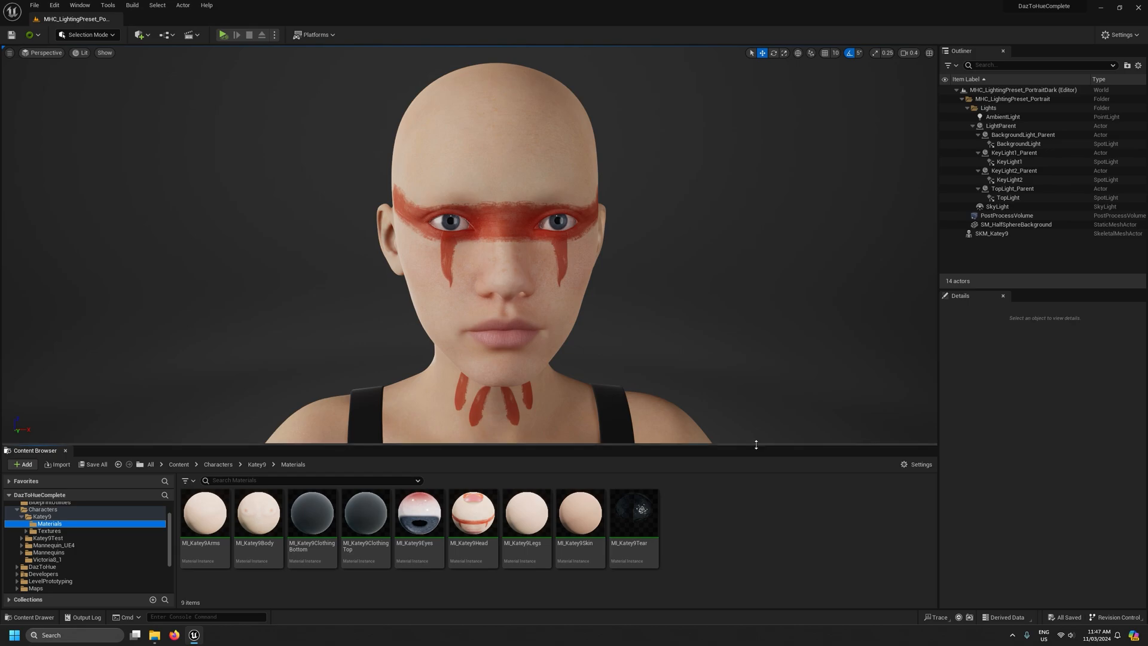
mouse_move(718, 361)
right_mouse_down()
mouse_move(702, 388)
mouse_move(711, 374)
right_mouse_up()
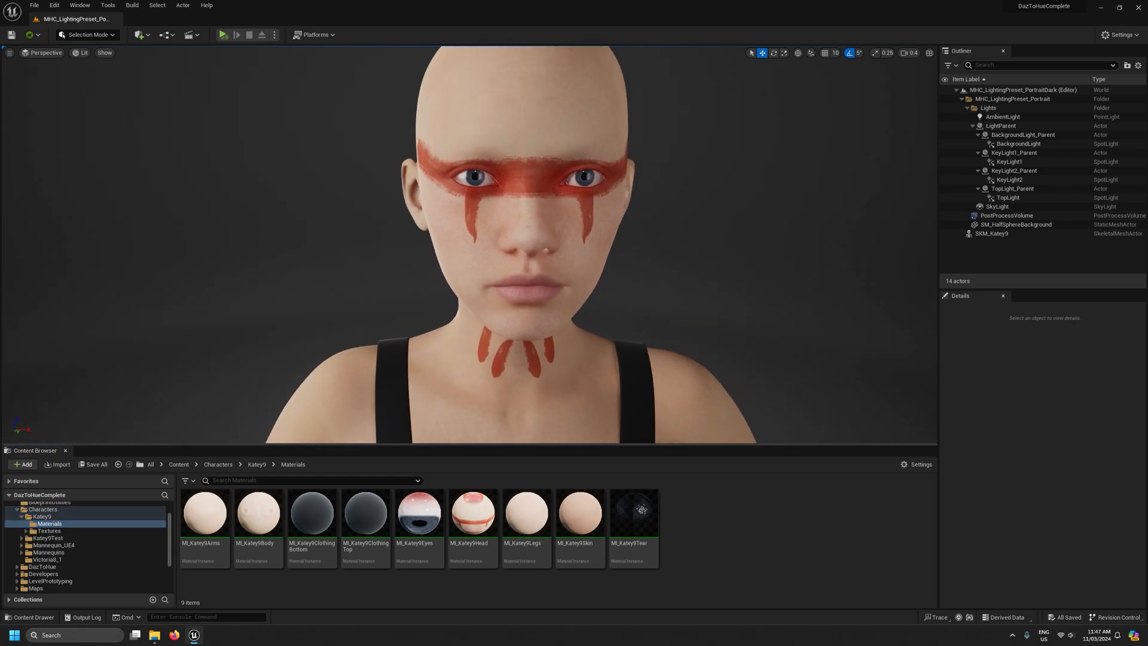
mouse_move(531, 304)
right_mouse_down()
mouse_move(502, 311)
mouse_move(494, 335)
mouse_move(467, 302)
mouse_move(566, 331)
mouse_move(508, 287)
mouse_move(500, 317)
mouse_move(428, 326)
mouse_move(419, 364)
mouse_move(454, 305)
mouse_move(518, 293)
right_mouse_up()
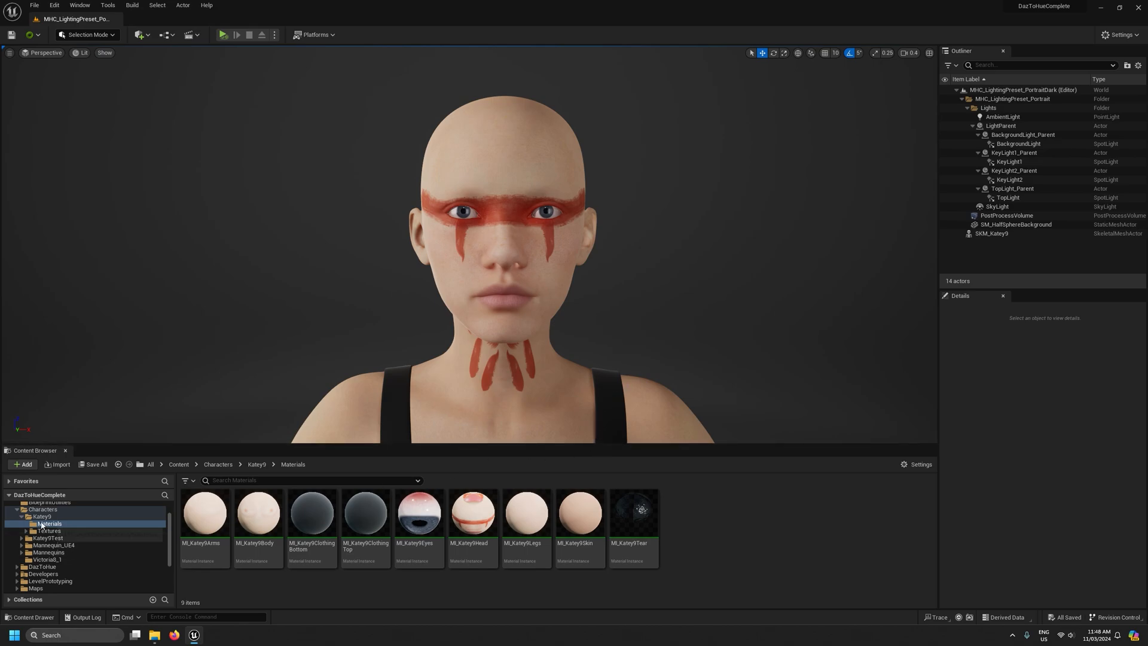
Open the SKM_Katey9 skeletal mesh from the Katey9 folder for editing
left_click(42, 516)
left_click(302, 523)
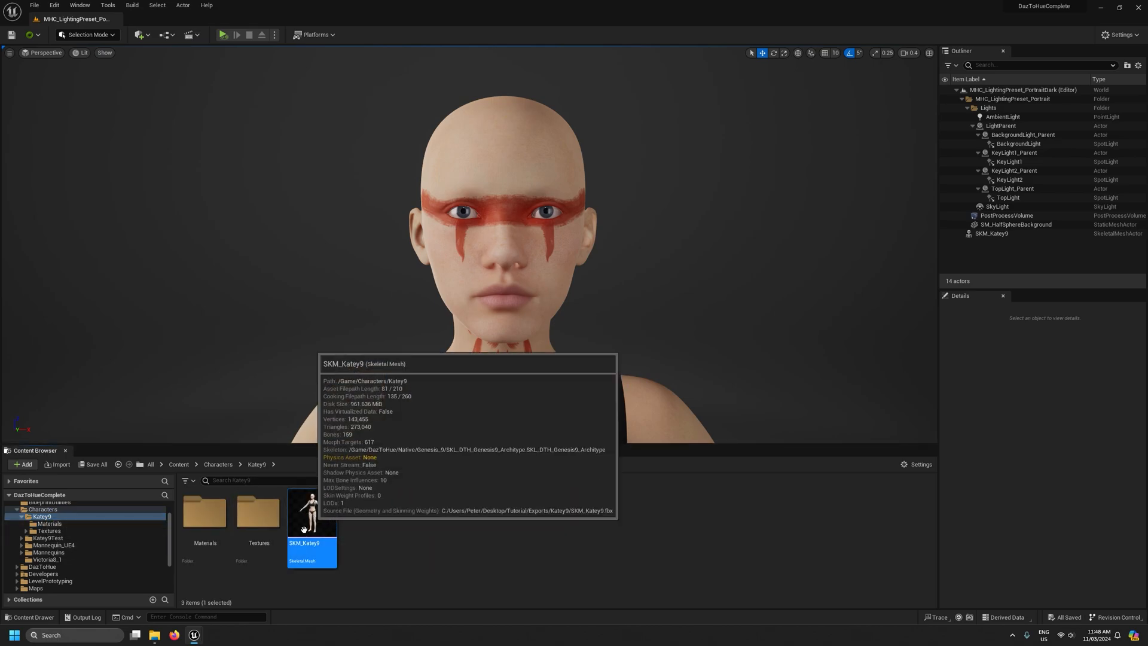
double_click(299, 527)
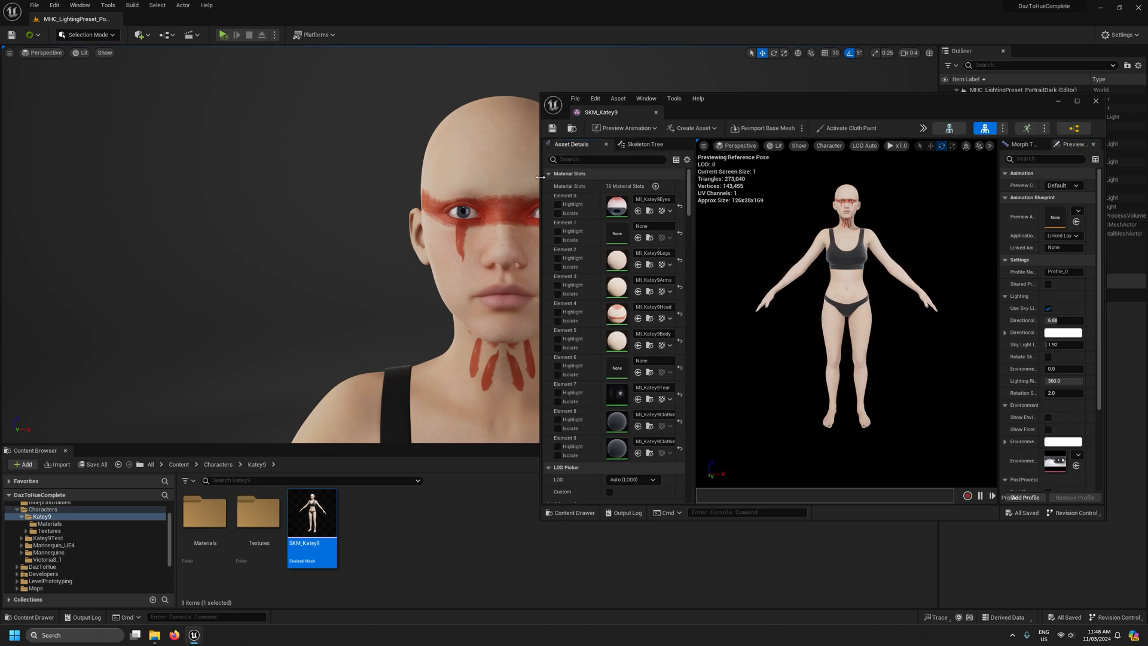
Find the rig setting in the mesh's asset details and set the Default Animating Rig to CR_DTH_Genesis9
left_click_drag(540, 177, 480, 176)
left_click(527, 160)
type("r")
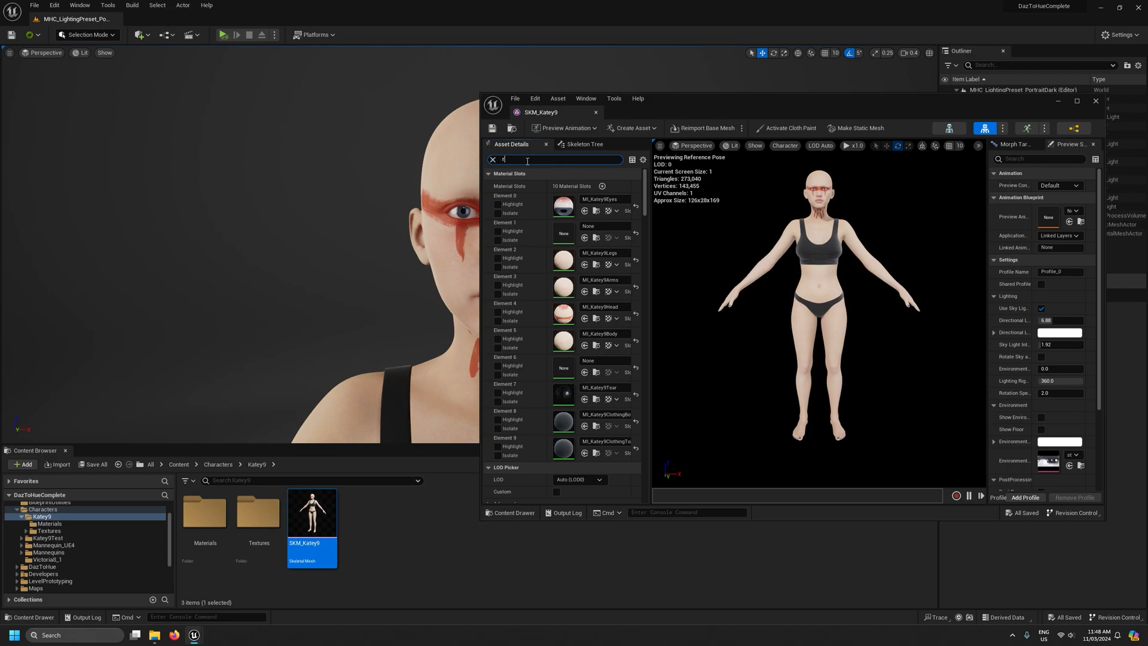
type("ig")
left_click(602, 187)
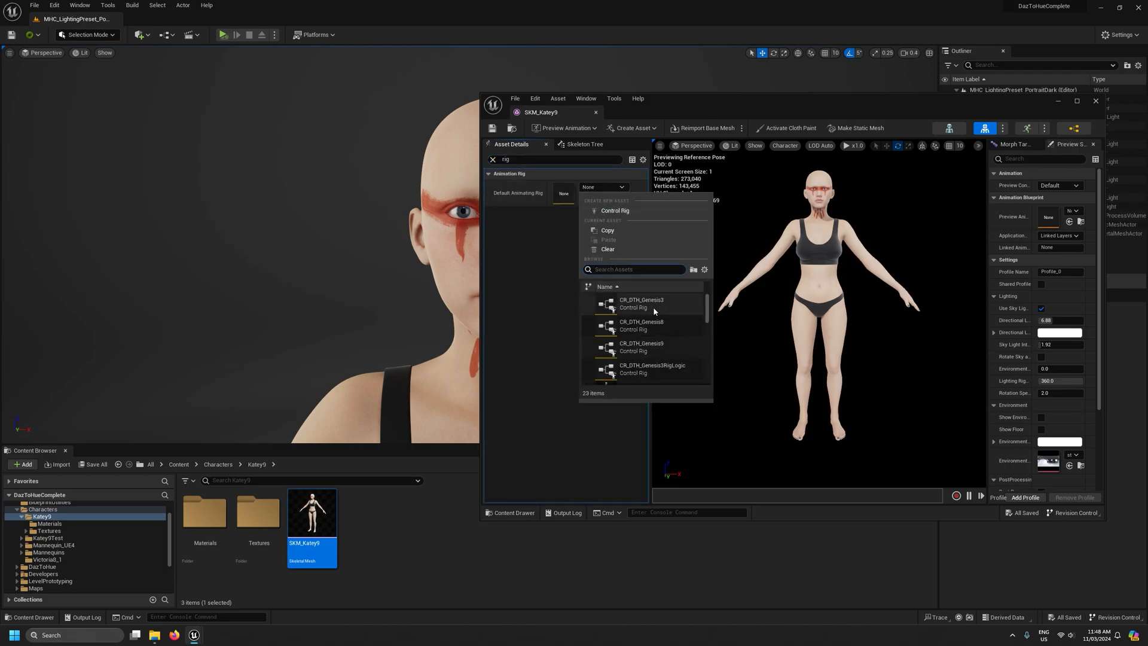
left_click(652, 348)
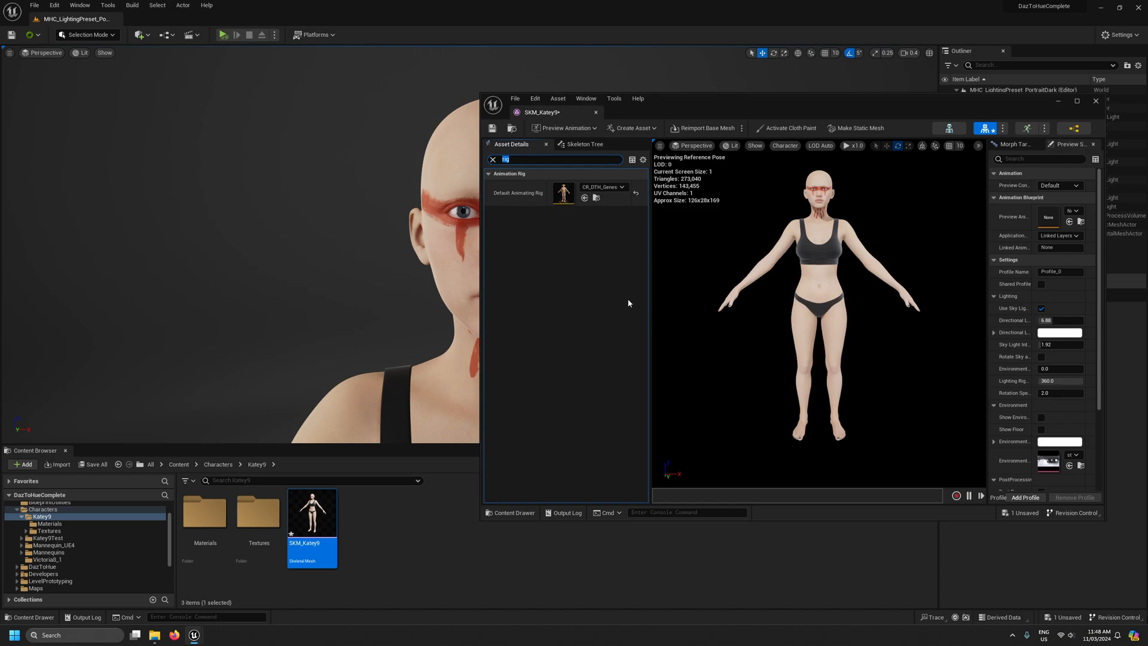
Find the post-process setting in the asset details and set the Post Process Anim Blueprint to ABP_DTH_Genesis9
left_click_drag(661, 107, 753, 120)
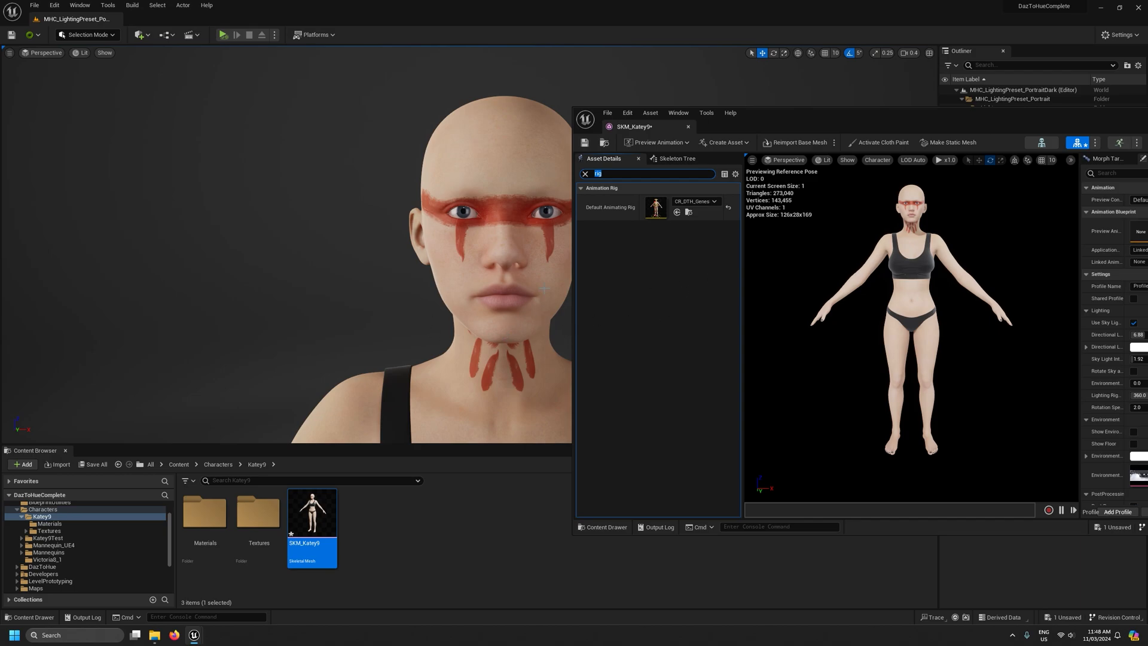
left_click(585, 174)
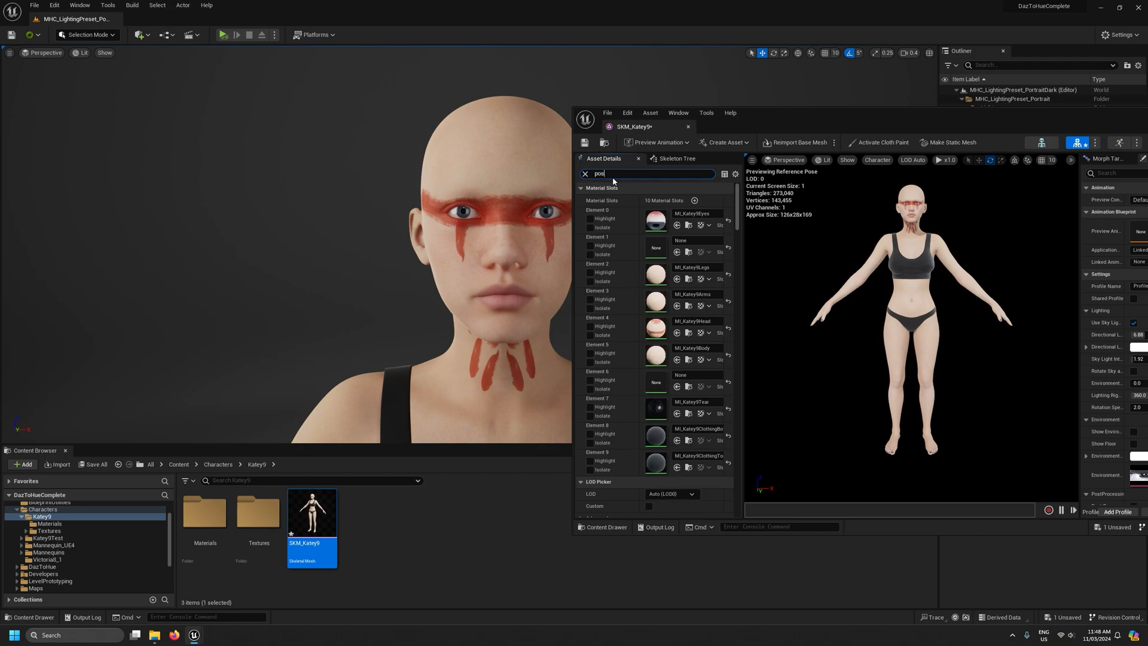
type("post")
left_click(660, 200)
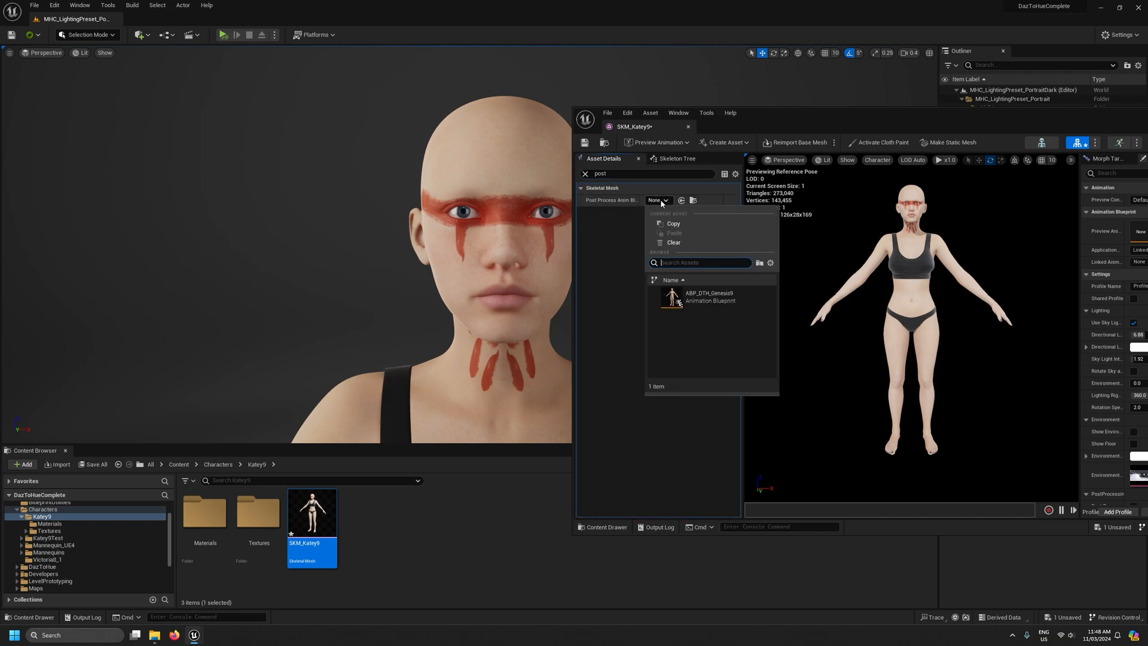
left_click(713, 298)
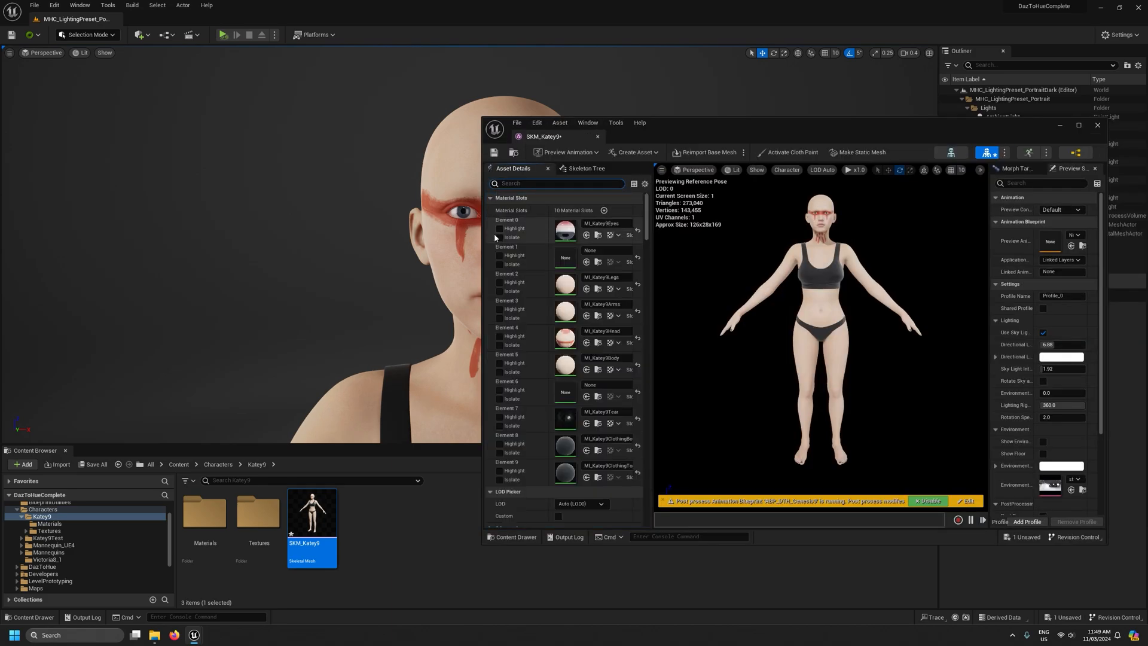
Set Recompute Tangents to All for the LOD 0 head section, Section 4, and save the skeletal mesh
left_click_drag(481, 237, 380, 240)
scroll(507, 298, "down", 10)
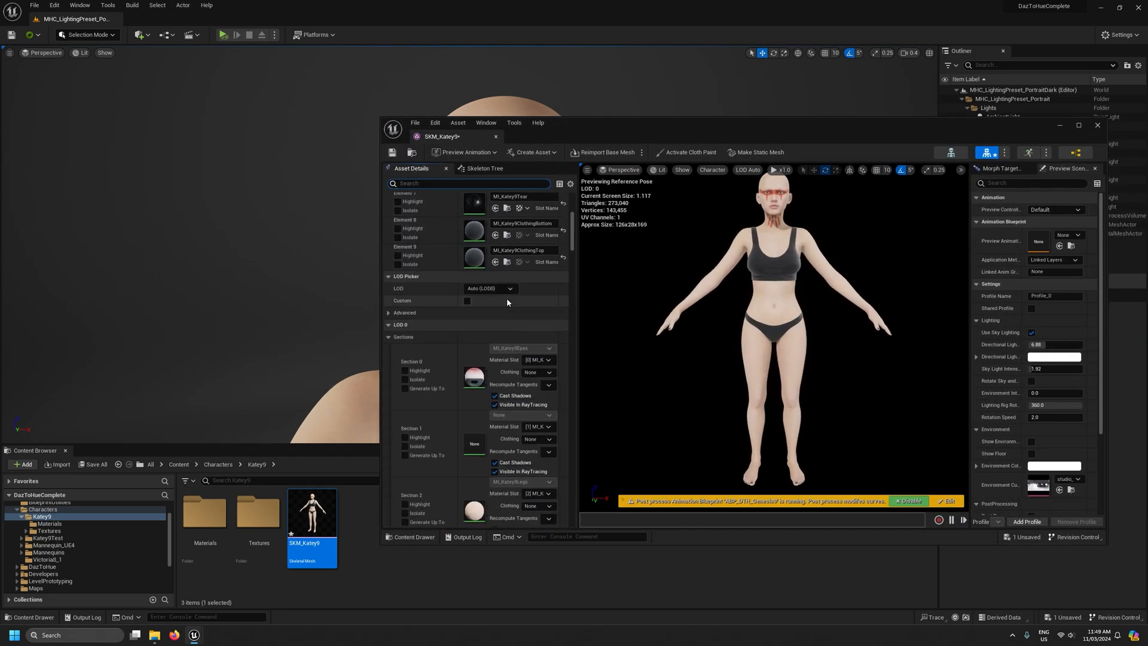
scroll(508, 298, "down", 1)
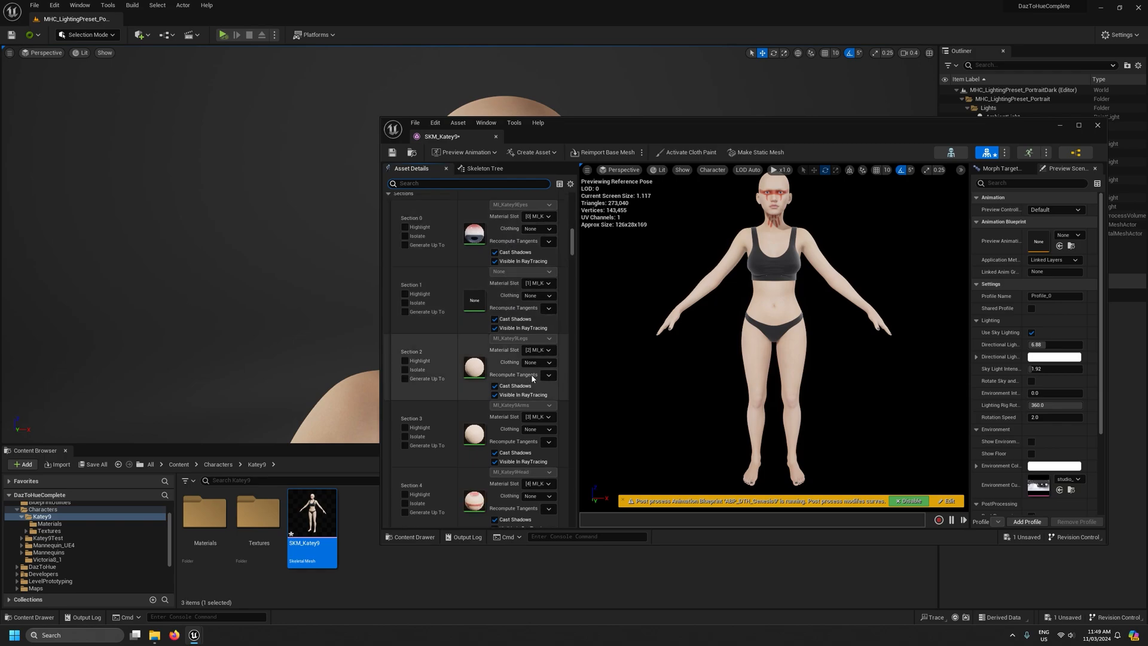
left_click_drag(578, 346, 665, 346)
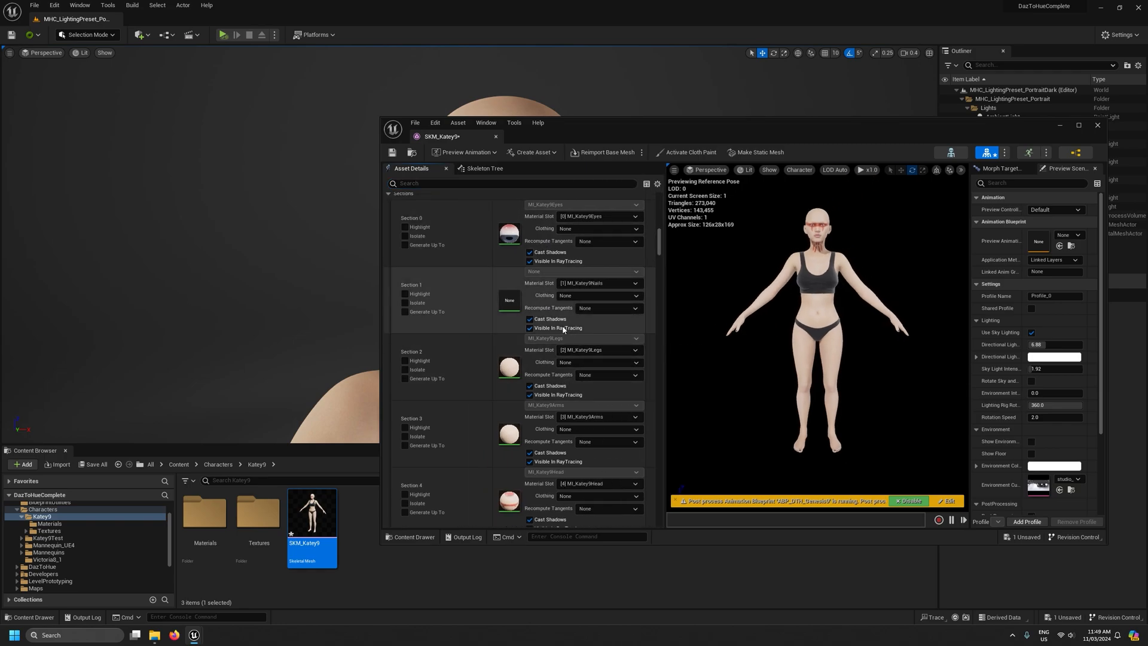
scroll(563, 327, "down", 7)
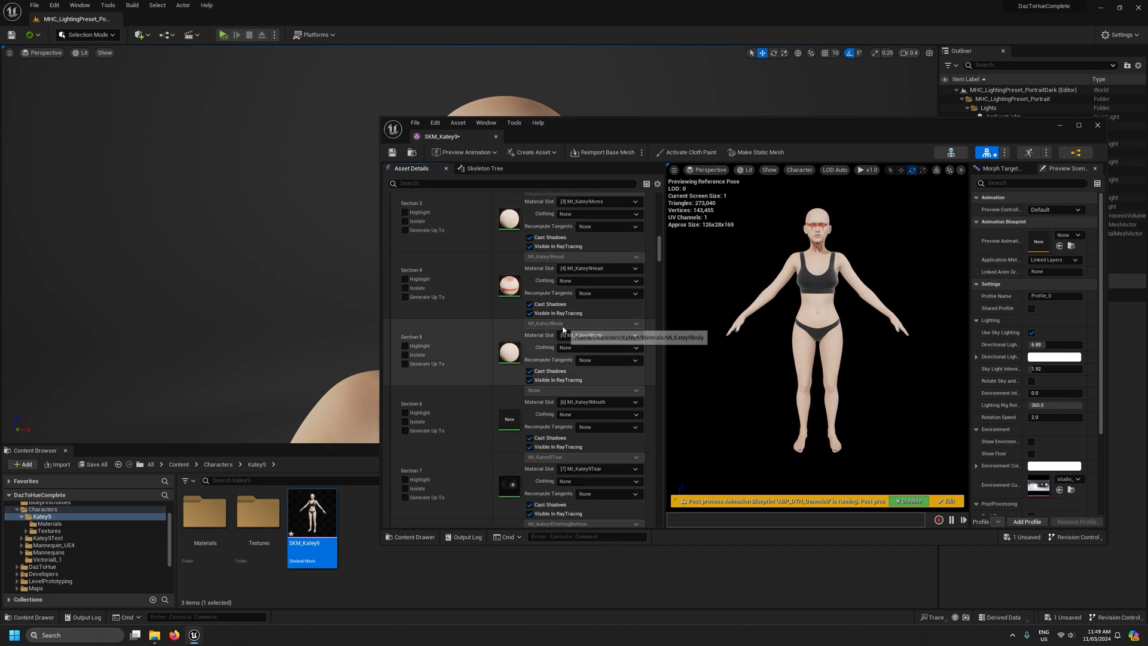
left_click(607, 293)
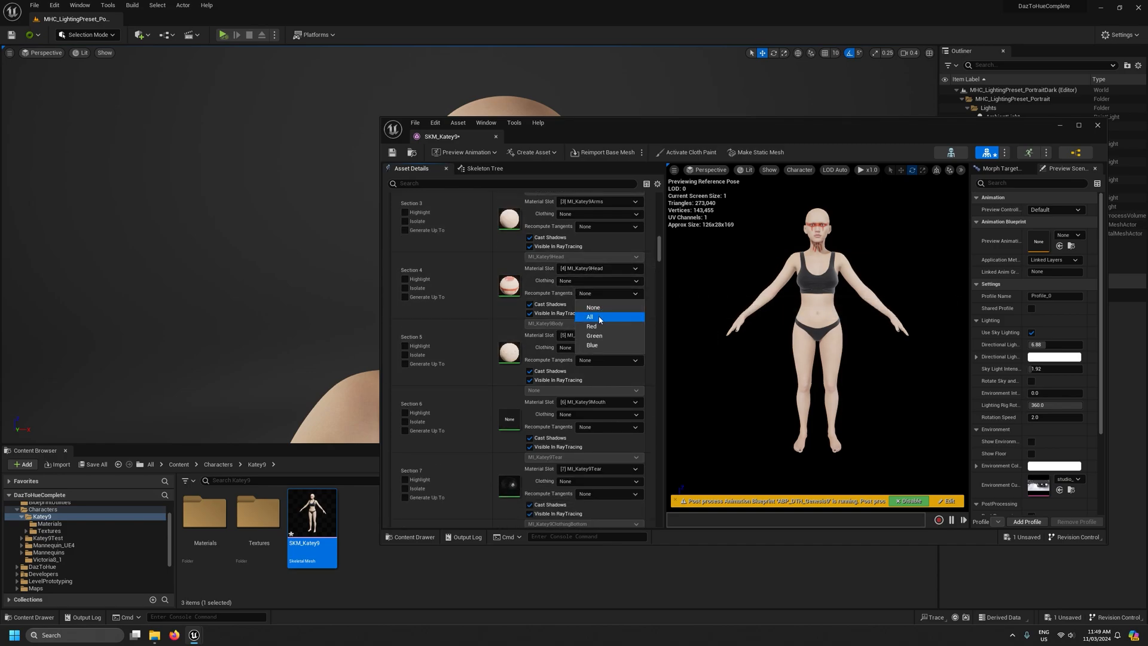
left_click(600, 317)
key("ctrl+s")
Duplicate the MI_Katey9Skin material instance in Katey9's Materials folder and name the copy MI_Katey9Mouth
left_click_drag(383, 195, 635, 192)
left_click_drag(834, 131, 853, 115)
left_click(63, 522)
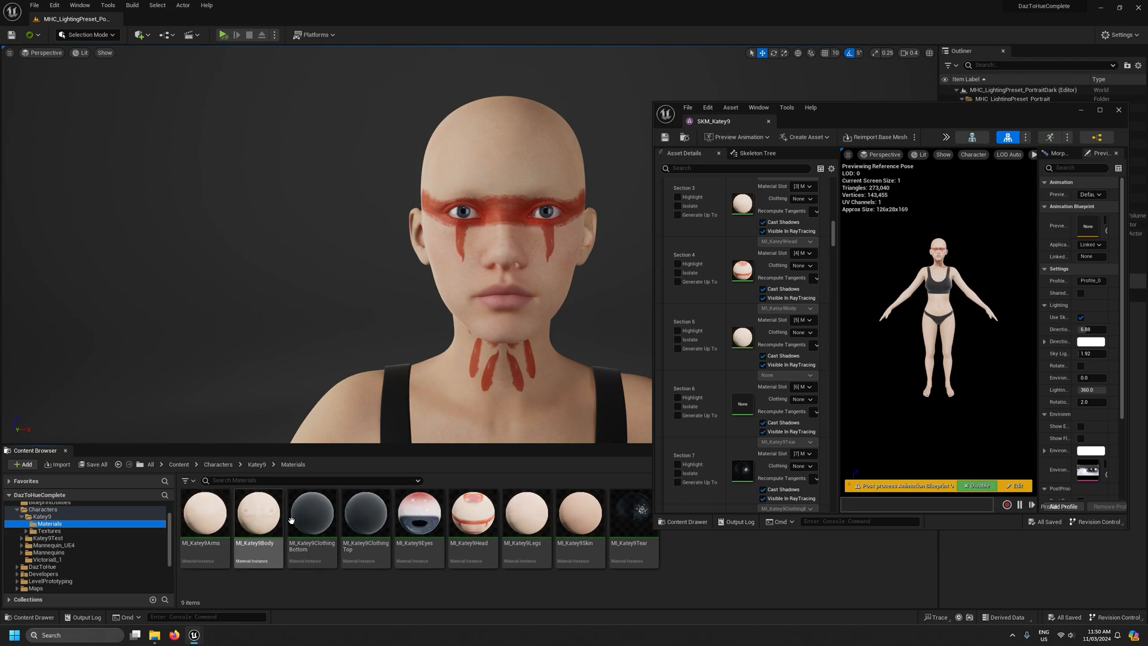
left_click_drag(863, 116, 864, 71)
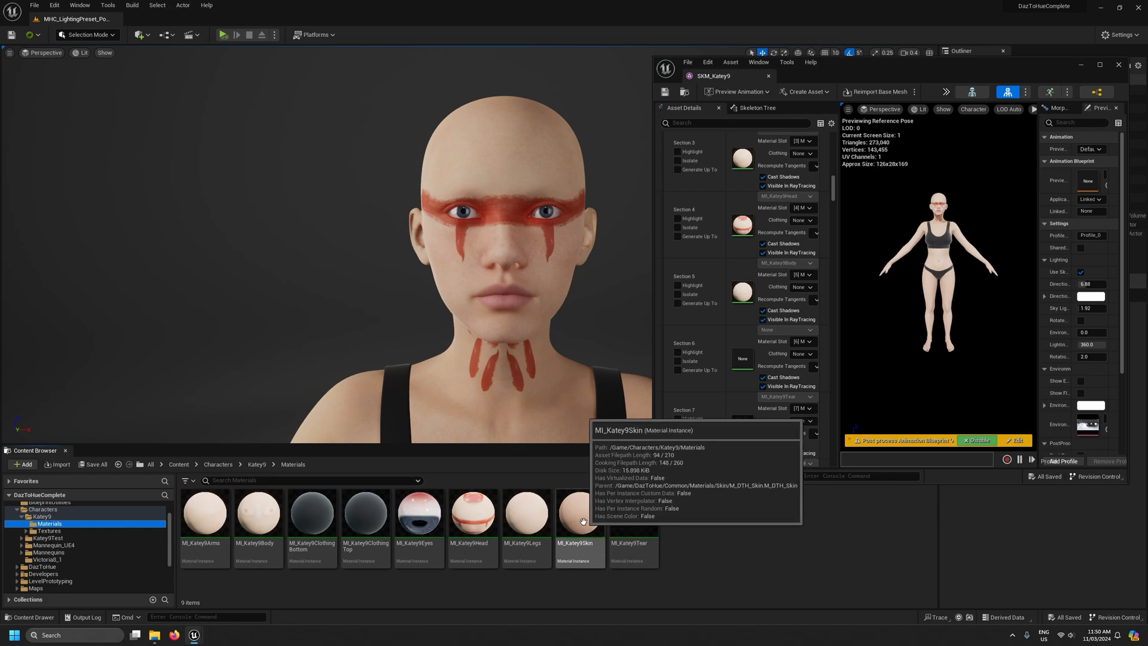
right_click(583, 522)
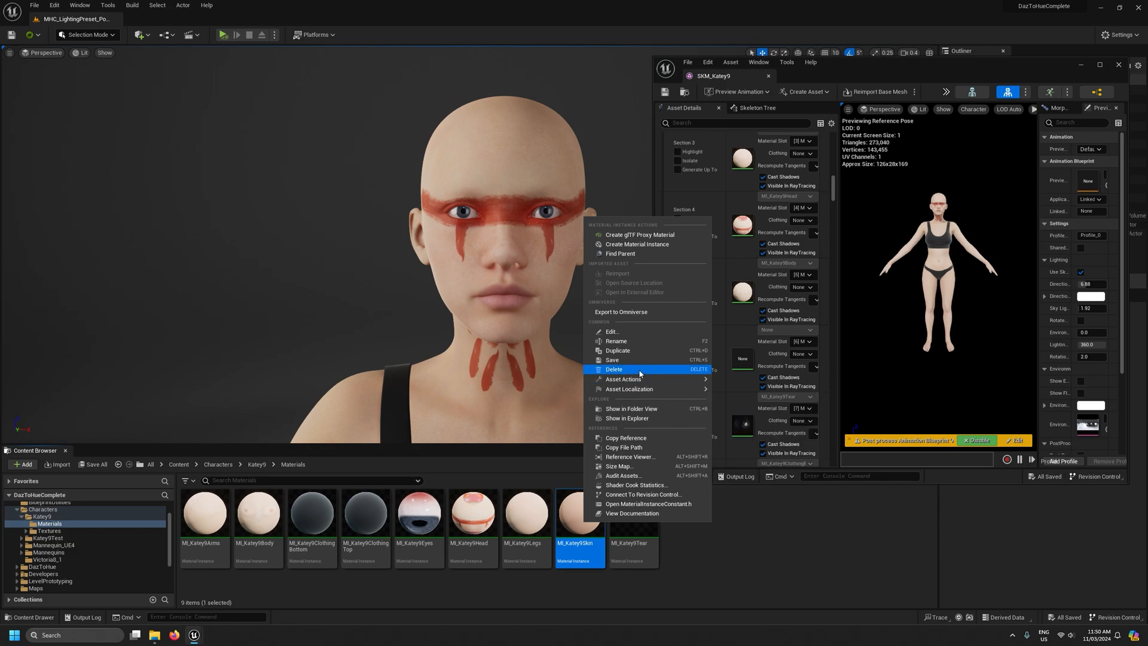
left_click(638, 350)
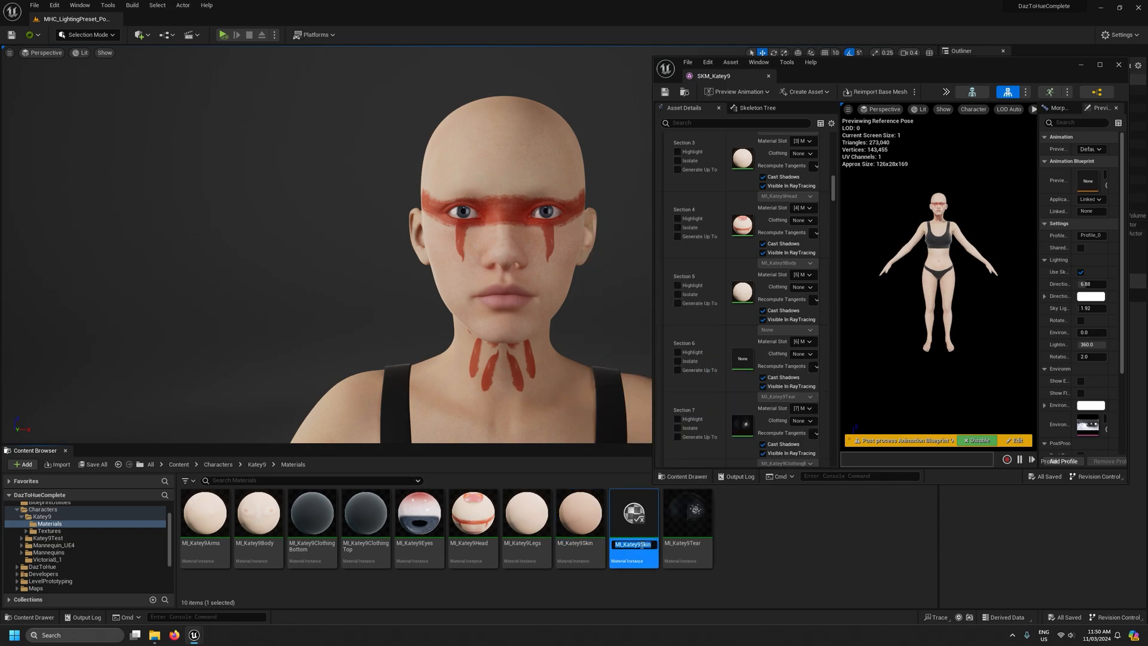
left_click_drag(661, 543, 713, 541)
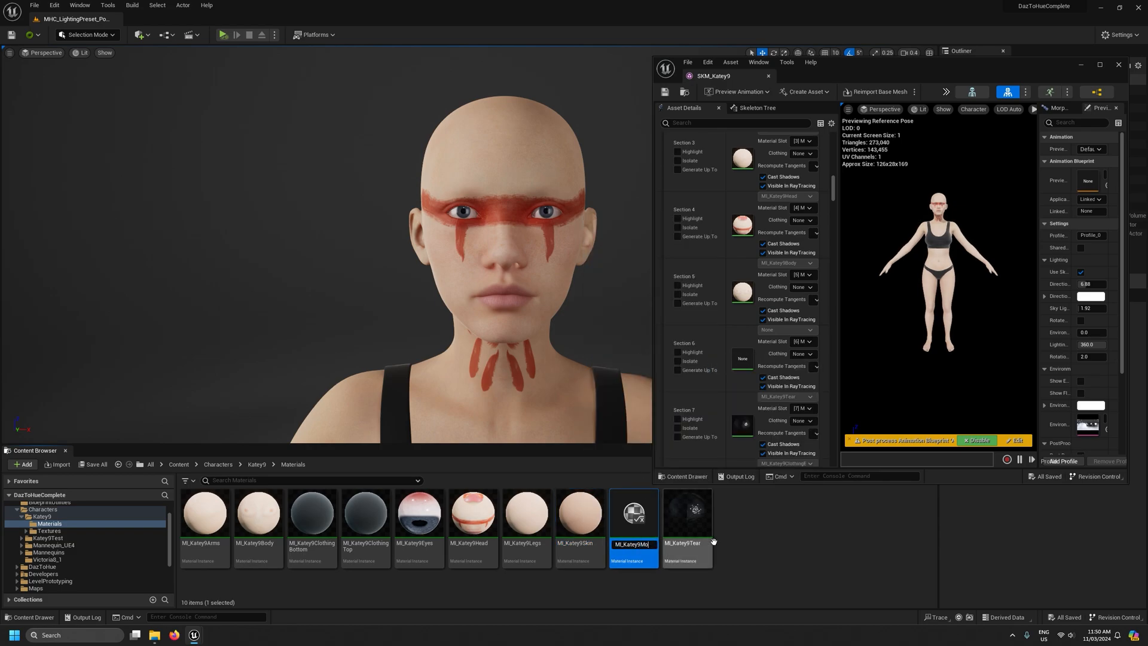
key("Return")
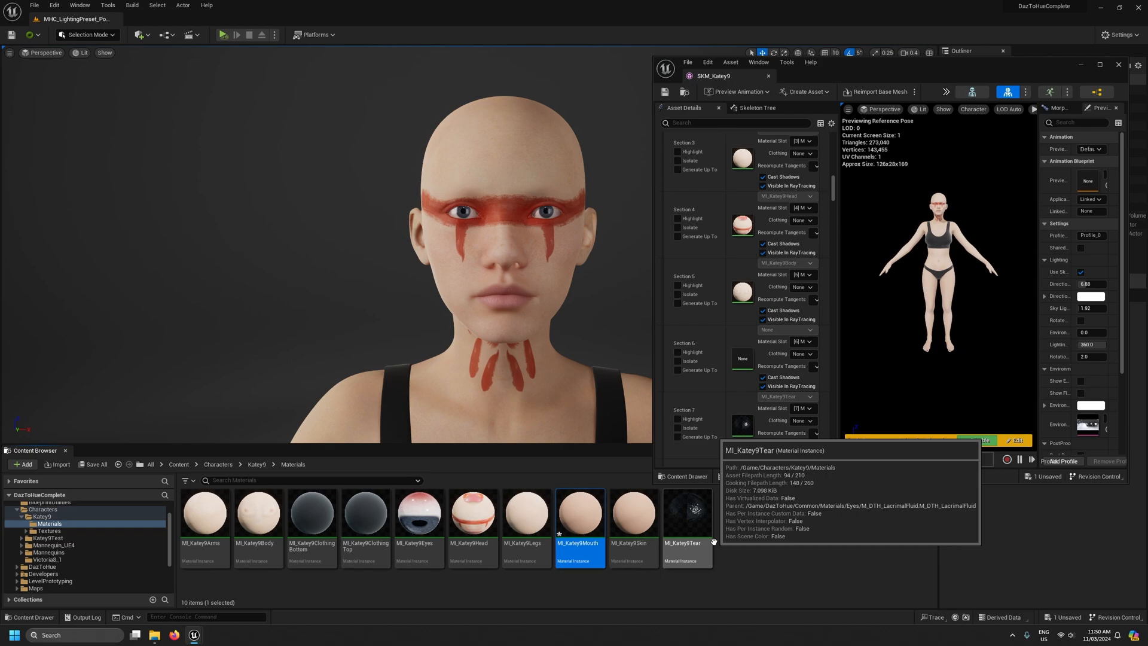
Duplicate MI_Katey9Skin again and name the copy MI_Katey9Nails
right_click(624, 527)
left_click(643, 357)
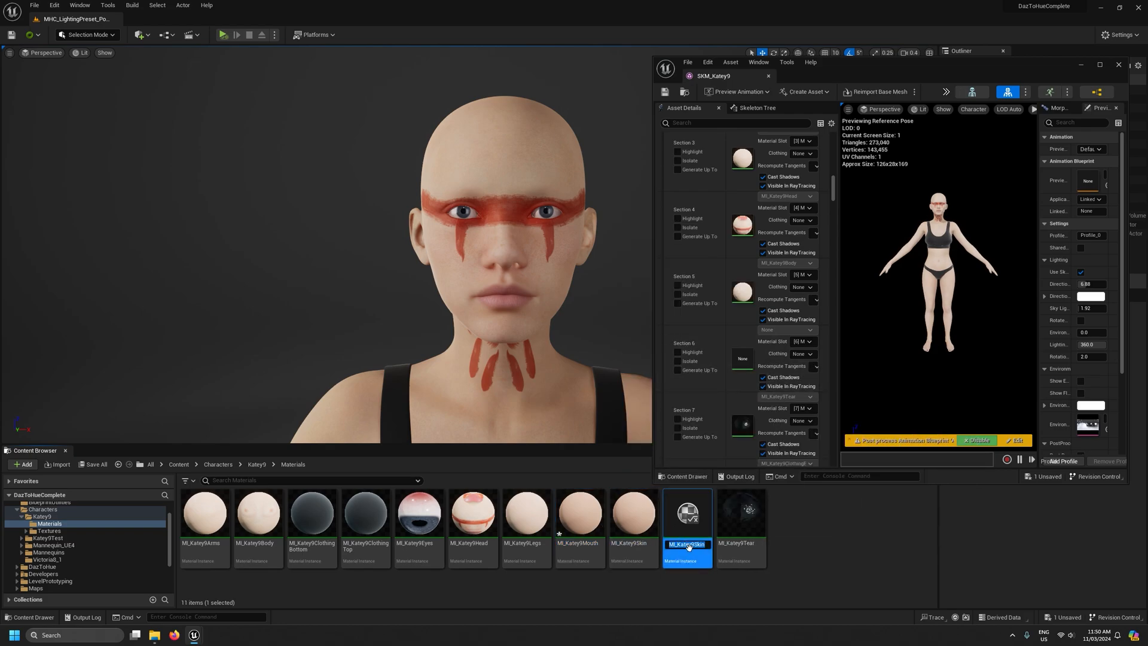
left_click_drag(692, 545, 725, 542)
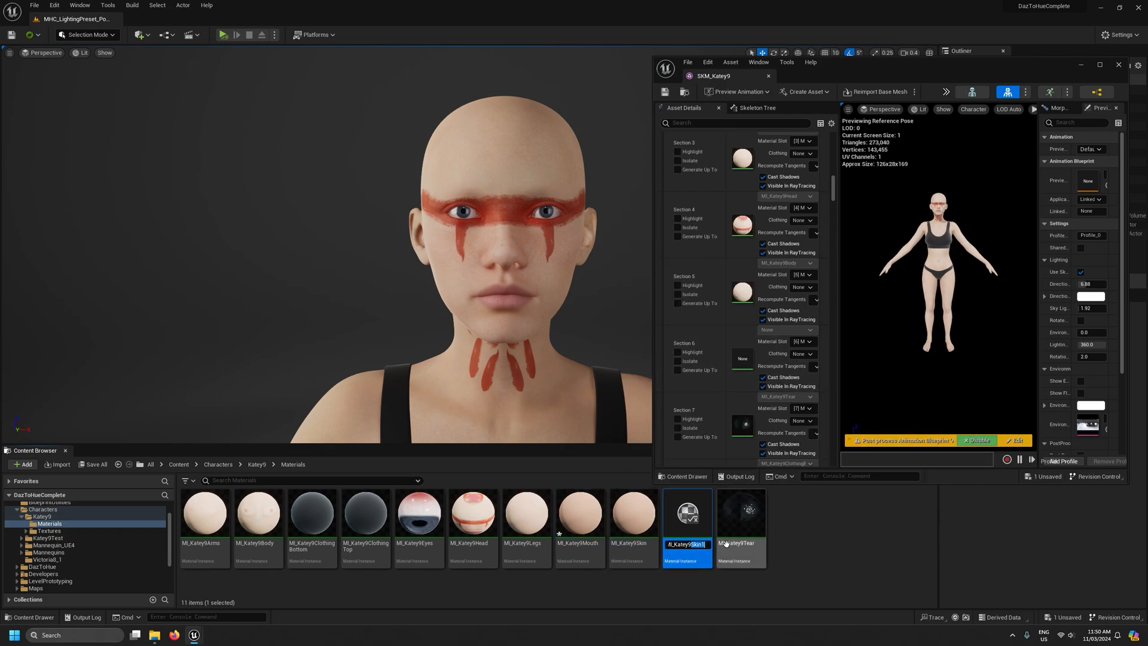
type("Nails")
key("Return")
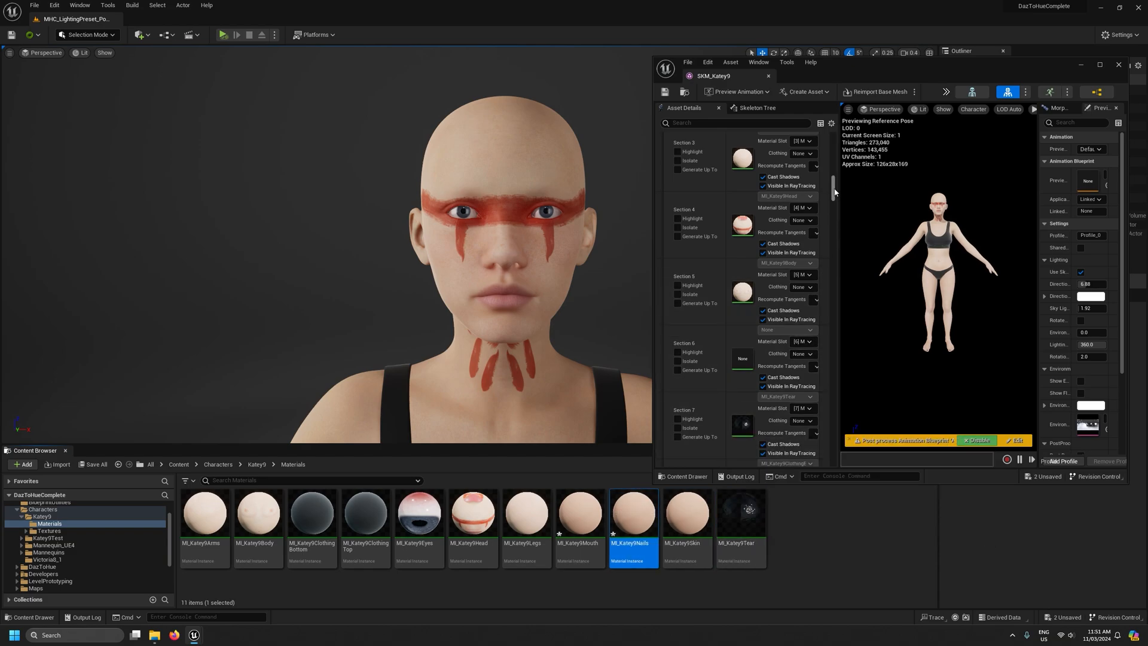
Assign MI_Katey9Nails to the mesh's empty Element 1 material slot and MI_Katey9Mouth to the empty Element 6 slot
left_click_drag(834, 186, 835, 148)
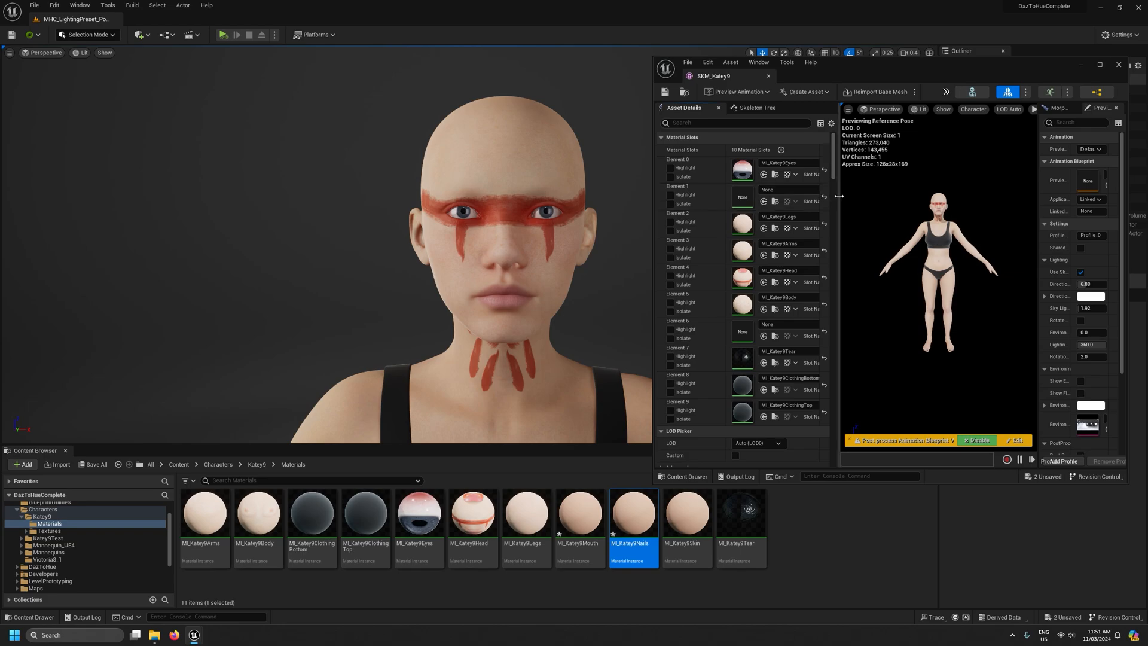
left_click_drag(839, 195, 918, 196)
left_click_drag(757, 149, 719, 151)
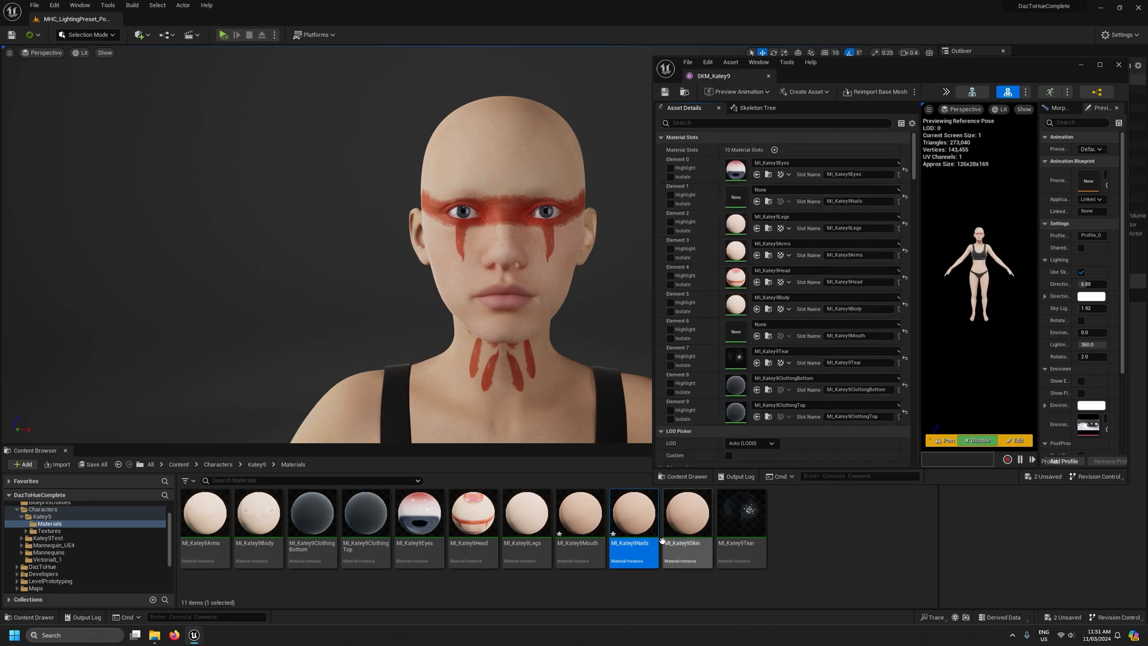
left_click_drag(634, 518, 736, 196)
left_click_drag(578, 513, 738, 328)
left_click(833, 104)
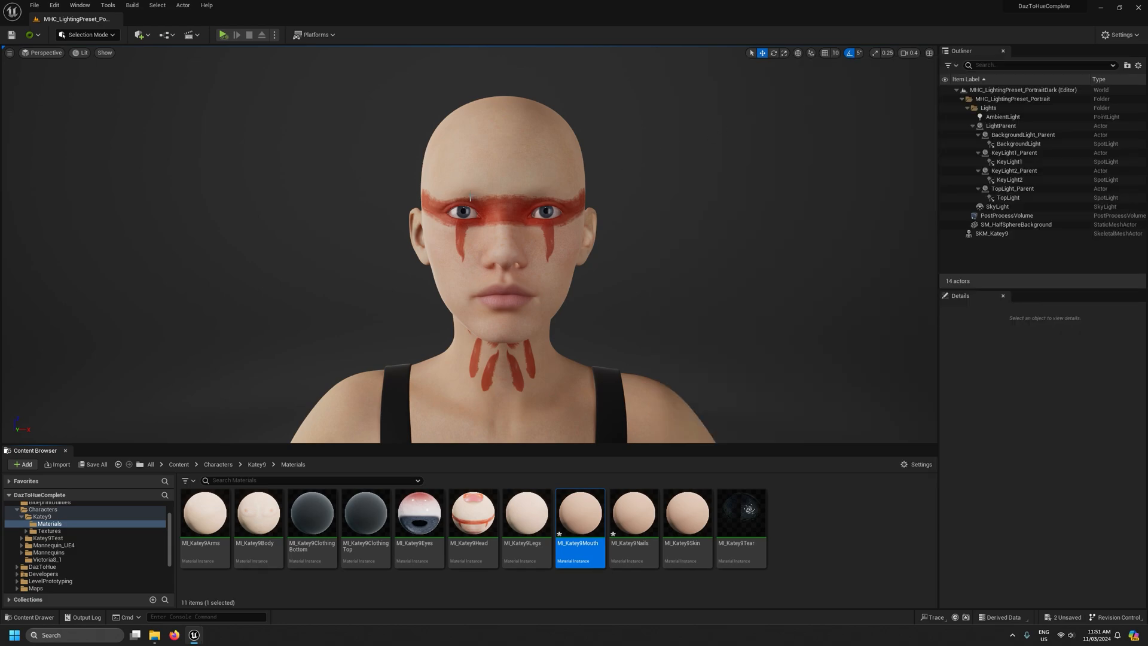
Add a level sequence to the level, saving it over the existing NewLevelSequence asset in the Content folder
left_click(189, 38)
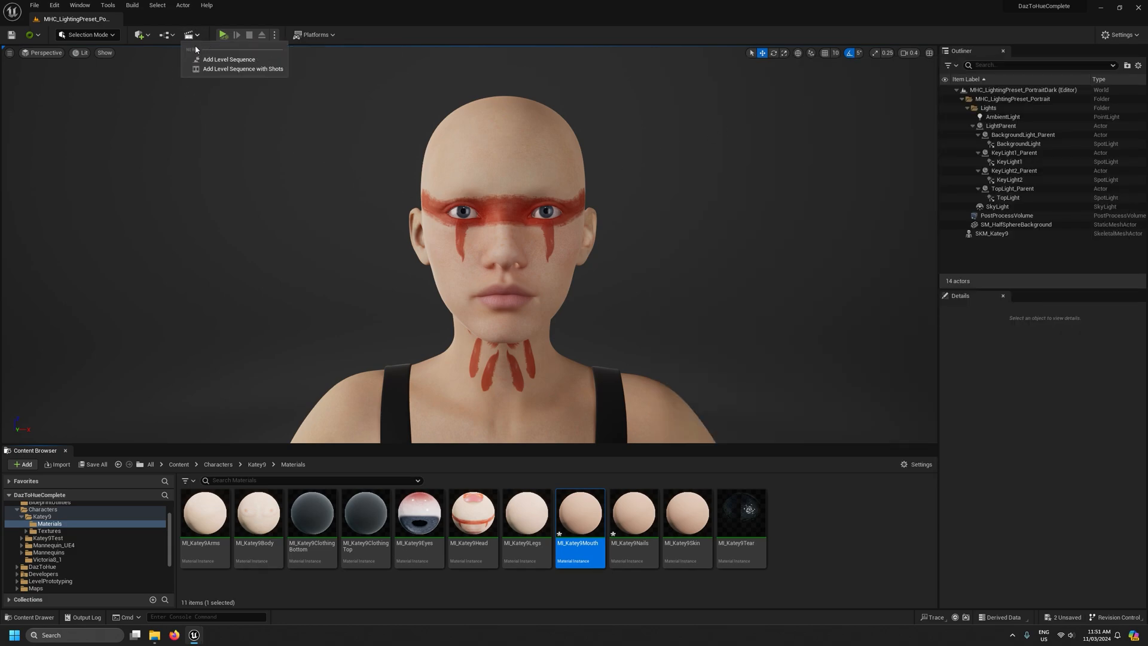
left_click(246, 57)
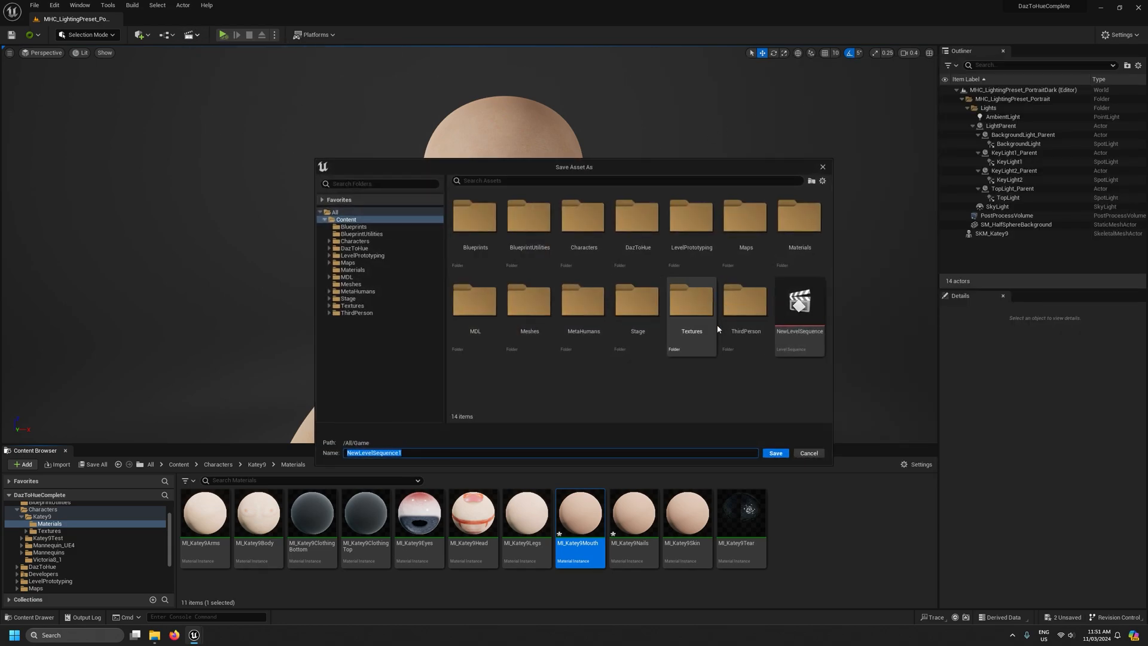
double_click(791, 354)
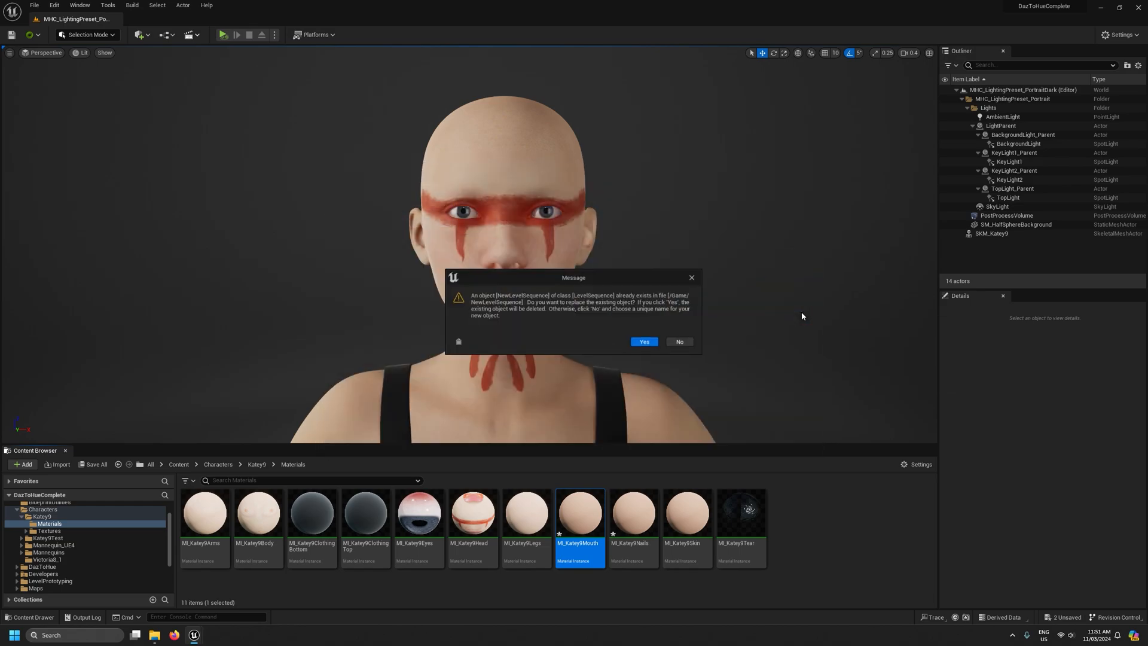
left_click(644, 340)
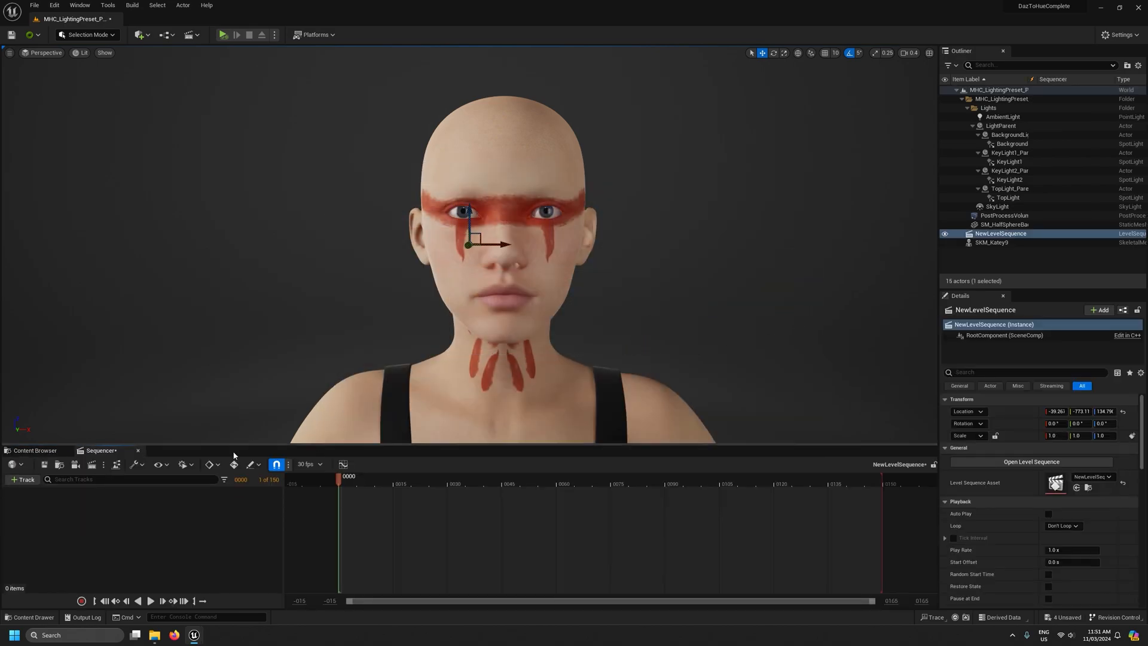
Add the SKM_Katey9 actor to the level sequence as a track
left_click(31, 481)
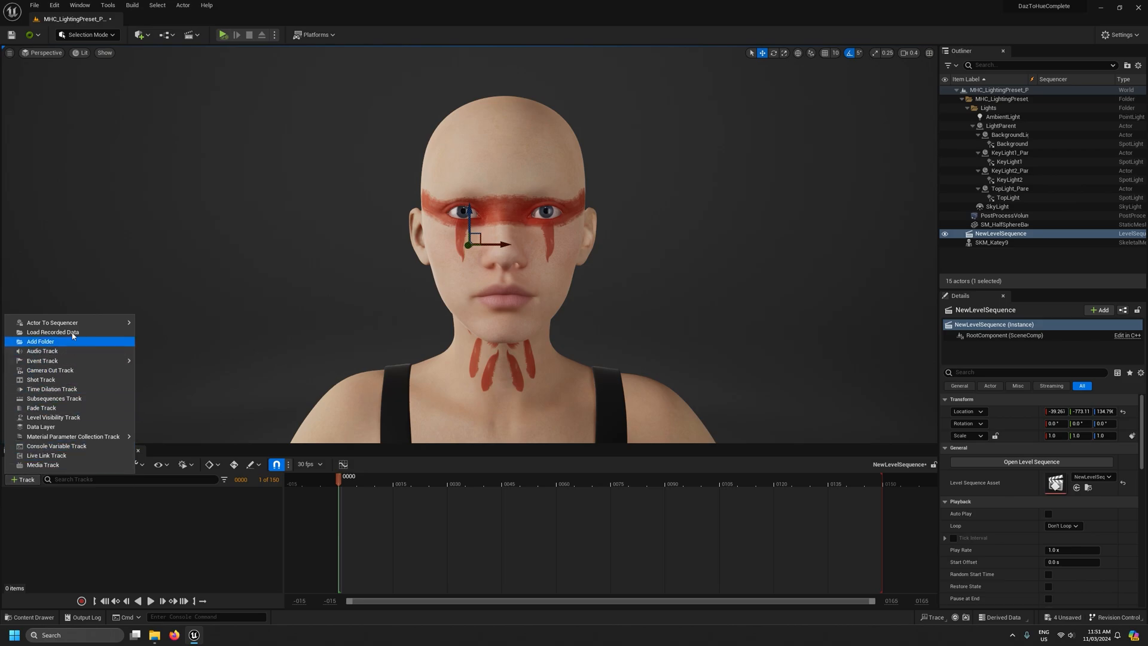
mouse_move(108, 323)
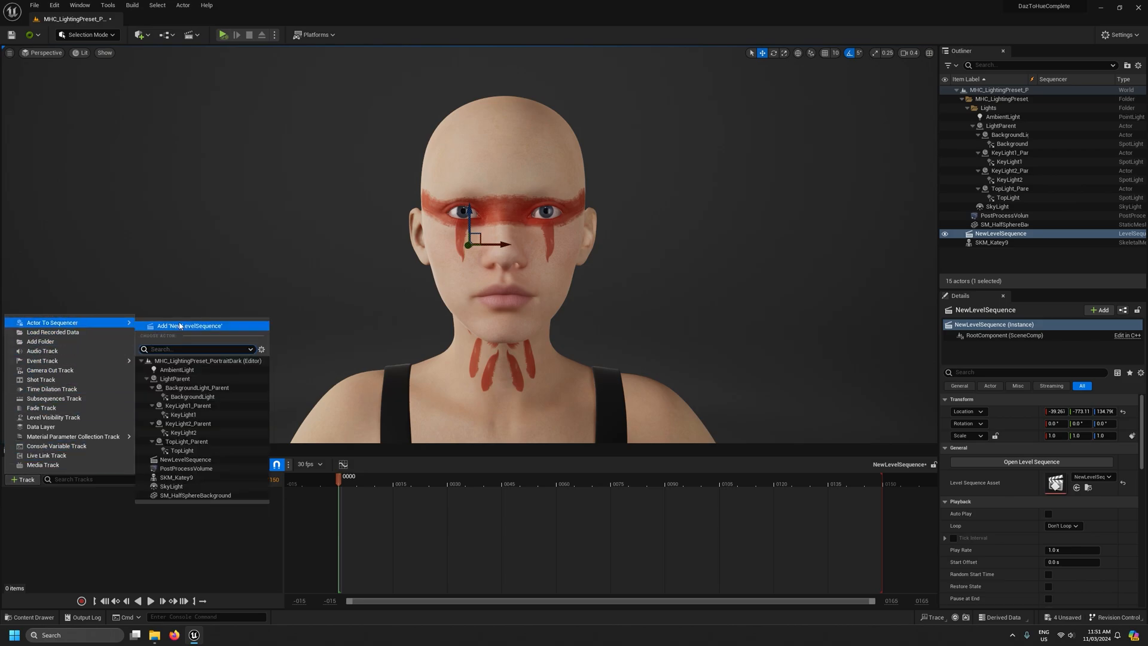
left_click(188, 478)
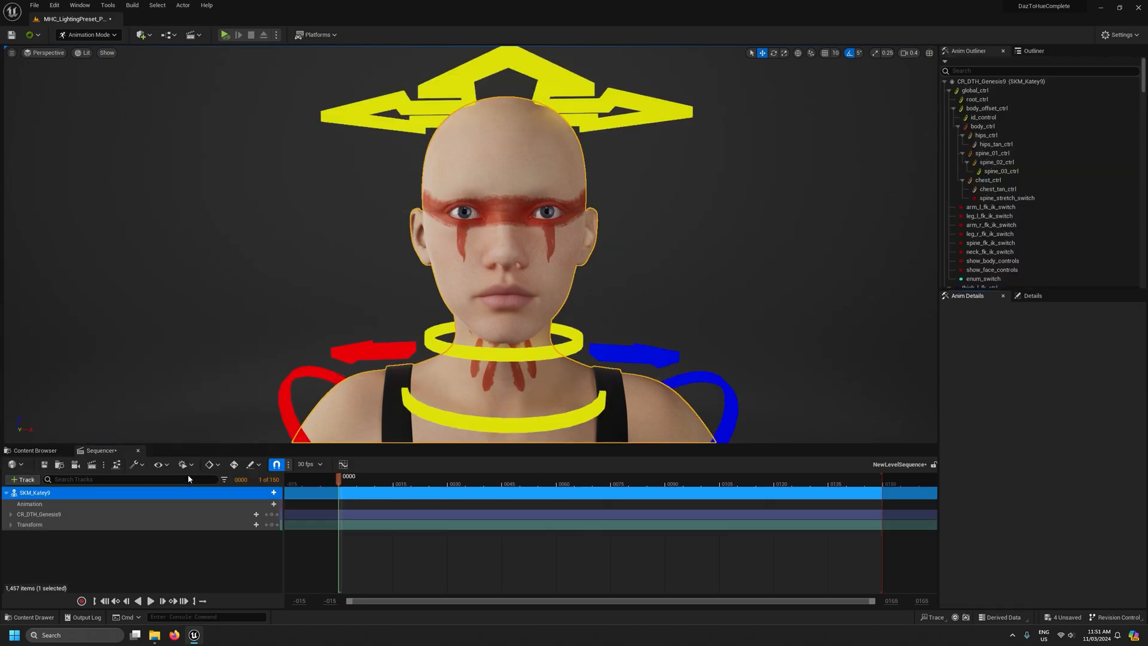
Enable show_face_controls and disable show_body_controls under global_ctrl in the CR_DTH_Genesis9 control rig track
left_click(11, 515)
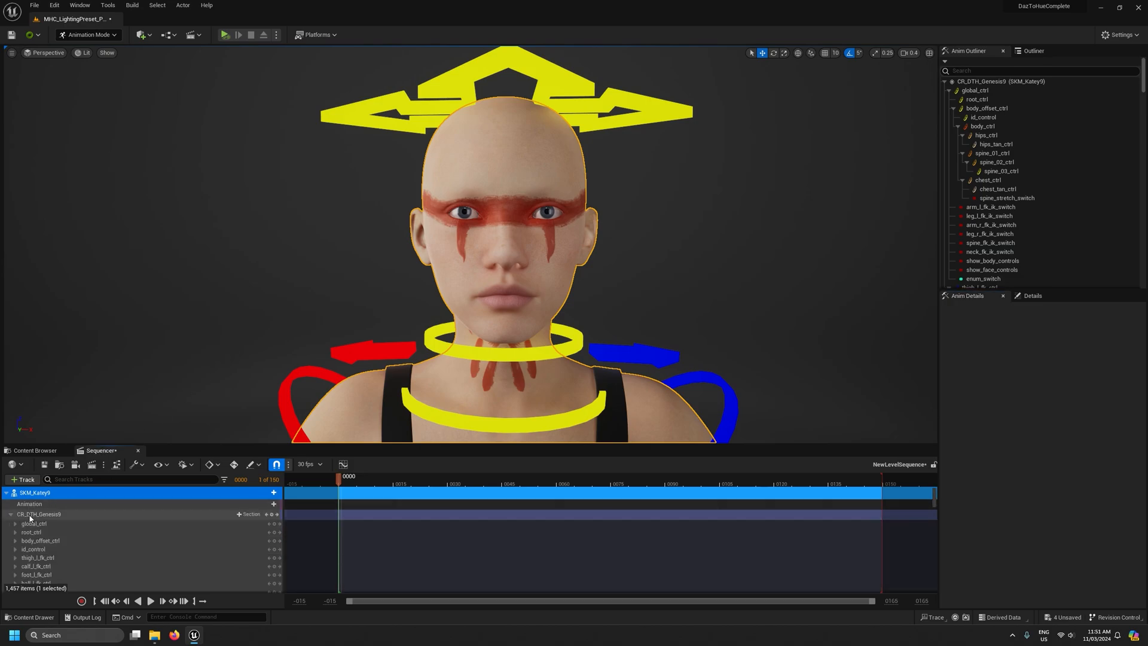
left_click(15, 524)
scroll(50, 530, "down", 2)
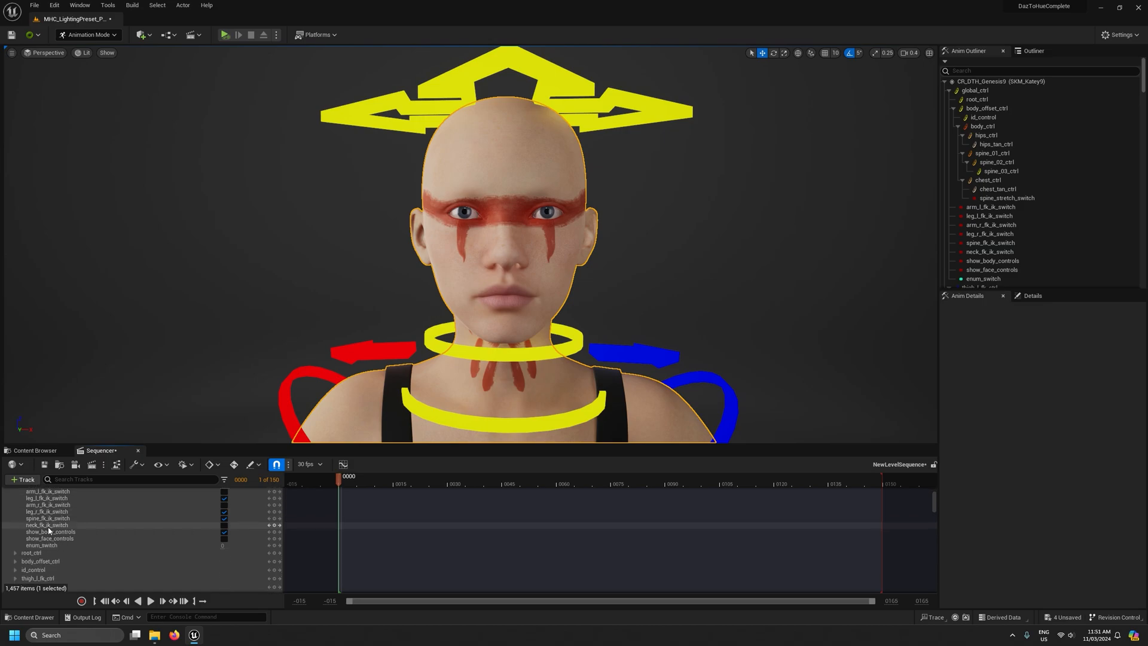
left_click(224, 539)
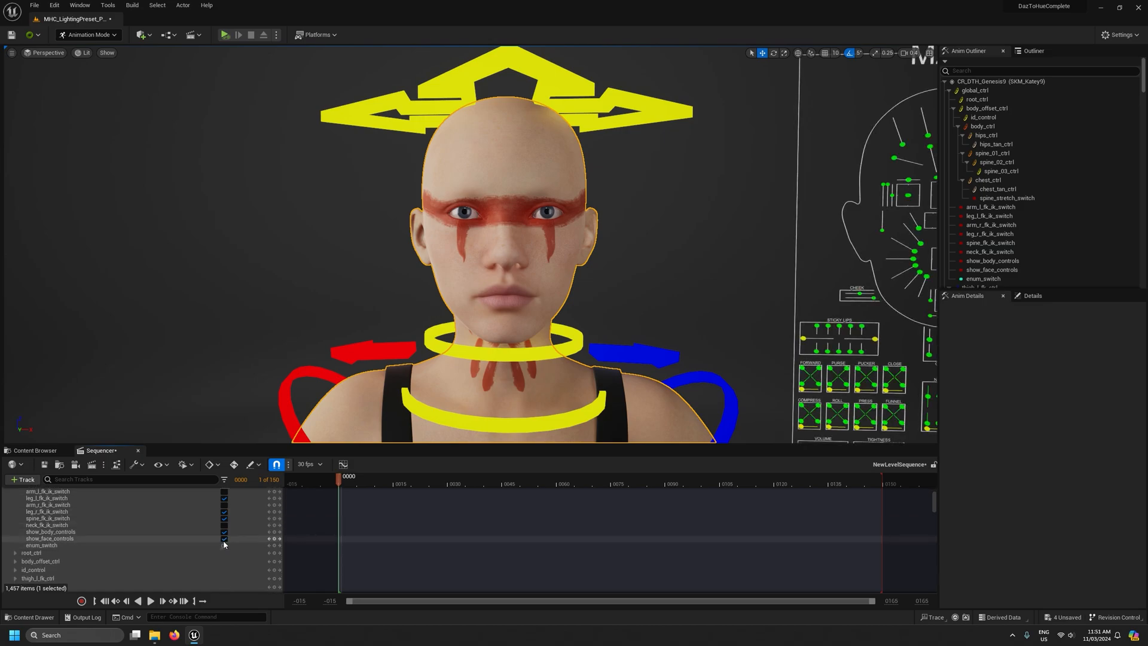
left_click(224, 531)
Open the character's mouth wide by setting jaw_ctrl's second value and jaw_open_wide_ctrl to 1.0 on the face control board
middle_click_drag(348, 297, 565, 441)
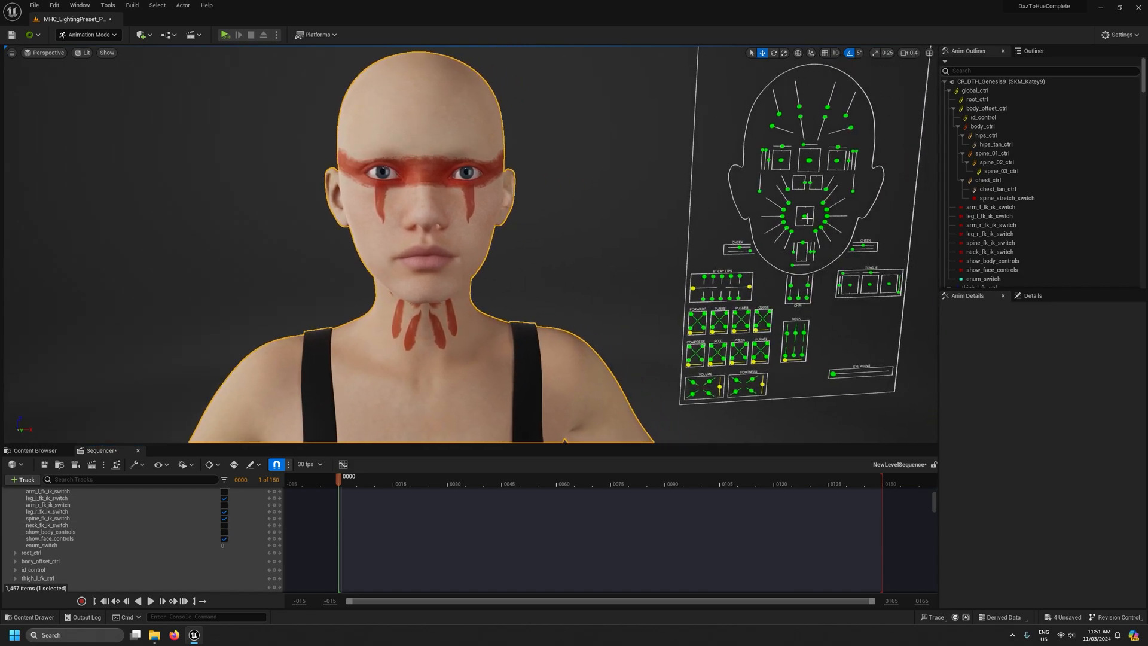
left_click(804, 244)
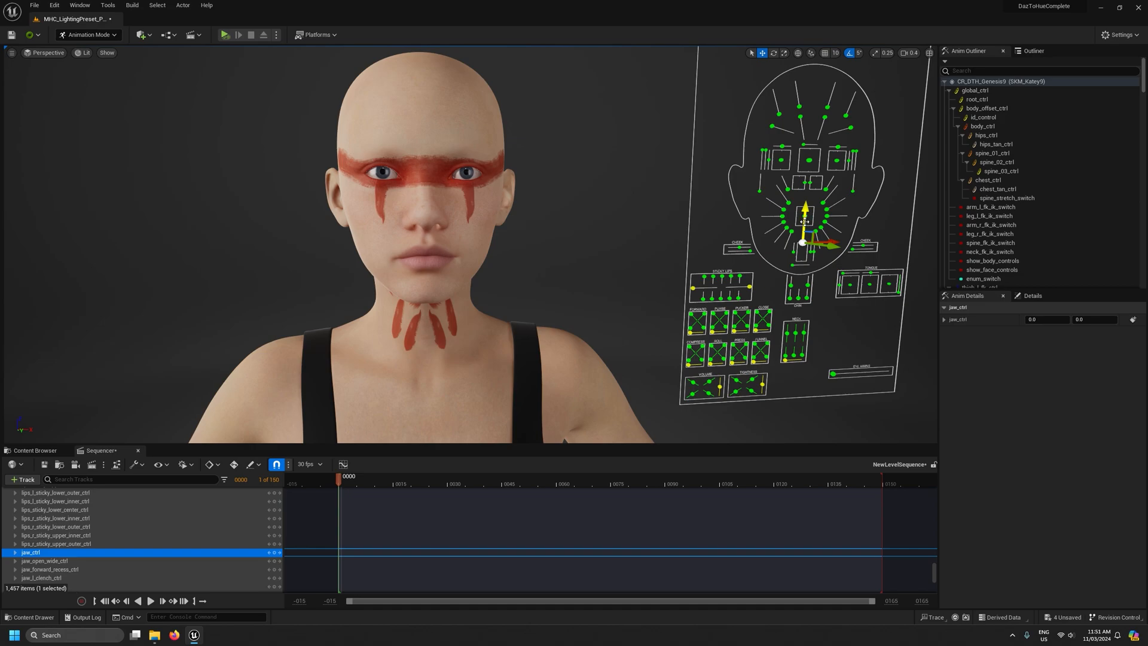
left_click_drag(805, 222, 803, 254)
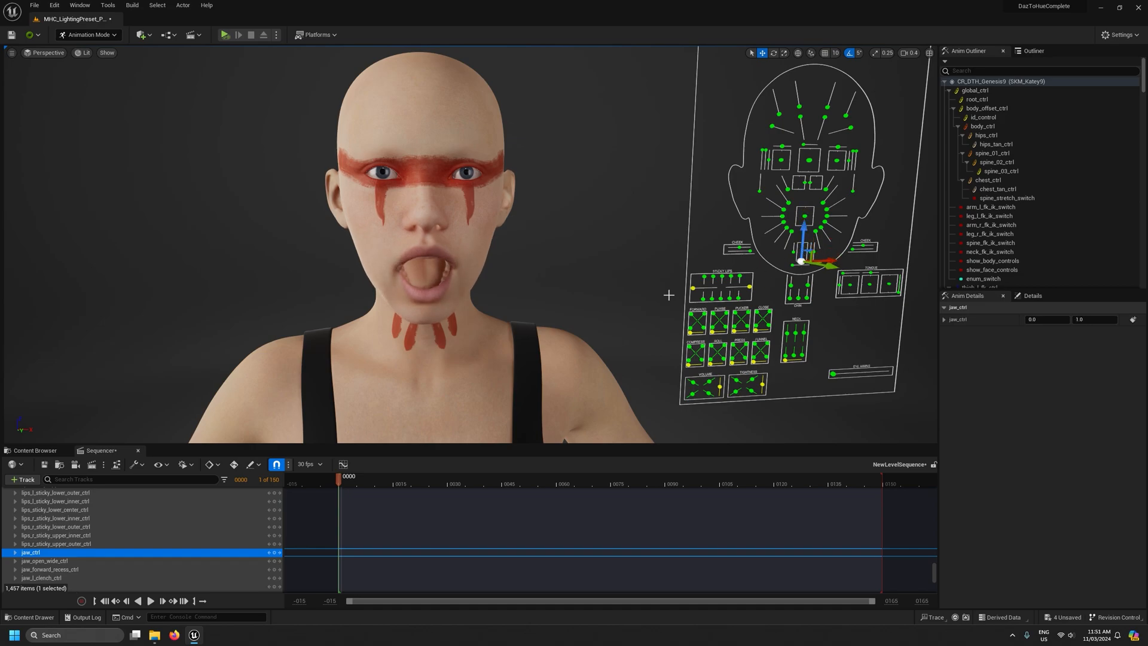
left_click(793, 265)
left_click_drag(818, 264, 839, 262)
mouse_move(705, 280)
right_mouse_down()
mouse_move(691, 263)
mouse_move(704, 263)
mouse_move(706, 278)
mouse_move(682, 275)
mouse_move(725, 280)
right_mouse_up()
scroll(690, 263, "down", 3)
mouse_move(581, 264)
right_mouse_down()
mouse_move(553, 263)
mouse_move(589, 264)
right_mouse_up()
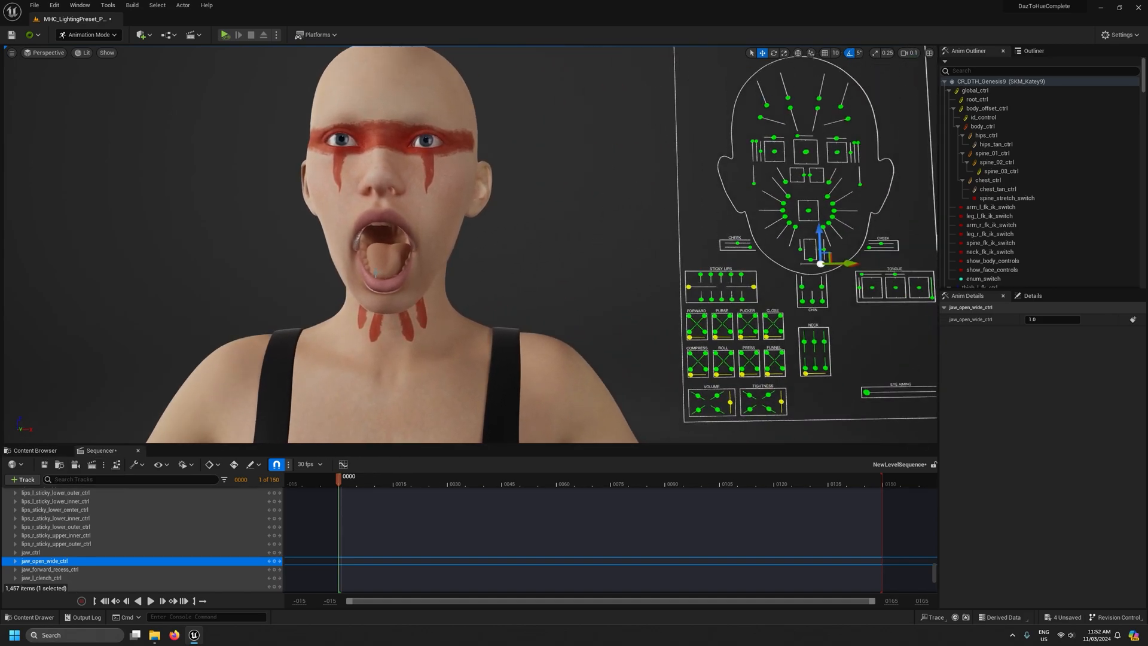
Open MI_Katey9Mouth and reset its Base Normal, Specular and Roughness Adjustments and Use Base Fuzz to their defaults
left_click(36, 450)
left_click(574, 520)
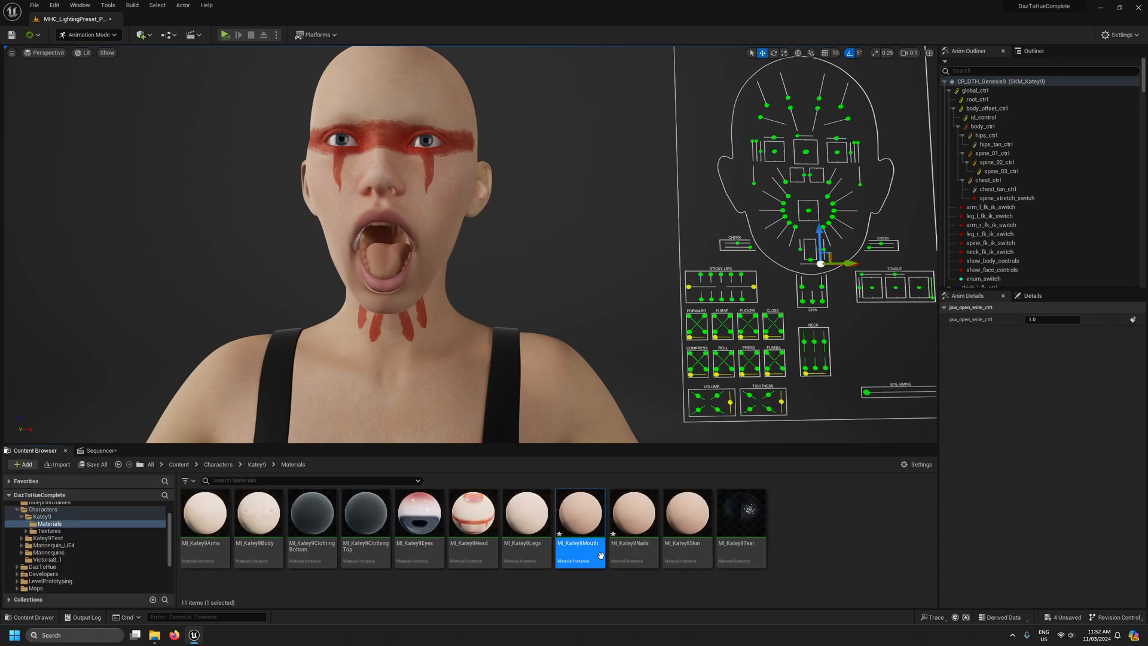
double_click(575, 521)
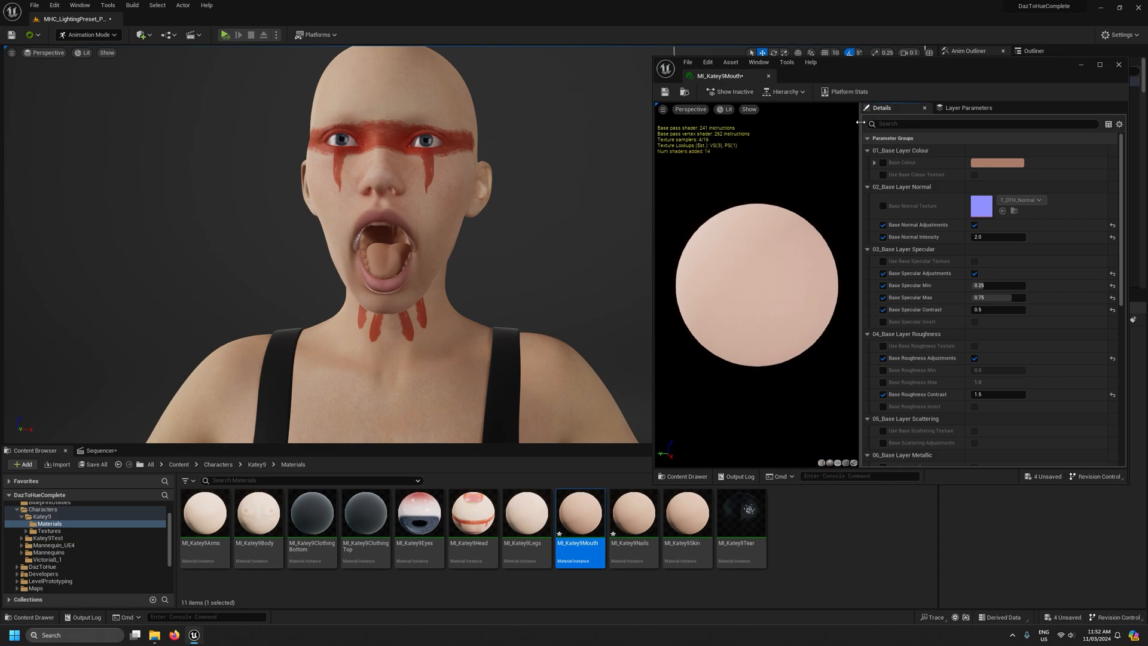
left_click_drag(859, 122, 607, 146)
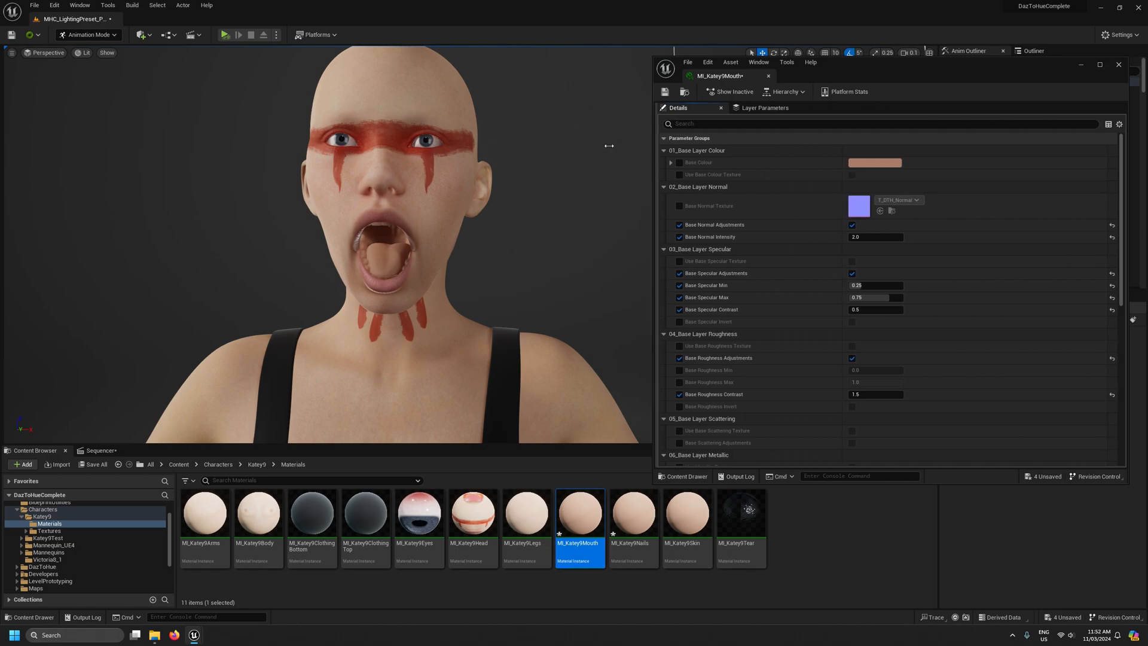
left_click(1113, 226)
left_click(1112, 262)
left_click(1112, 298)
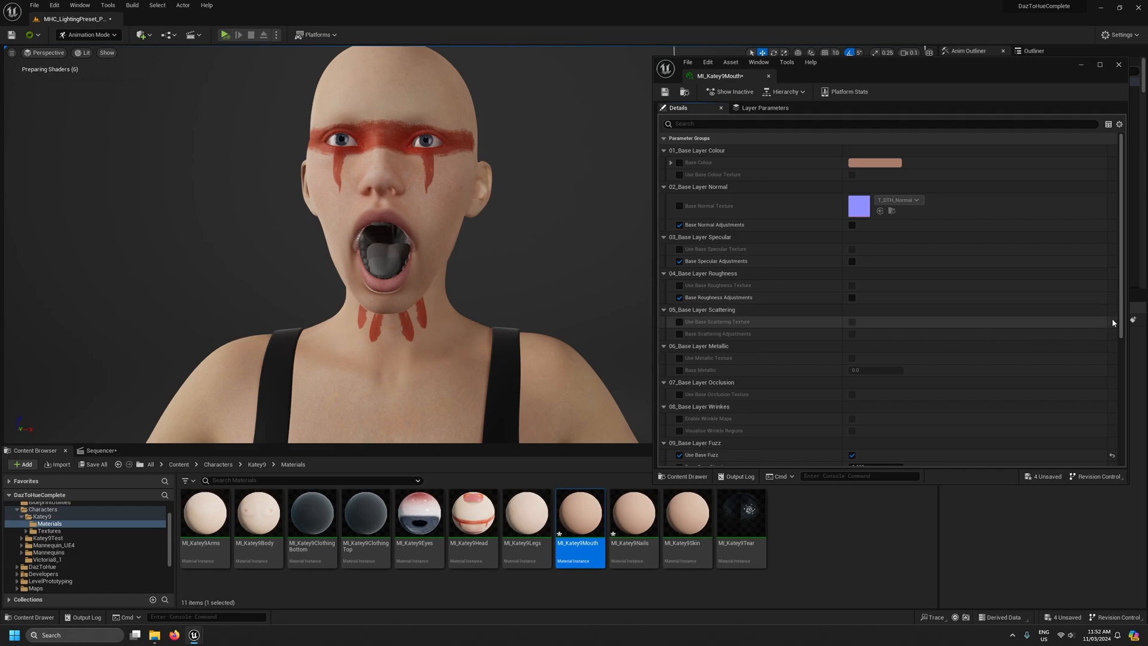
left_click(1113, 455)
scroll(1103, 445, "down", 5)
scroll(1100, 439, "up", 5)
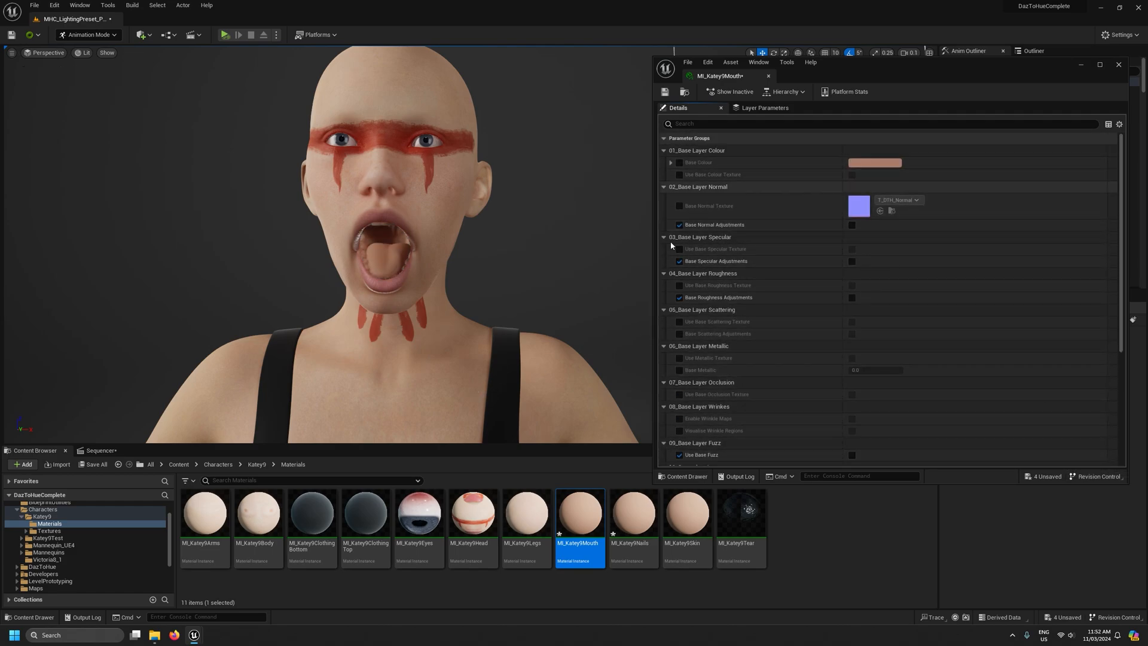
Switch to File Explorer and examine the mouth and nail texture files in the exported Katey9 Textures folder
left_click(156, 636)
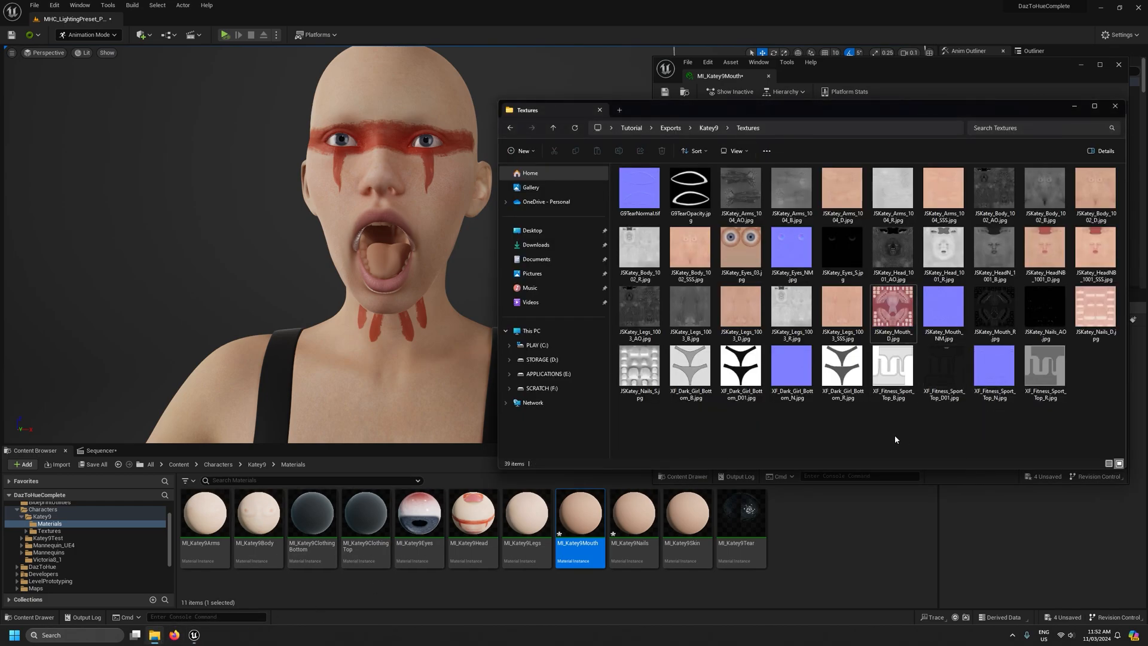
left_click(933, 307)
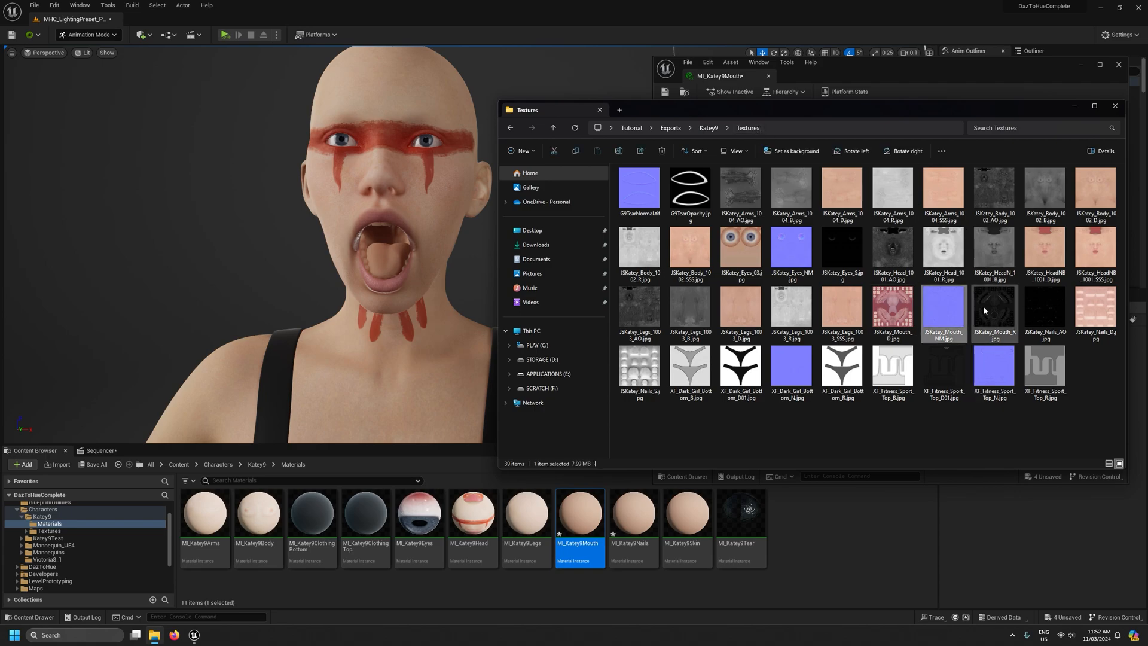
left_click(902, 321)
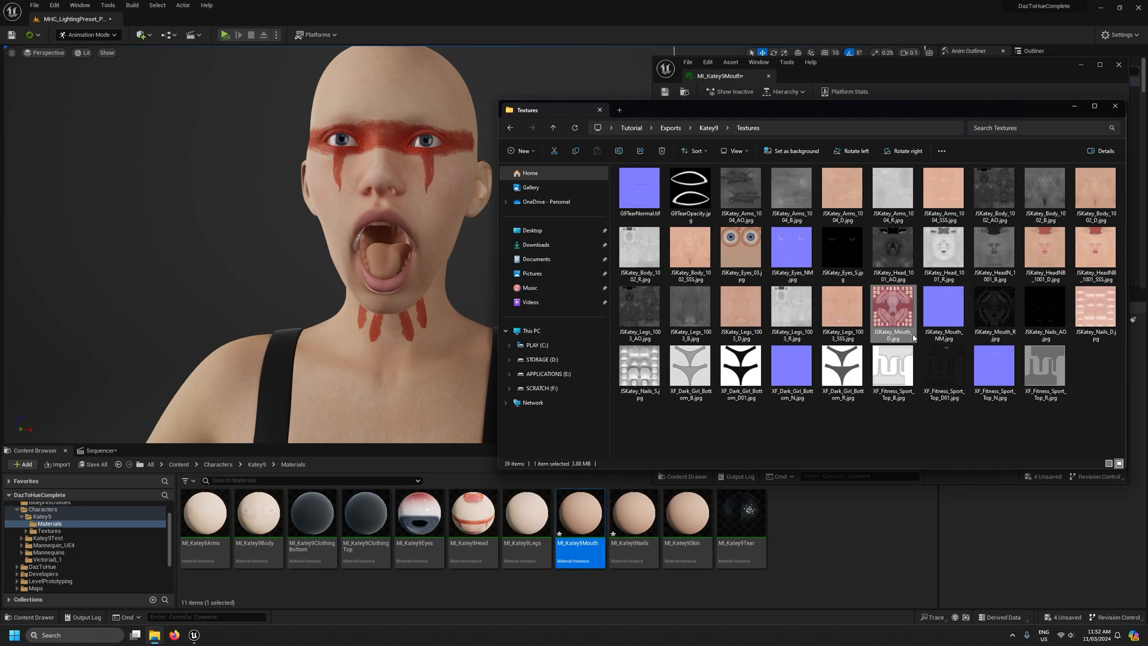
left_click(942, 324)
left_click(979, 335)
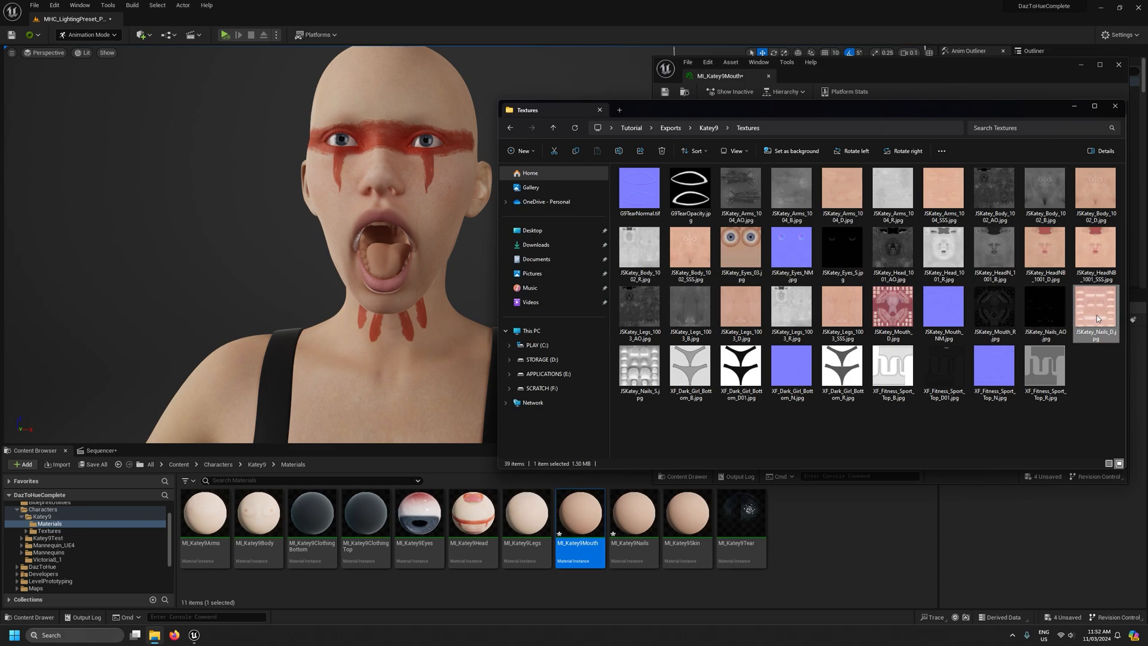
left_click(1055, 337)
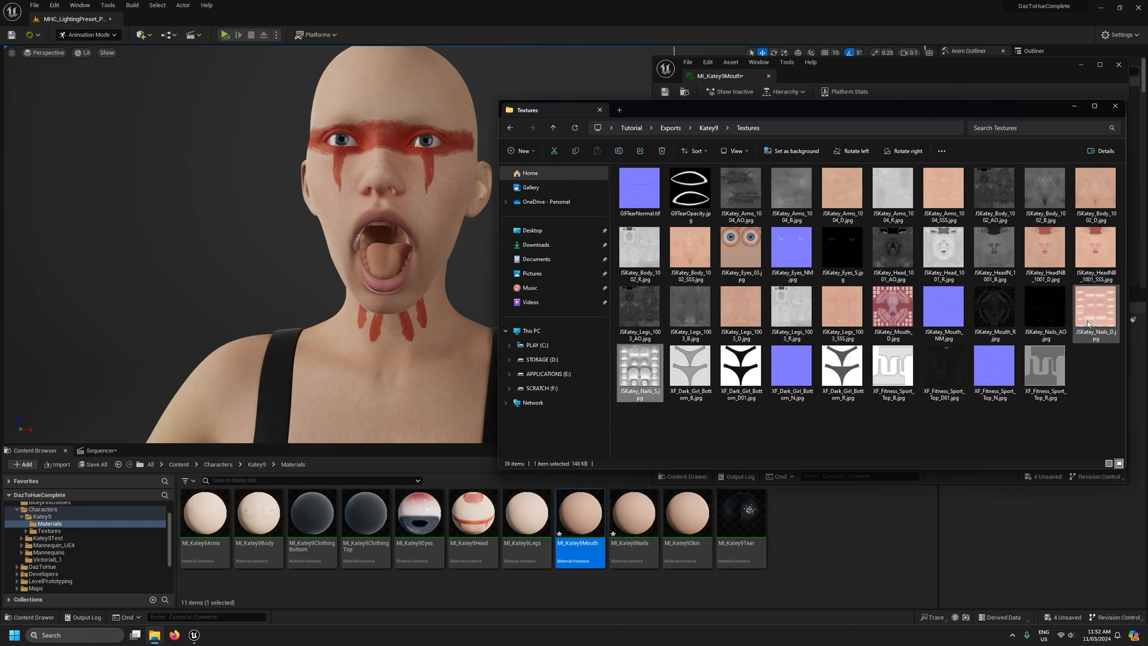
Import JSKatey_Mouth_D, JSKatey_Mouth_NM, JSKatey_Mouth_R, JSKatey_Nails_D and JSKatey_Nails_S into Unreal's Characters/Katey9/Textures folder
left_click(892, 311)
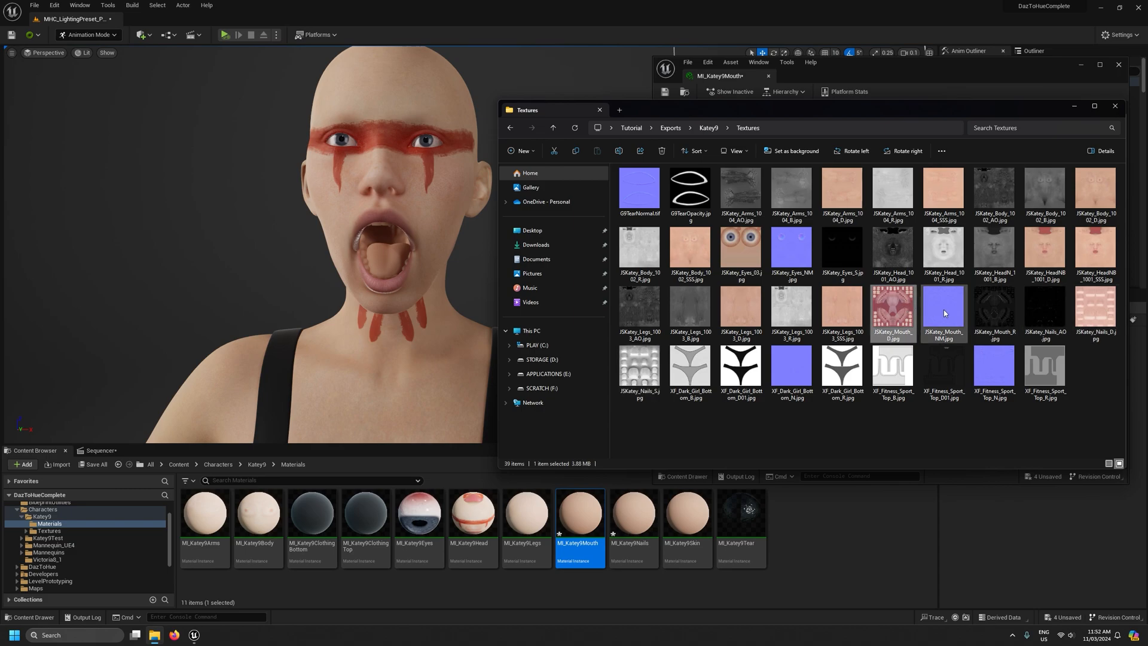
left_click(953, 312, "ctrl")
left_click(995, 308, "ctrl")
left_click(1096, 308, "ctrl")
left_click(644, 370, "ctrl")
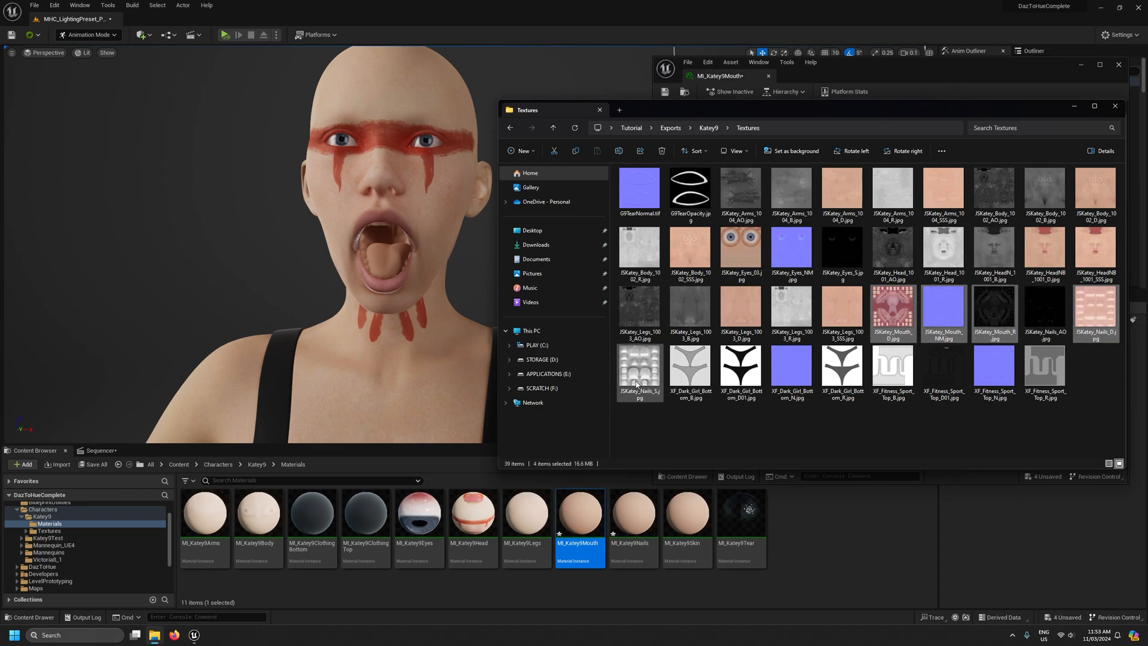
left_click_drag(750, 460, 79, 532)
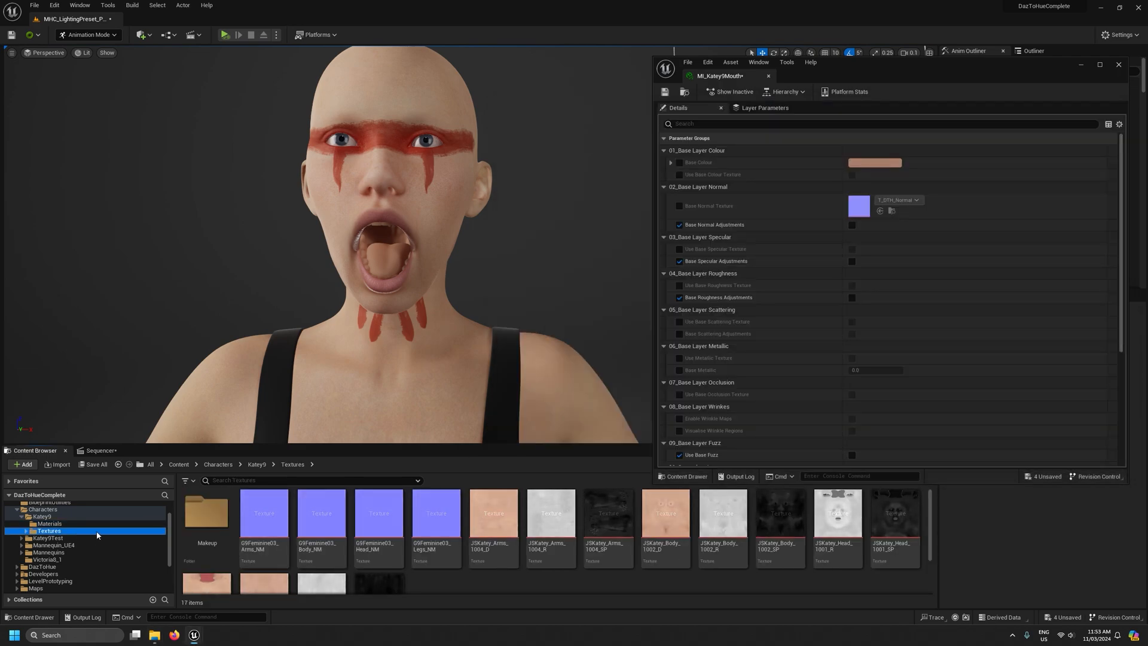
left_click(160, 642)
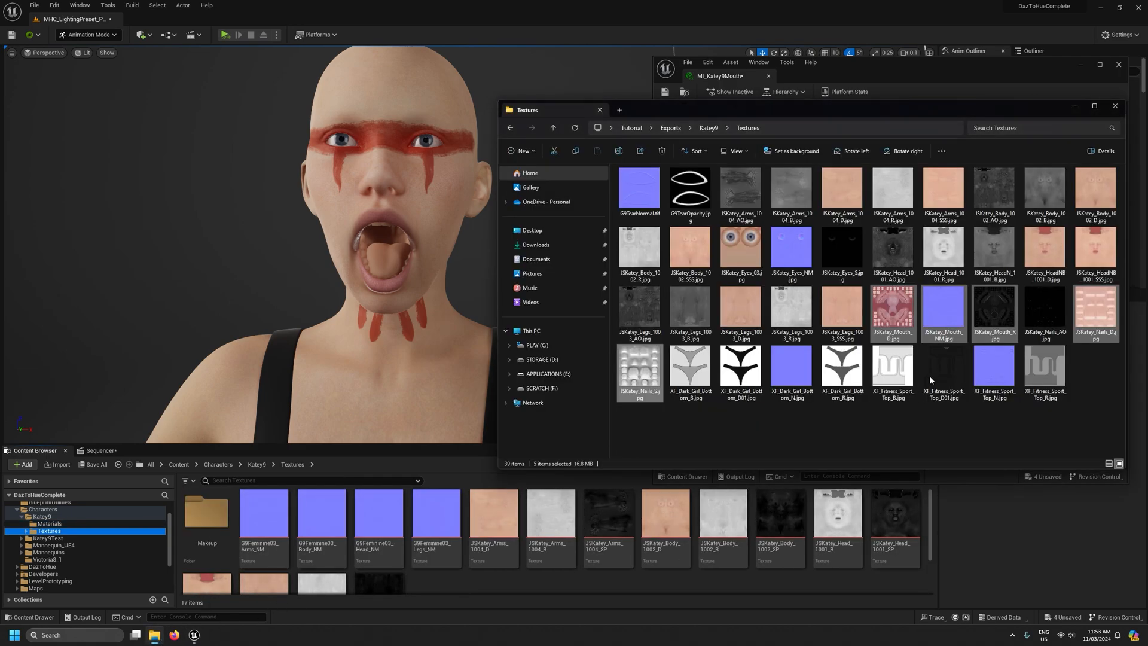
left_click_drag(707, 579, 706, 579)
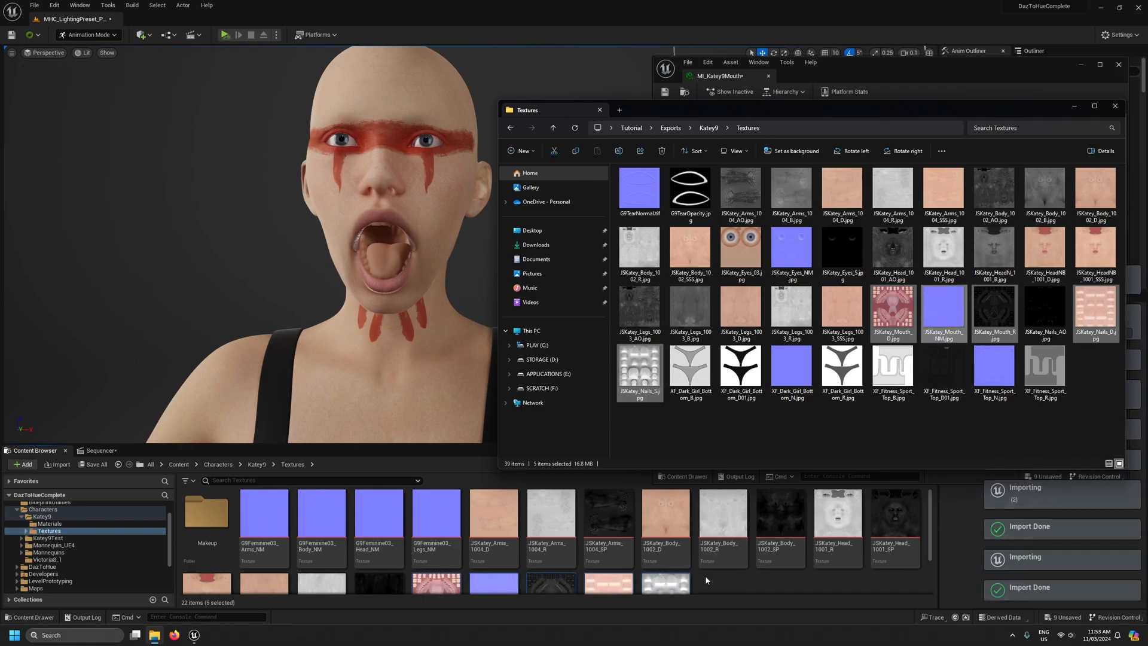
left_click(1075, 107)
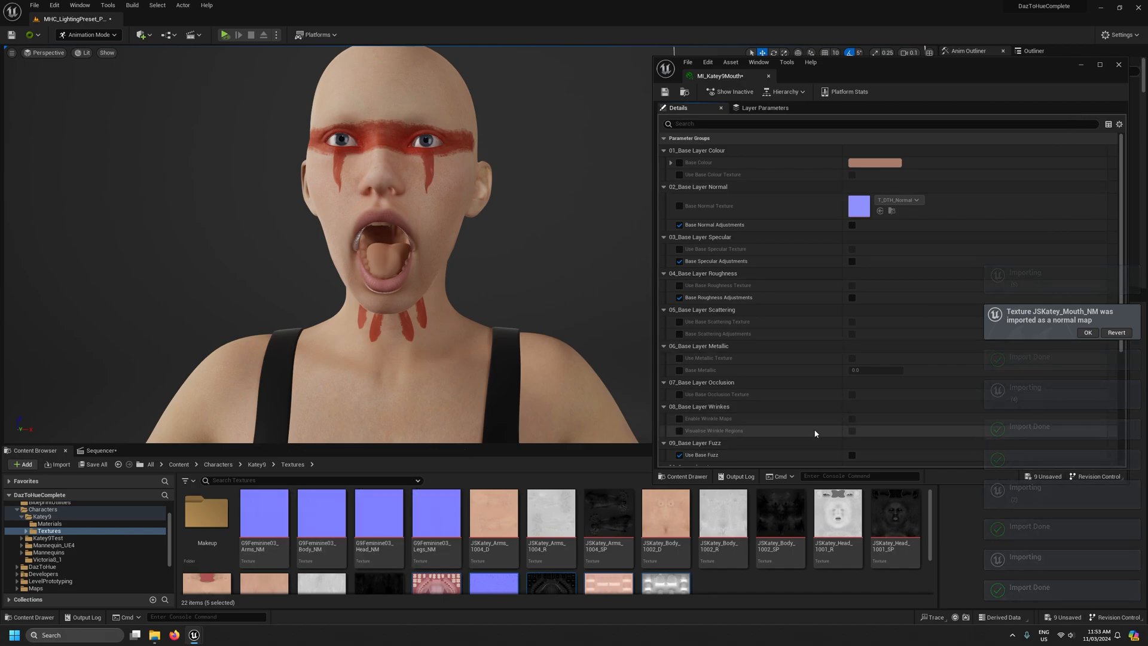
Open JSKatey_Mouth_R and JSKatey_Nails_S, and set JSKatey_Nails_S to Grayscale compression with sRGB off
left_click_drag(588, 445, 589, 383)
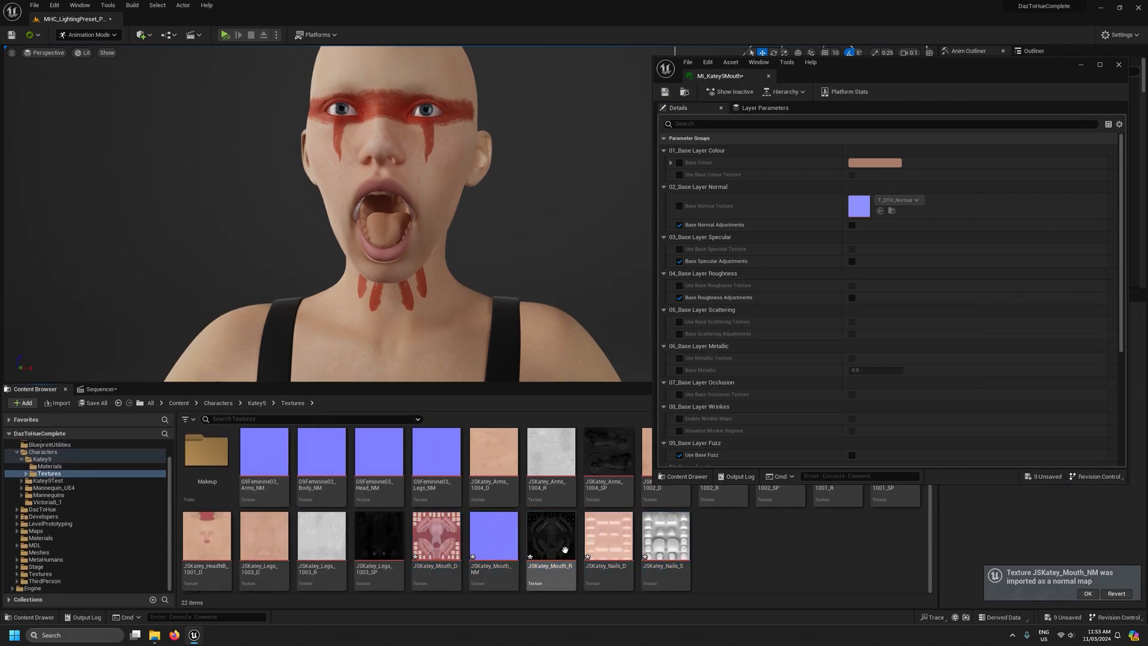
double_click(573, 551)
double_click(665, 538)
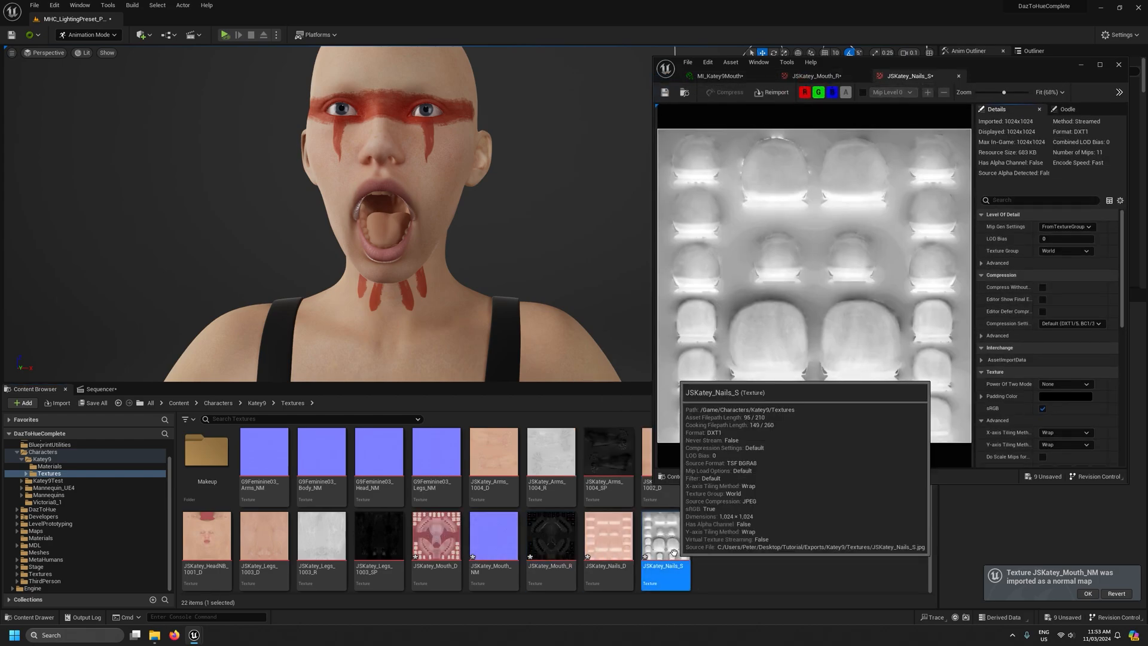
left_click_drag(1038, 70, 809, 55)
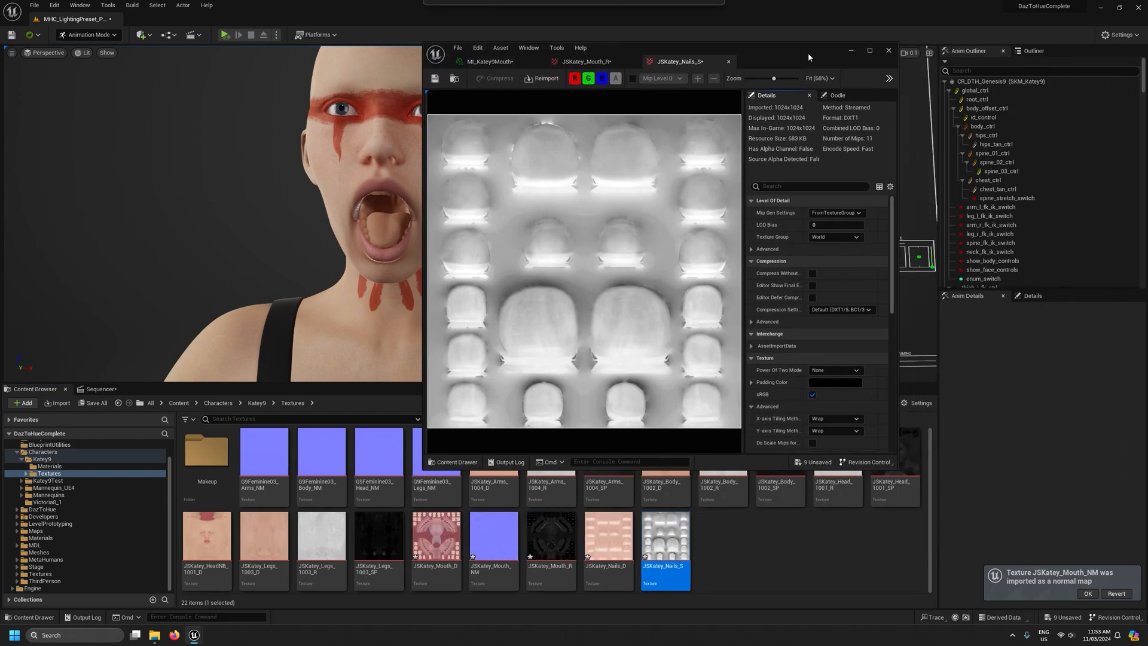
left_click(841, 309)
left_click(835, 345)
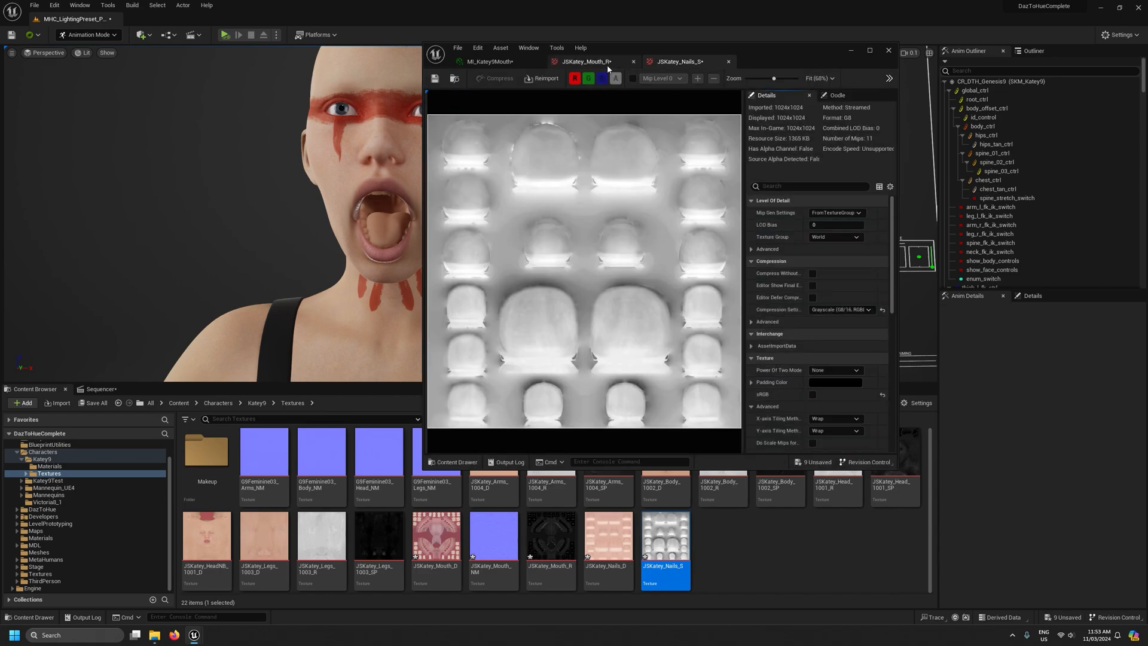
Set the compression of the JSKatey_Mouth_R texture to Grayscale and turn off its sRGB option
left_click(586, 61)
left_click(841, 309)
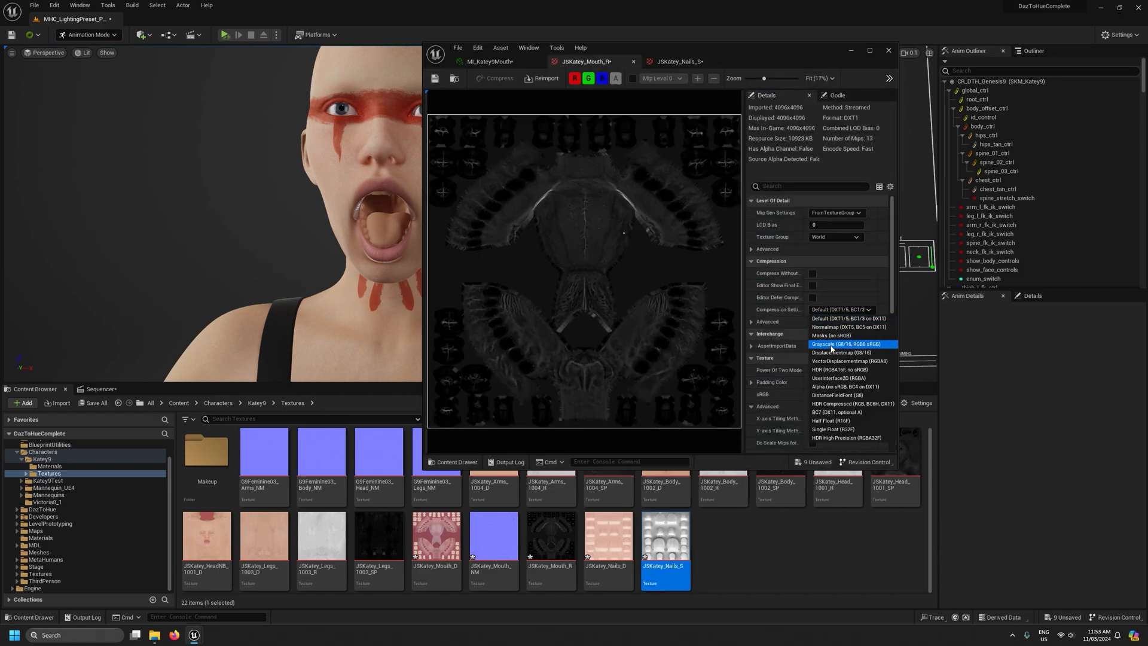
left_click(834, 343)
left_click(813, 392)
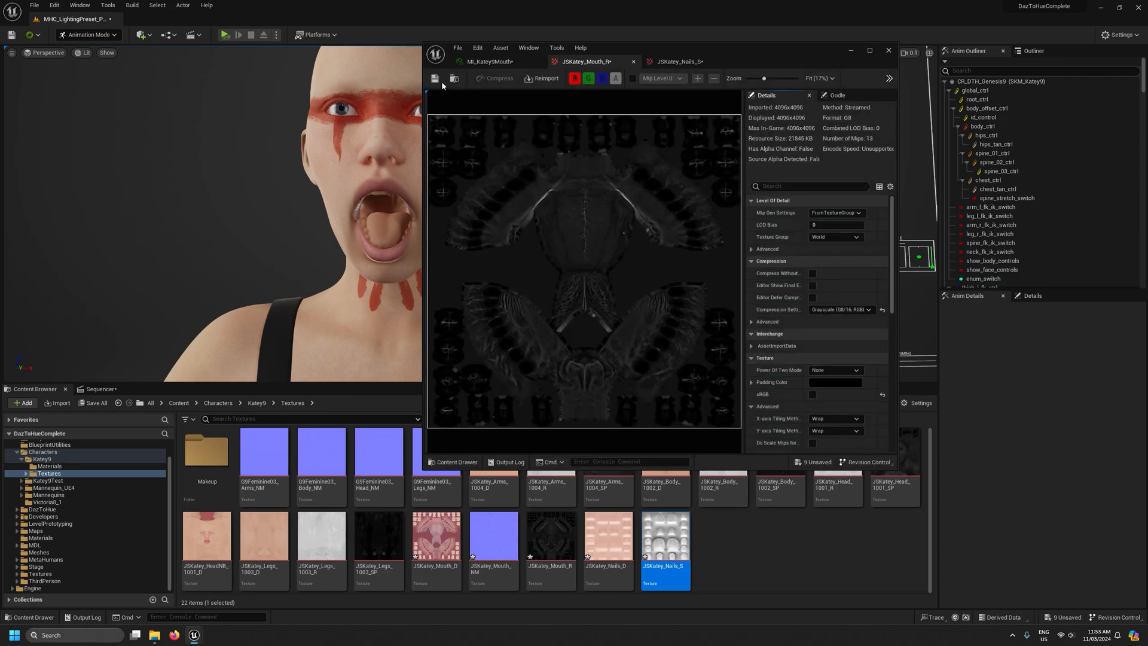
Save all unsaved assets and close the JSKatey_Mouth_R and JSKatey_Nails_S texture editors
left_click(457, 47)
left_click(481, 92)
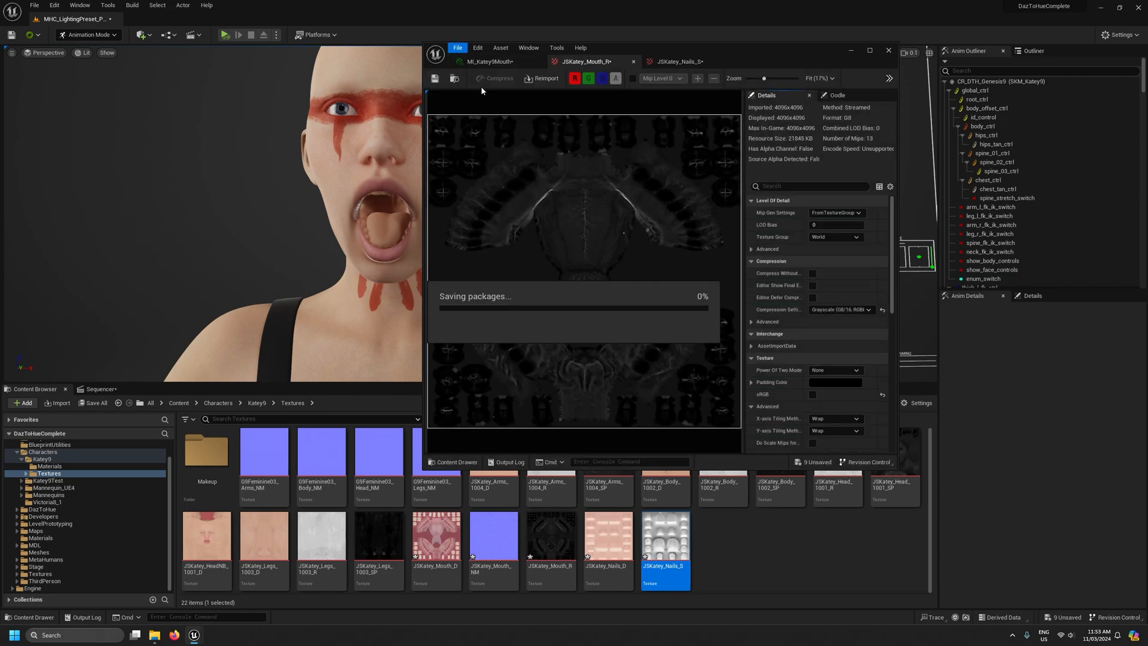
left_click(633, 61)
left_click(633, 61)
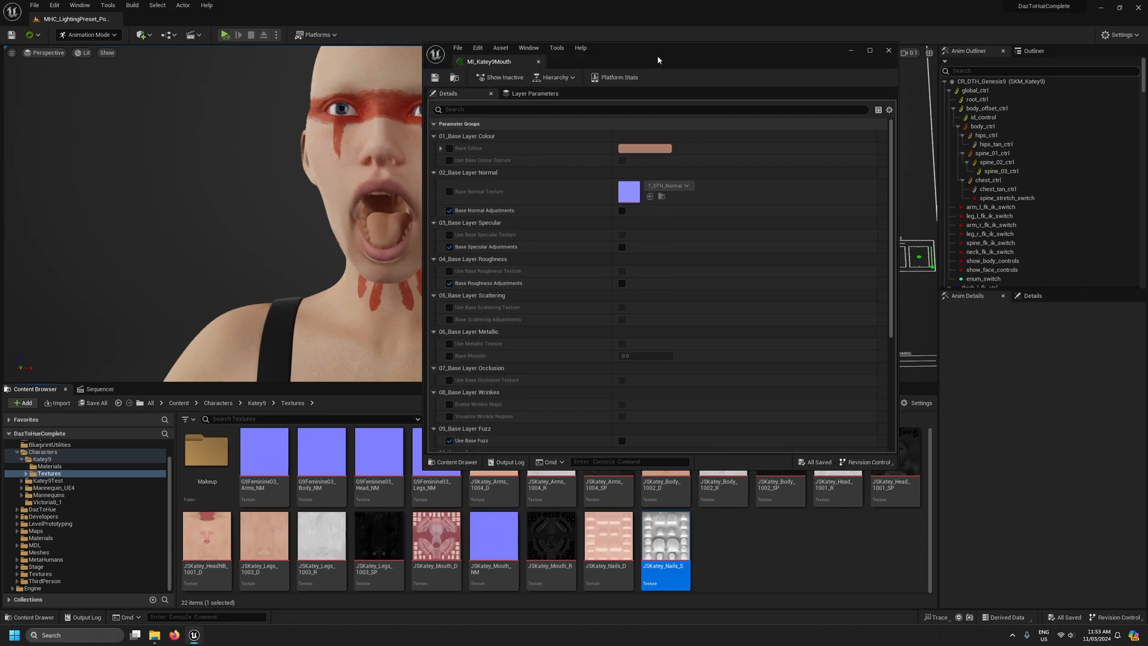
Enable Use Base Colour Texture in MI_Katey9Mouth and assign JSKatey_Mouth_D as its Base Colour Texture
left_click_drag(836, 71, 942, 73)
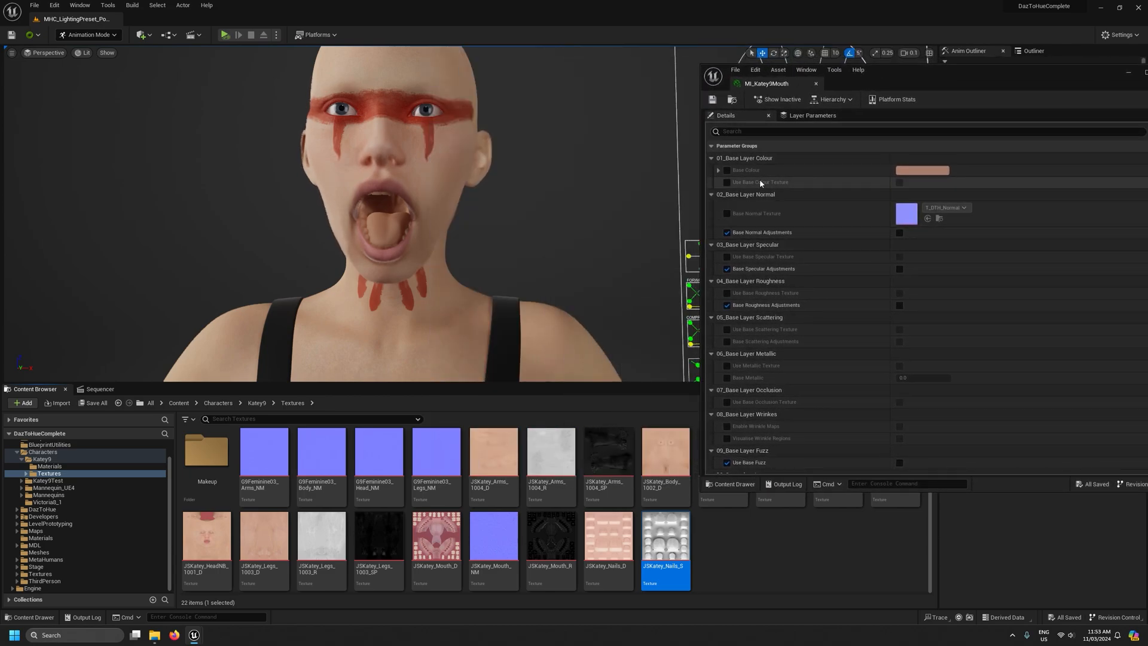
left_click(727, 182)
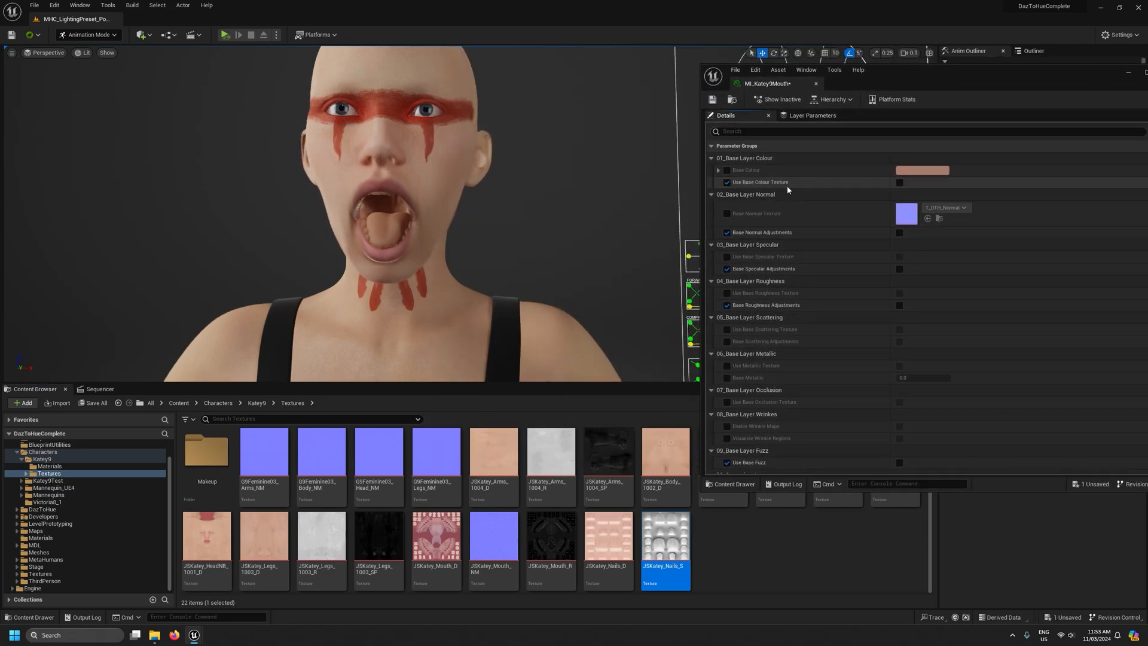
left_click(899, 181)
left_click(726, 190)
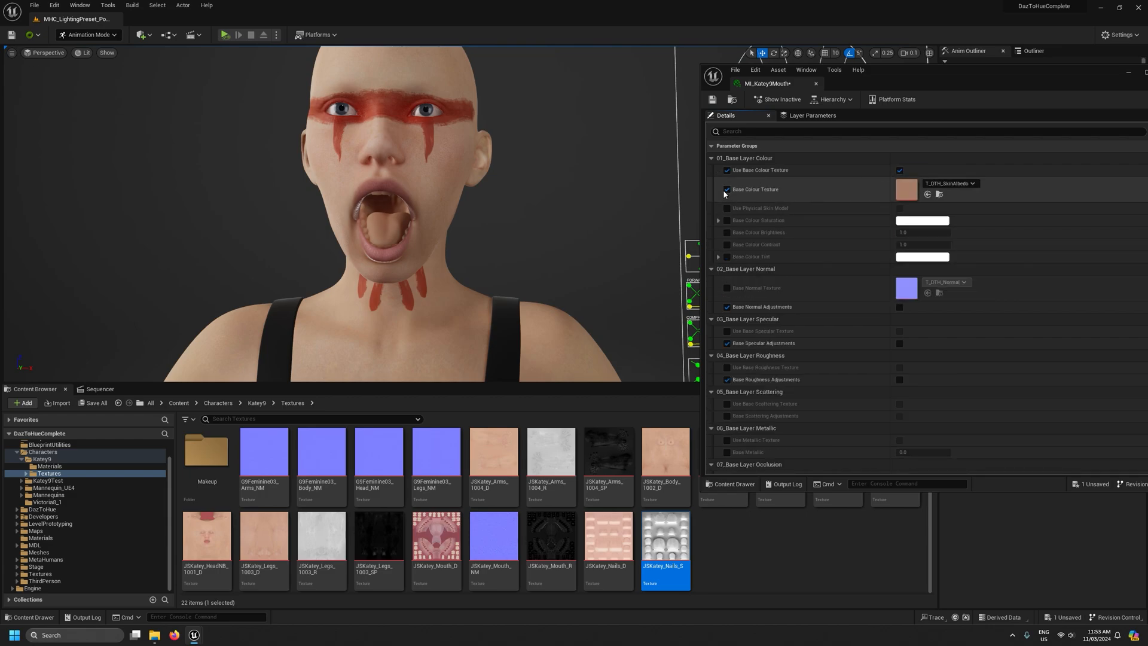
left_click_drag(437, 538, 906, 190)
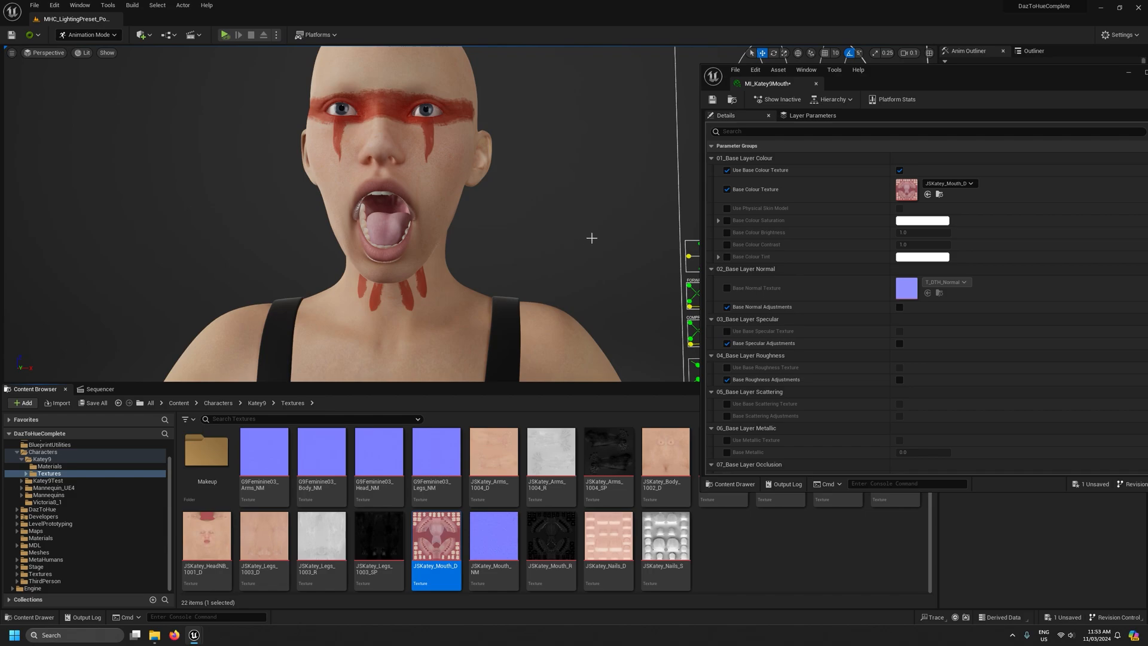
Assign JSKatey_Mouth_NM as MI_Katey9Mouth's Base Normal Texture, then enable Use Base Roughness Texture with JSKatey_Mouth_R as the Base Roughness Texture
left_click(728, 289)
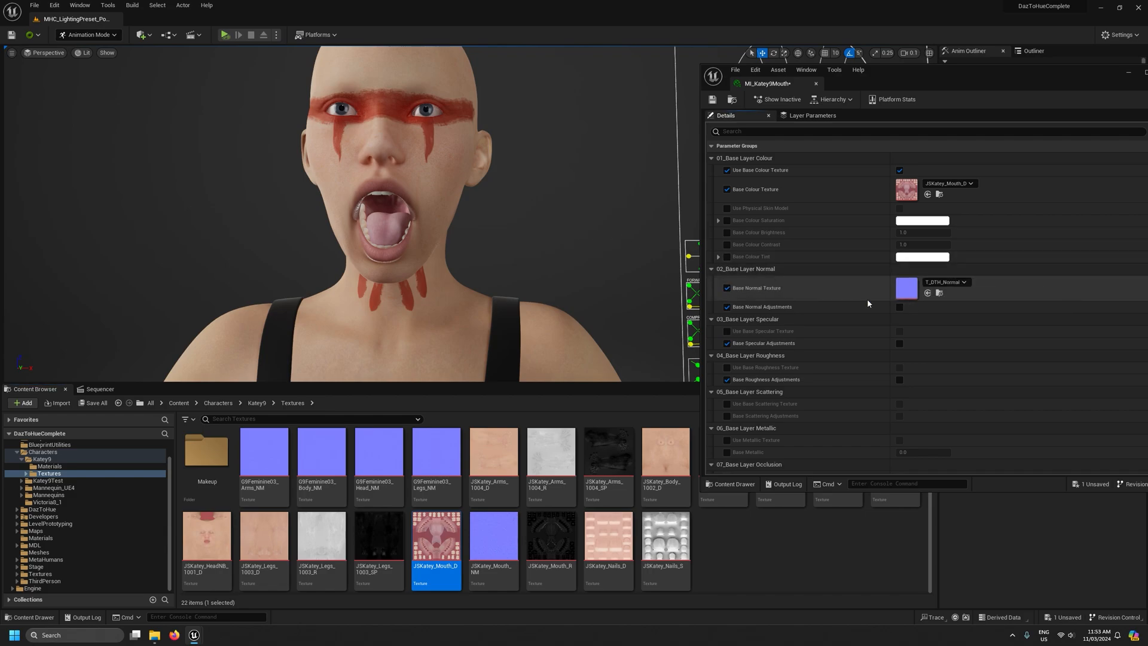
left_click_drag(494, 538, 907, 288)
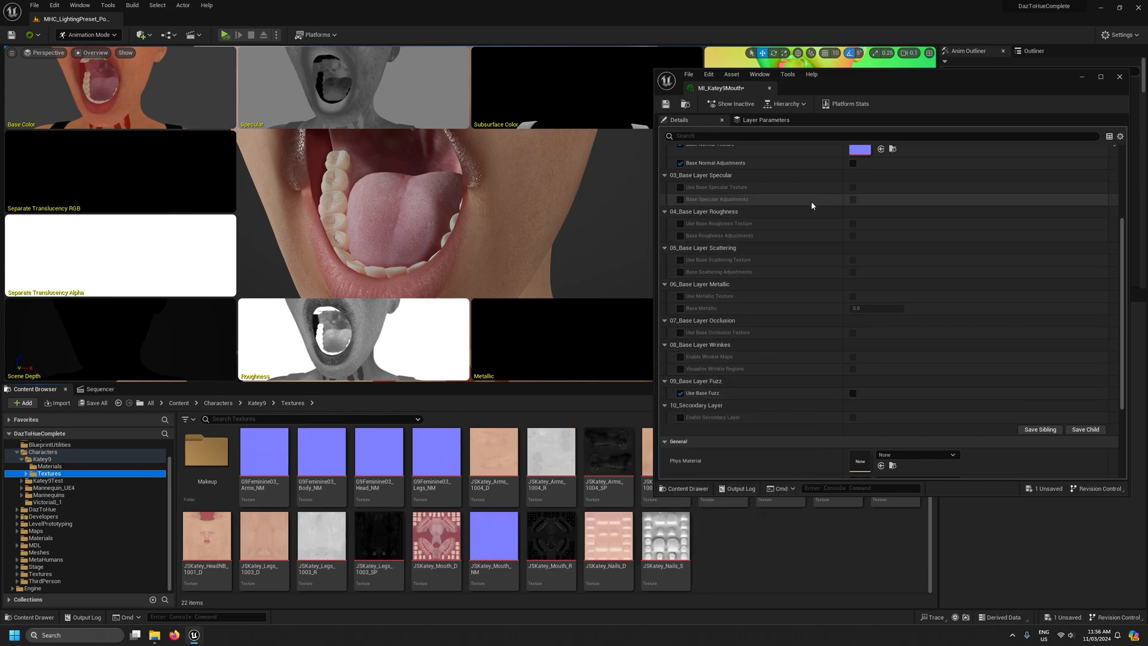
left_click(681, 224)
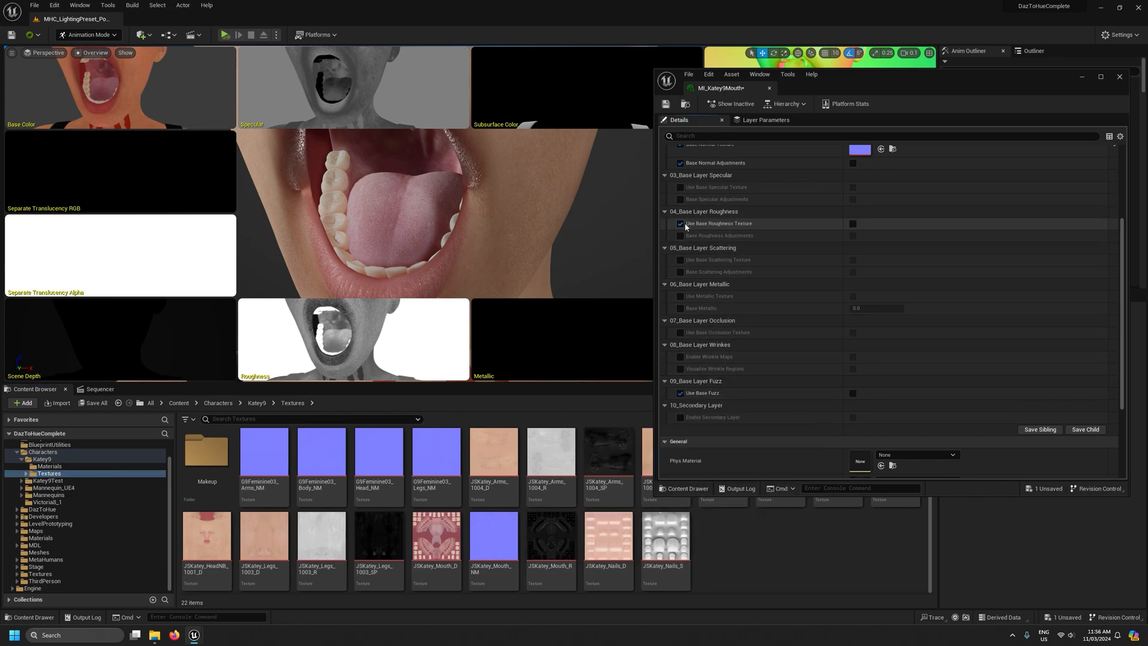
left_click(855, 225)
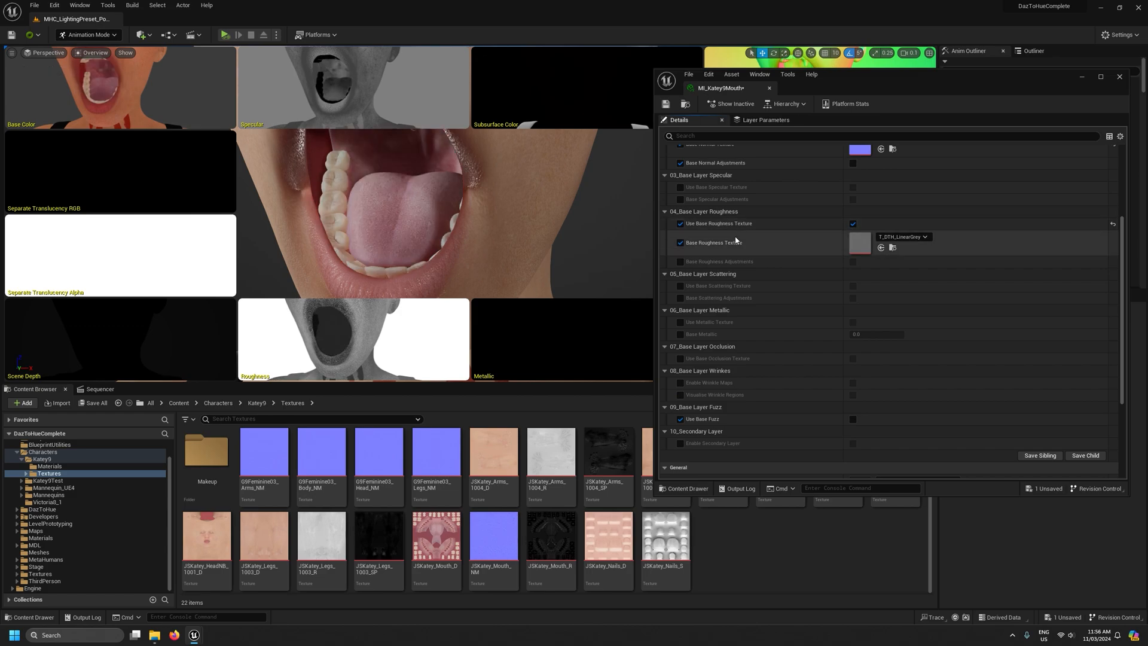
left_click_drag(530, 547, 861, 242)
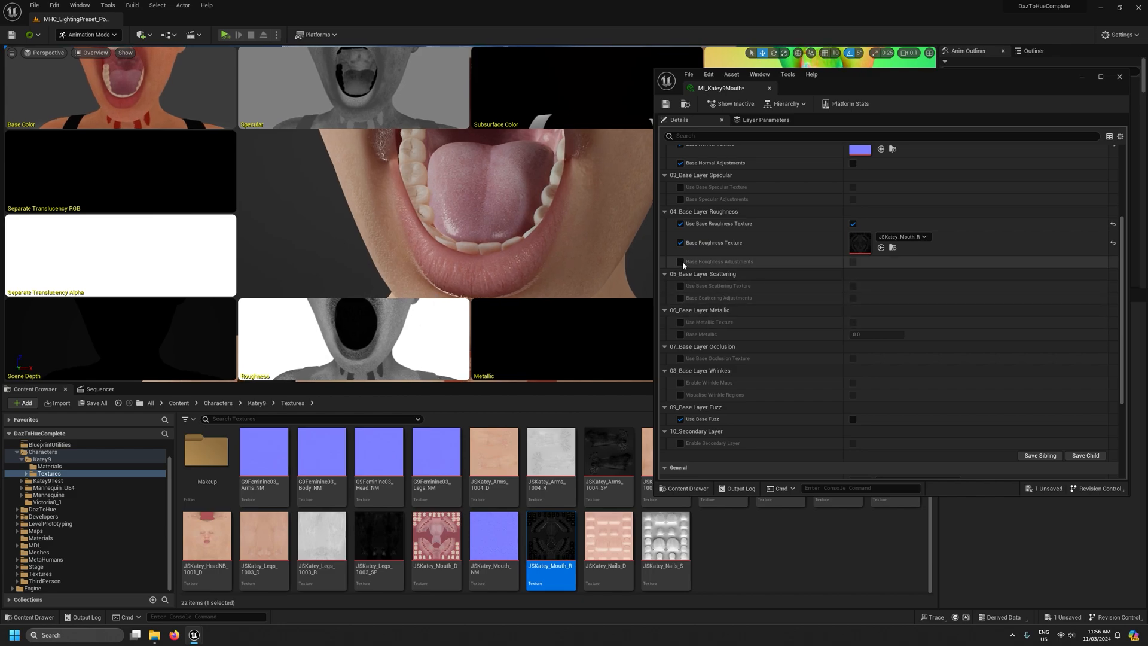
Enable Base Roughness Adjustments for the mouth material and set Base Roughness Min to 0.128 and Base Roughness Contrast to 0.472
left_click(852, 262)
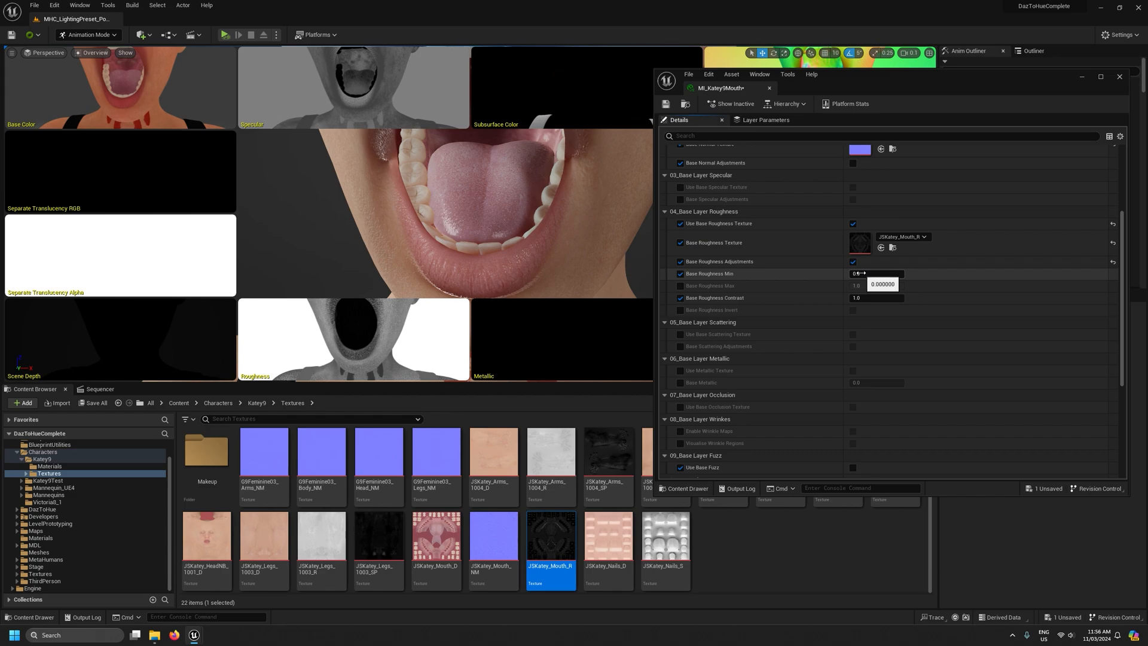
left_click_drag(862, 273, 864, 274)
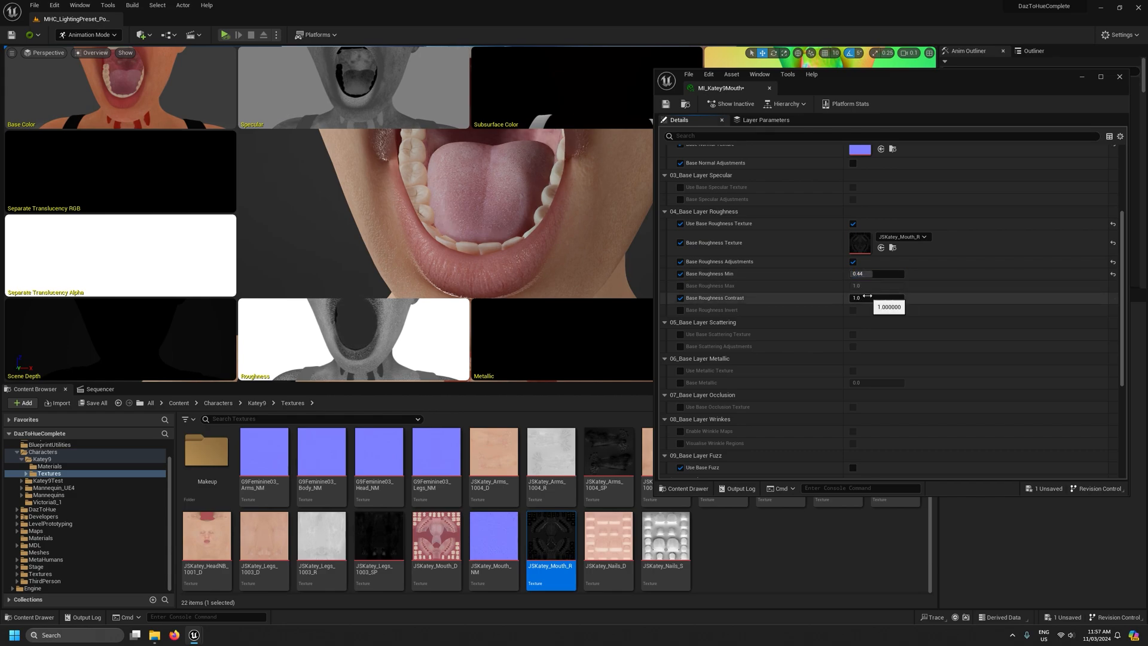
left_click_drag(886, 297, 876, 273)
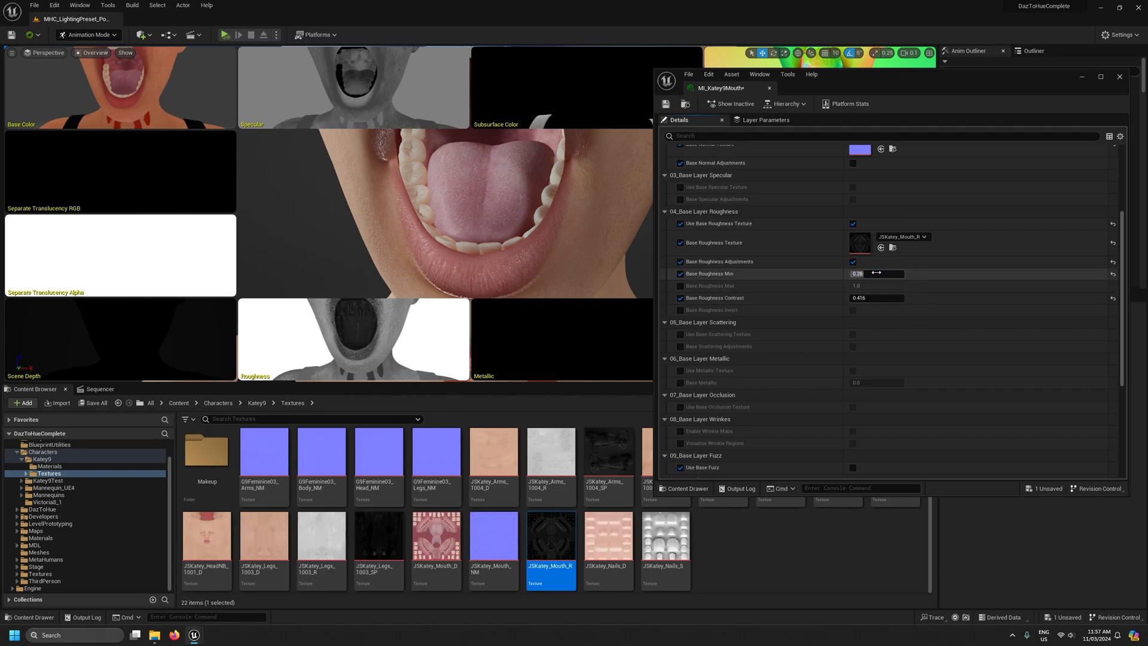
left_click_drag(472, 195, 471, 141)
left_click_drag(887, 274, 882, 274)
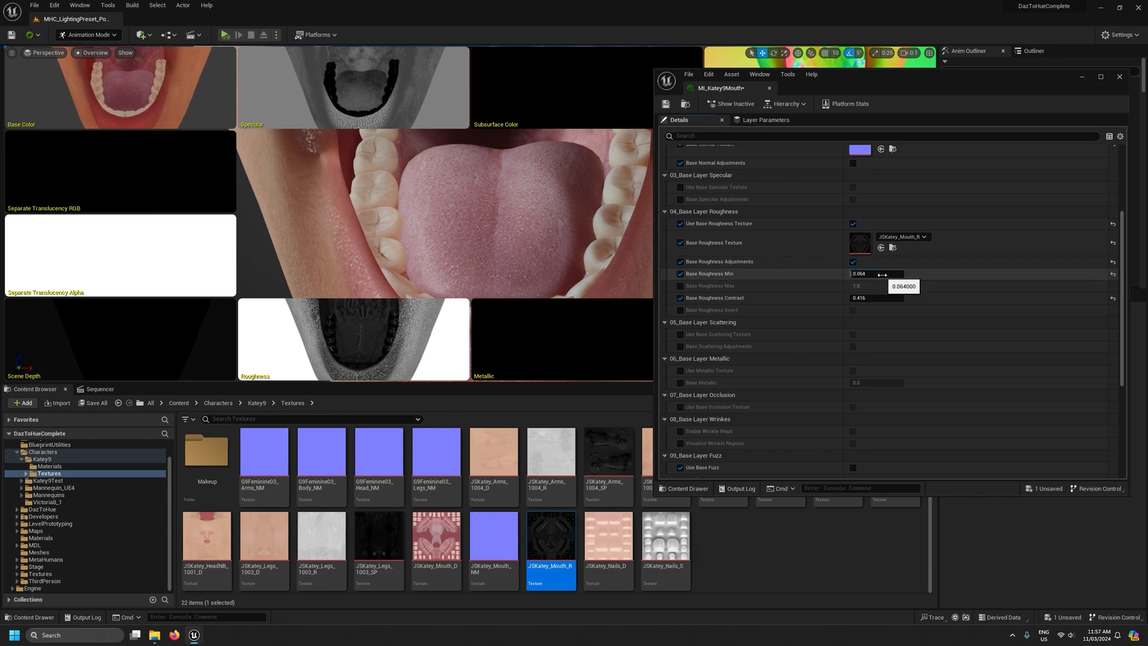
left_click_drag(883, 298, 882, 298)
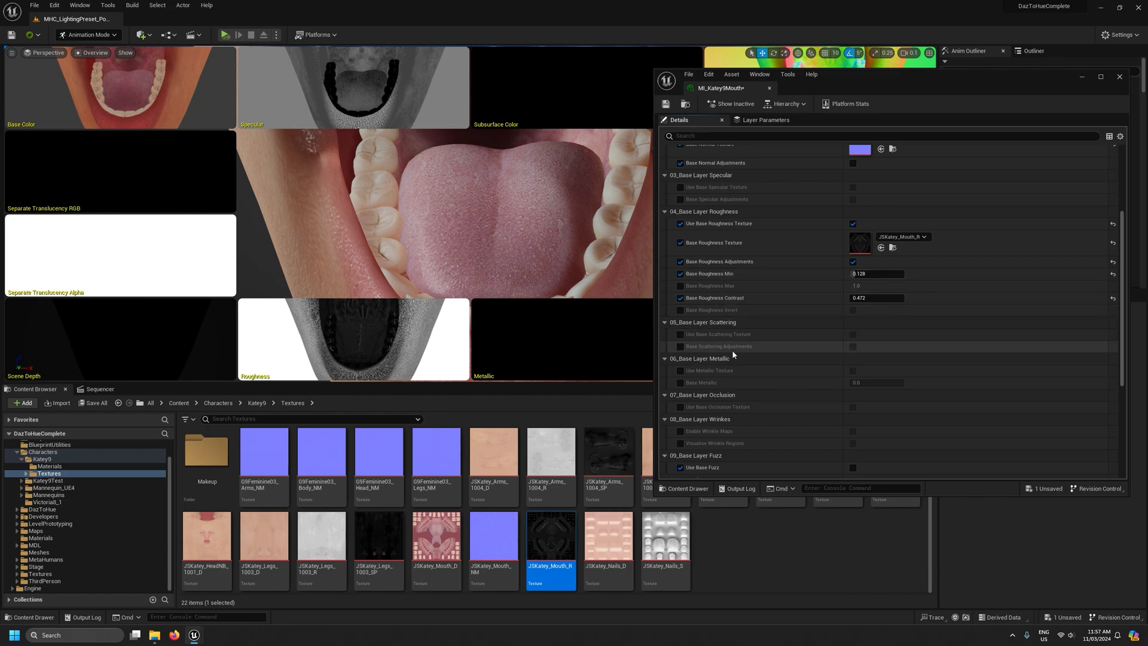
Enable Base Specular Adjustments, reset Base Specular Max to 1.0, and set Base Specular Min to 0.488 and Base Specular Contrast to about 0.286
scroll(718, 287, "up", 2)
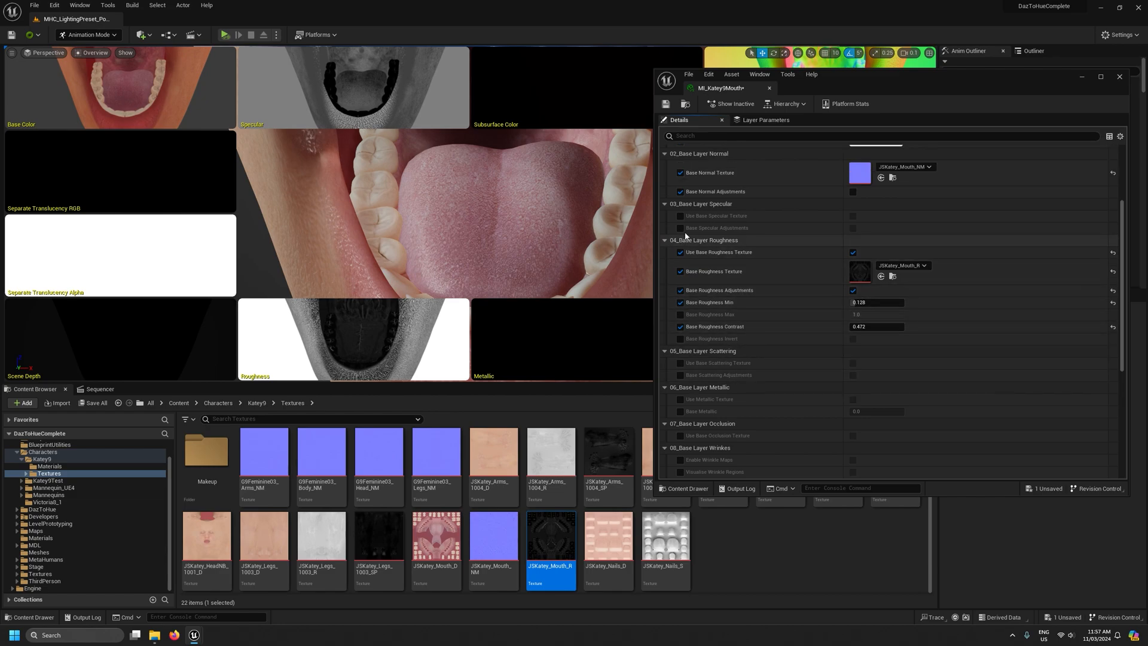
left_click(854, 229)
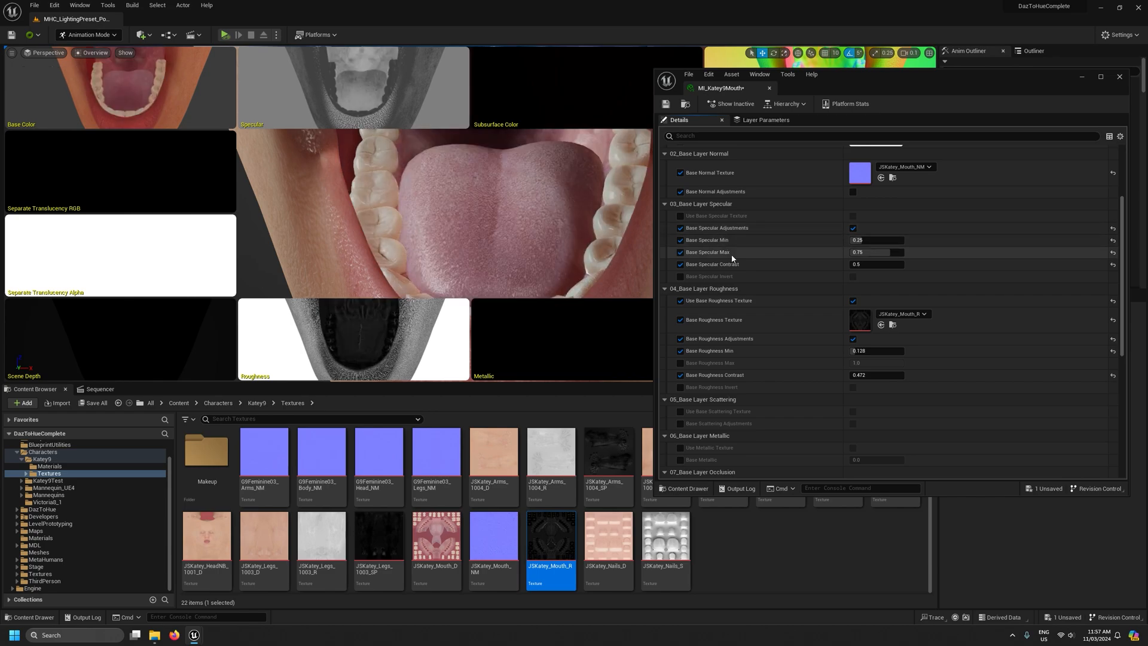
left_click(1113, 265)
left_click(1113, 252)
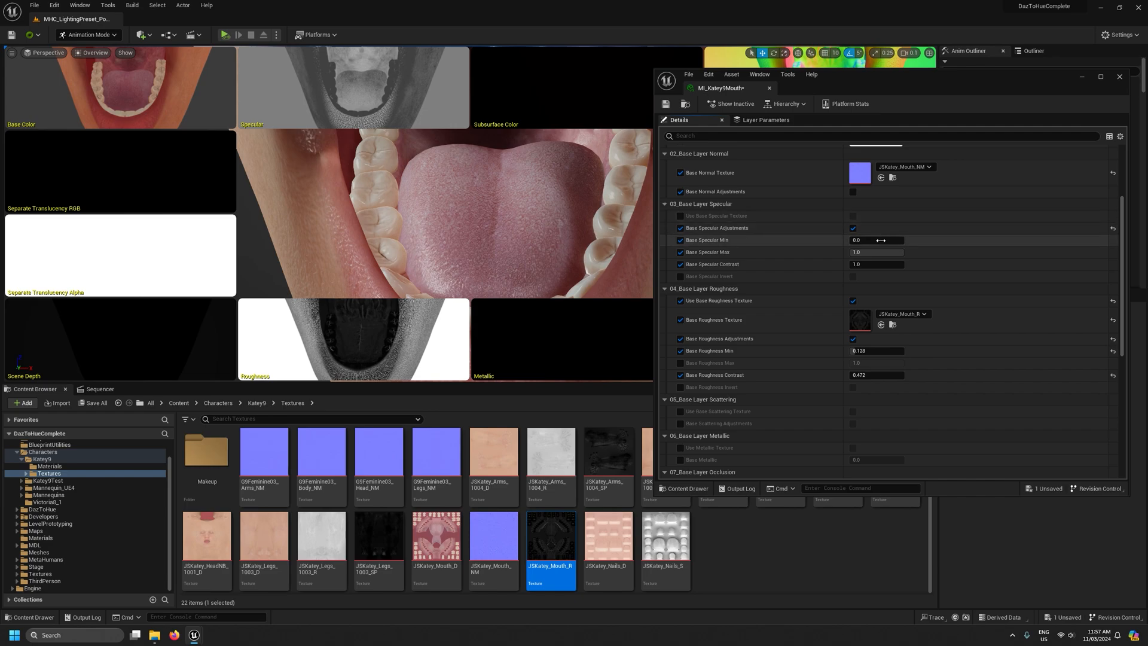
left_click_drag(875, 265, 878, 241)
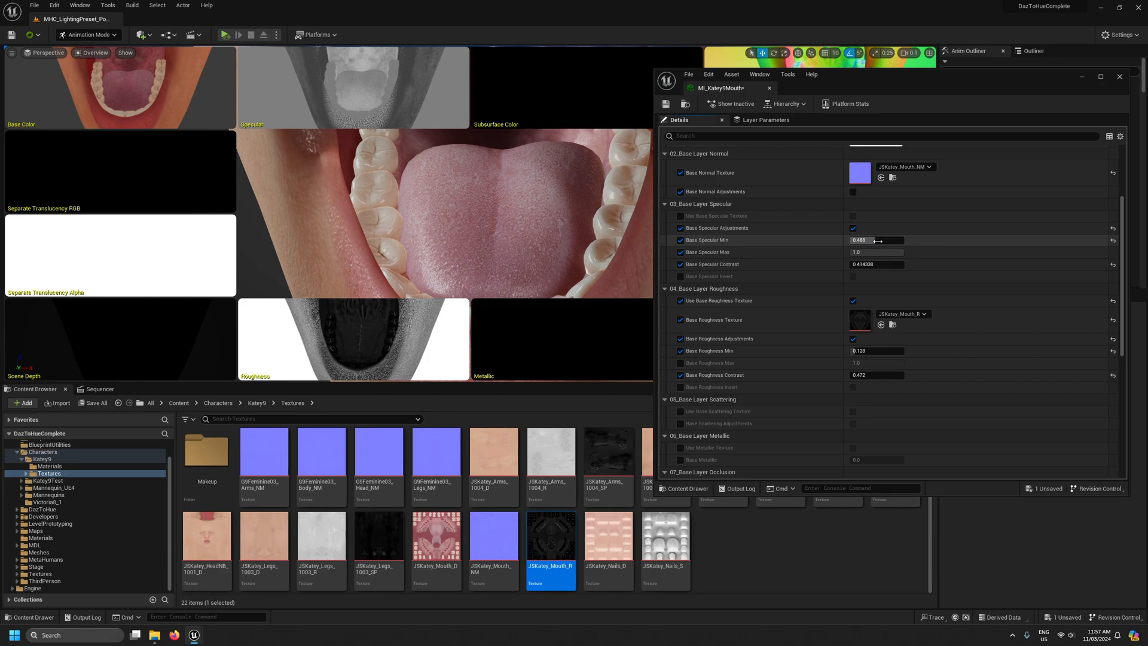
left_click_drag(882, 264, 878, 264)
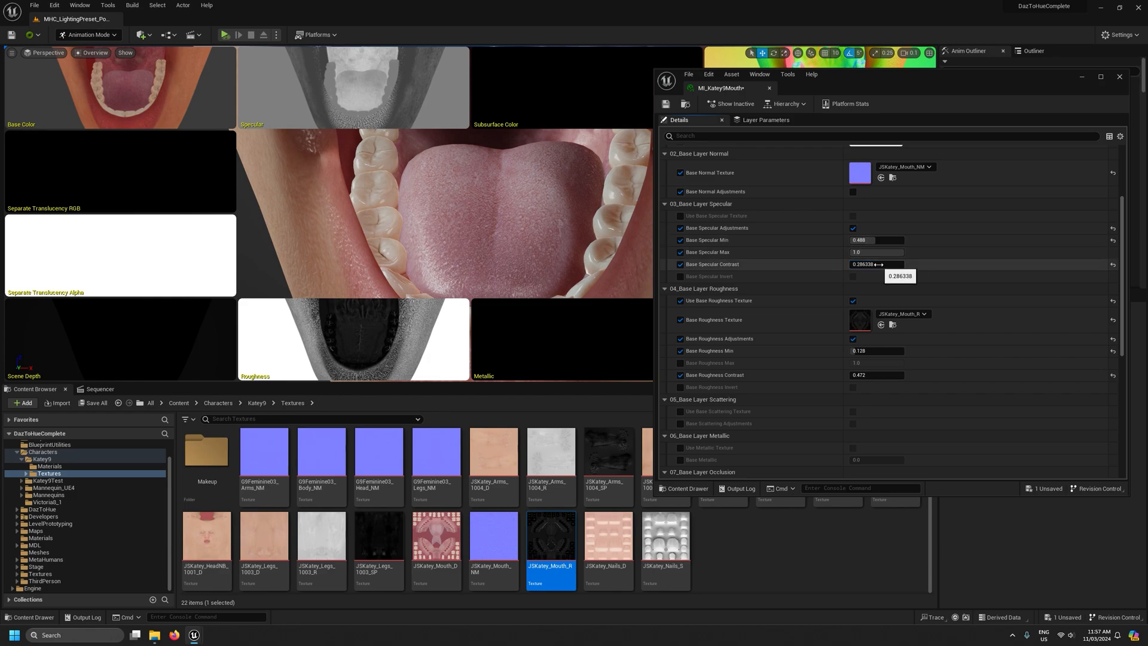
Examine the character's open mouth from different distances and angles, keeping the material editor clear of the buffer previews
key("s")
mouse_move(478, 215)
right_mouse_down()
mouse_move(515, 207)
mouse_move(419, 209)
mouse_move(490, 211)
right_mouse_up()
scroll(478, 215, "up", 3)
key("w")
key("s")
key("d")
key("a")
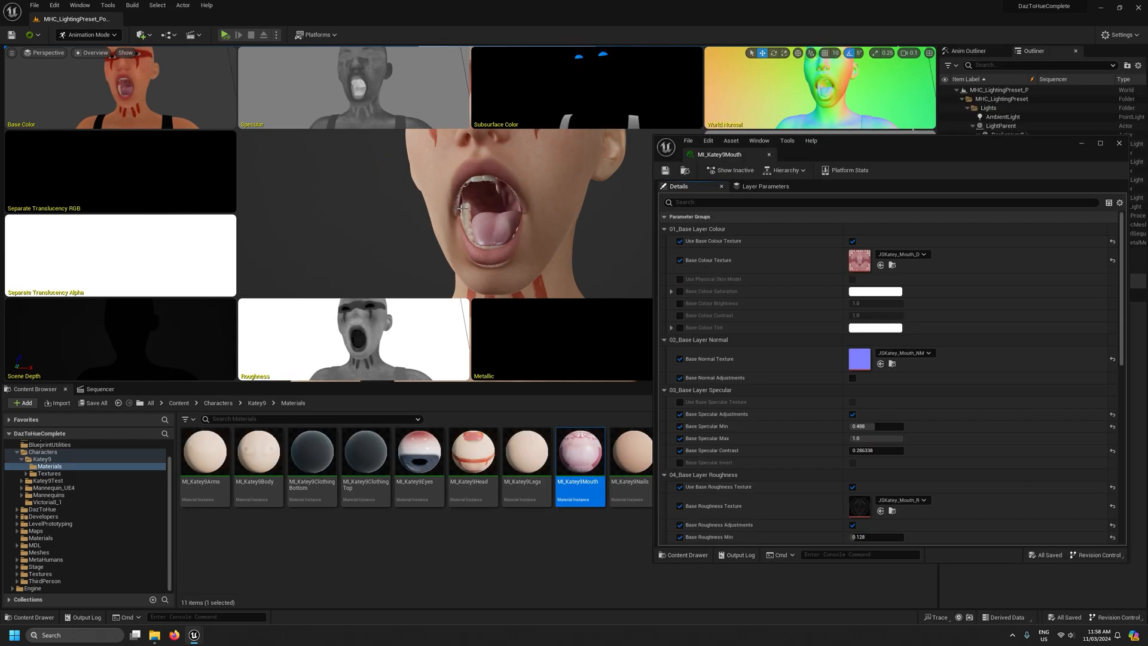
right_click_drag(487, 199, 513, 200)
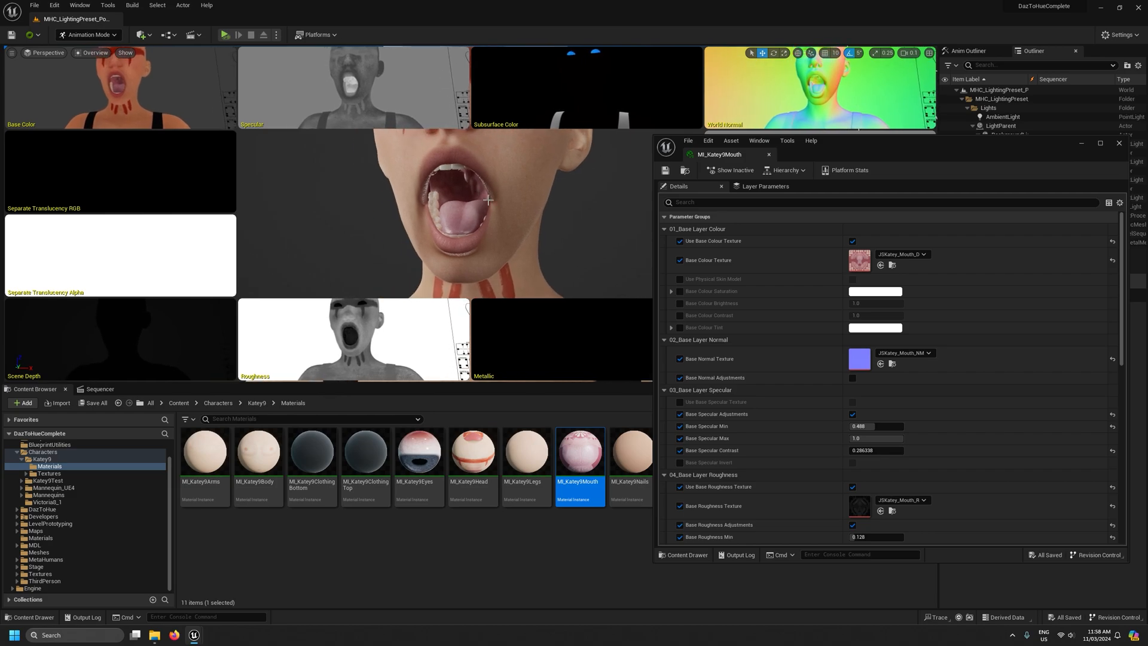
left_click_drag(876, 147, 857, 267)
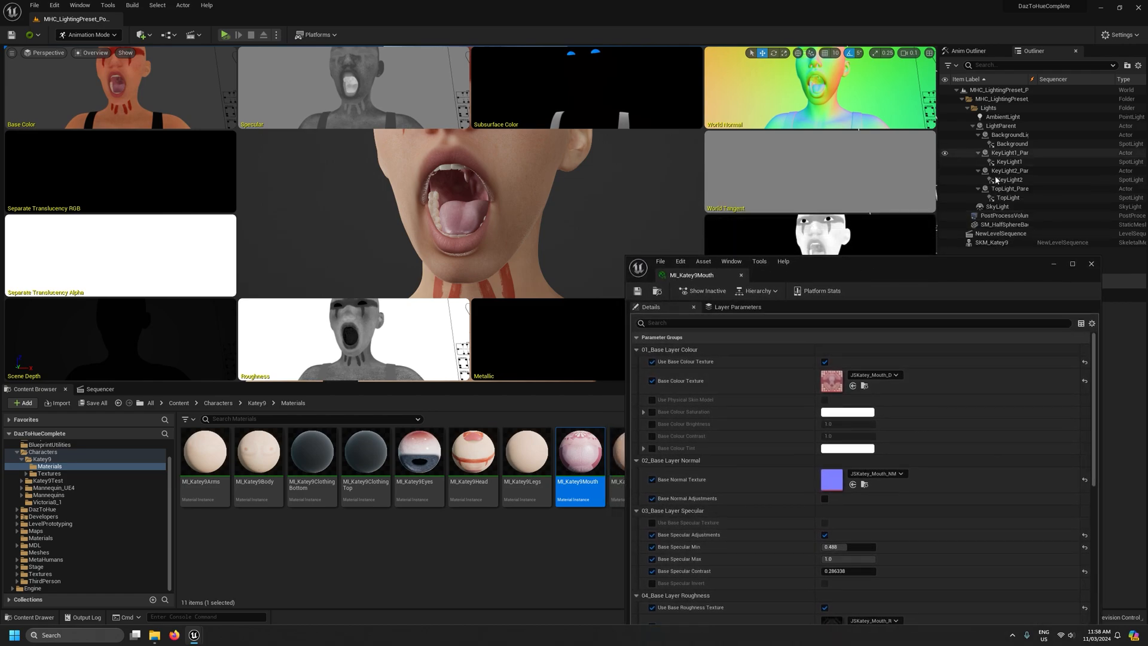
left_click_drag(966, 271, 976, 192)
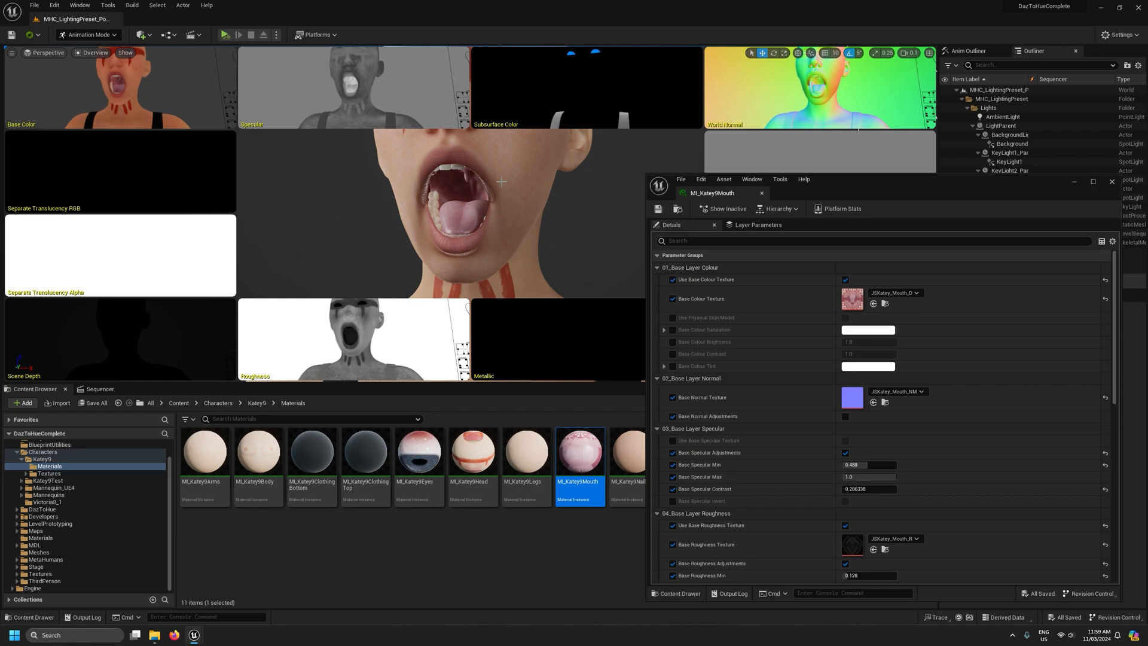
left_click_drag(878, 194, 879, 187)
Enable Use Base Occlusion Texture in MI_Katey9Mouth and make its Base Occlusion Texture parameter editable
scroll(844, 325, "down", 10)
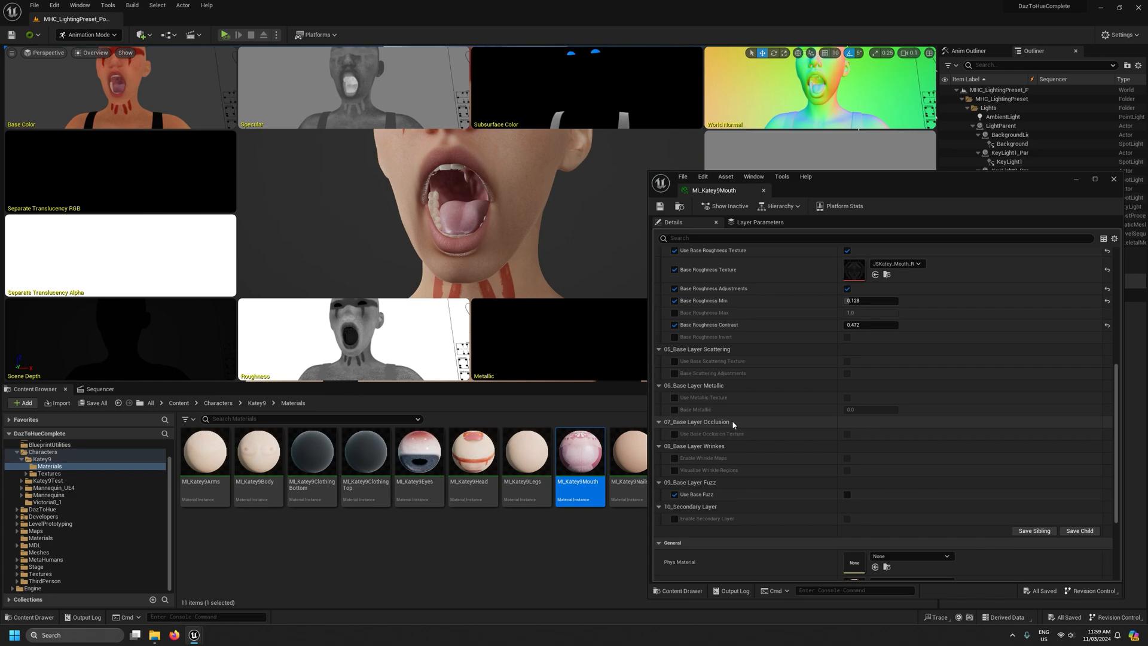
left_click(675, 434)
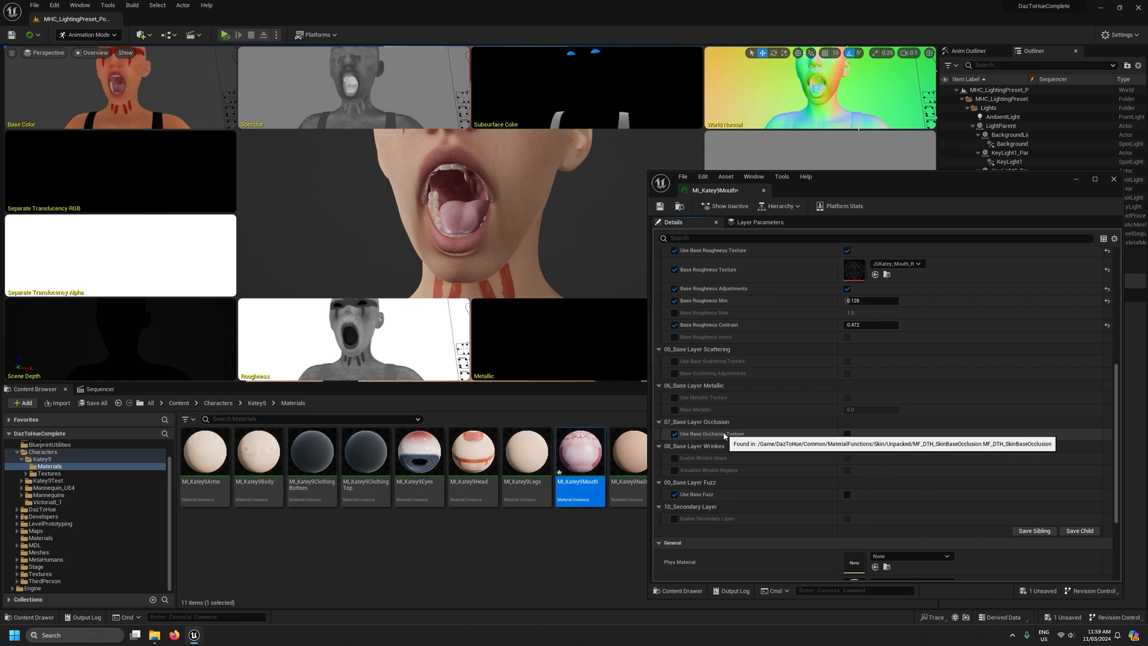
left_click(847, 435)
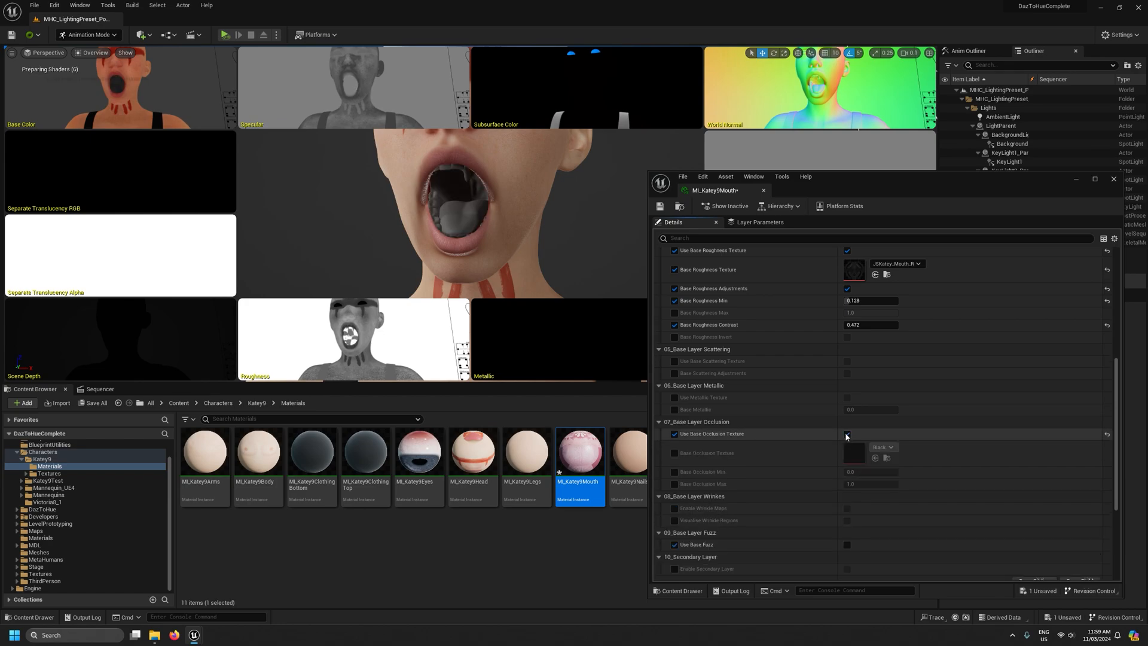
left_click(675, 453)
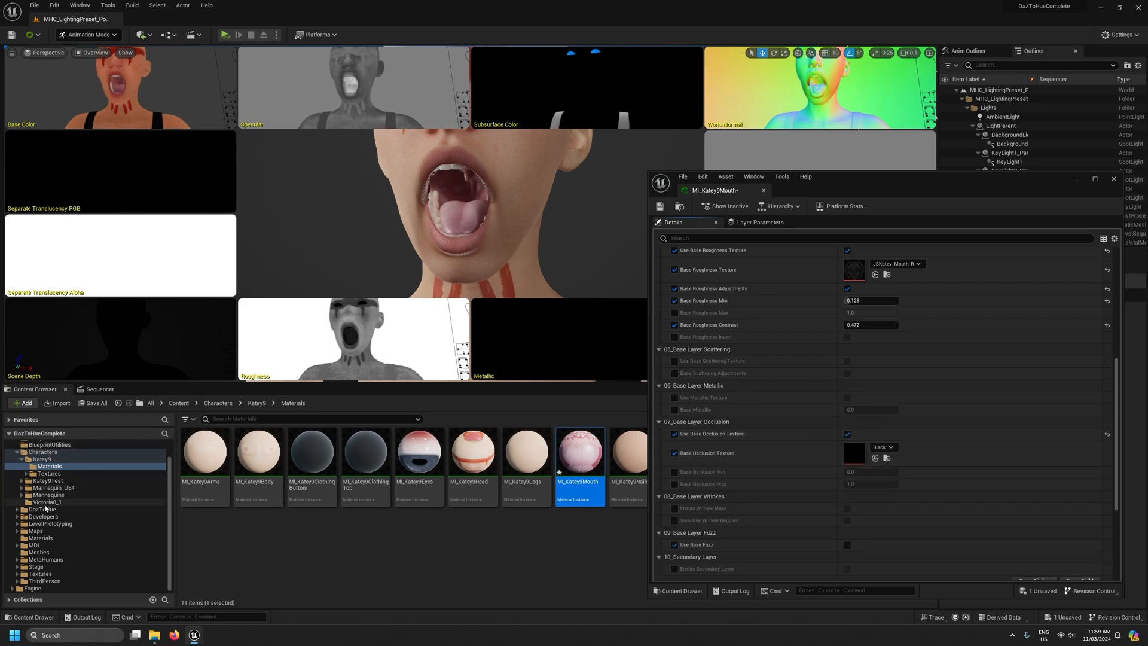
Open the Genesis9 texture folder under DazToHue/Common/Textures in the project content
left_click(16, 509)
left_click(22, 517)
scroll(21, 530, "down", 1)
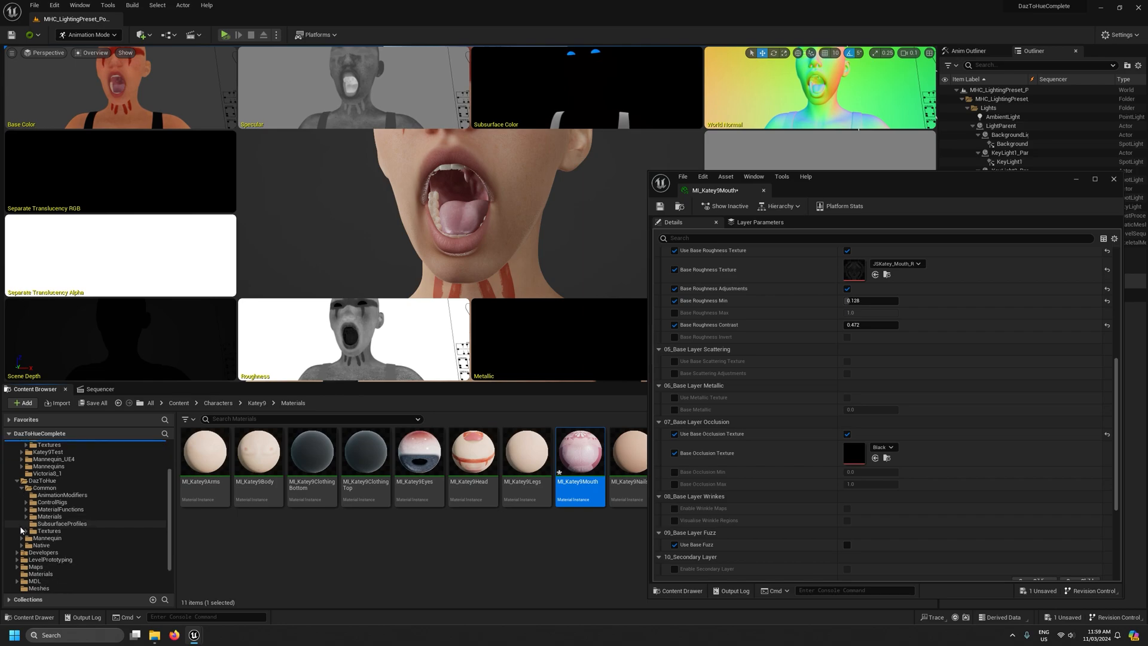
left_click(23, 489)
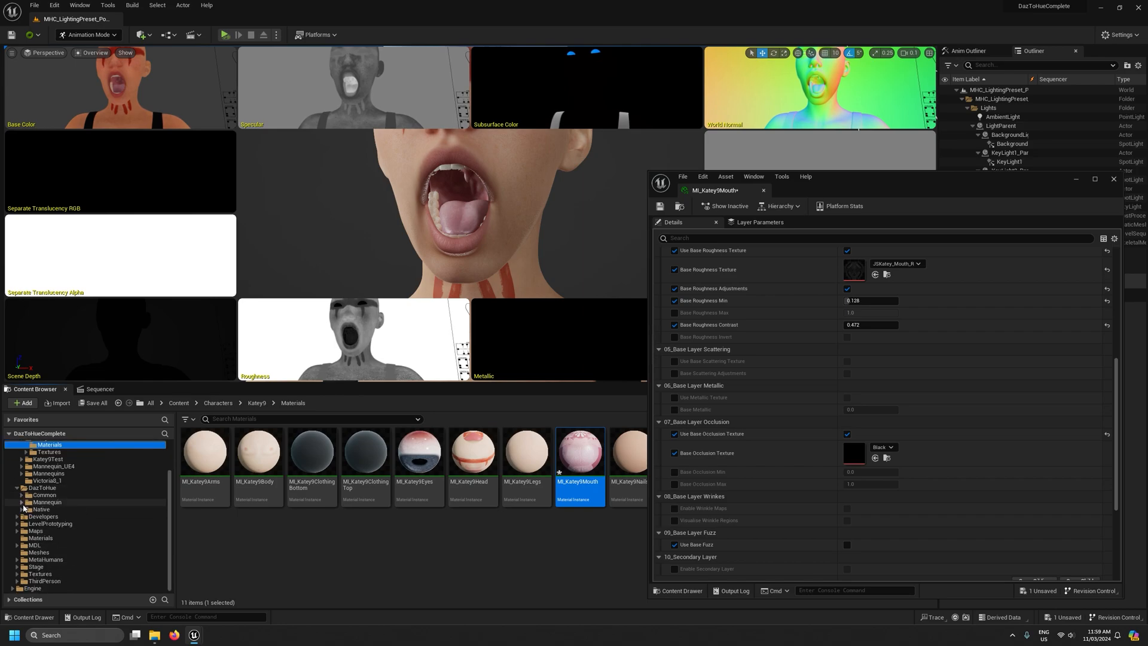
left_click(22, 509)
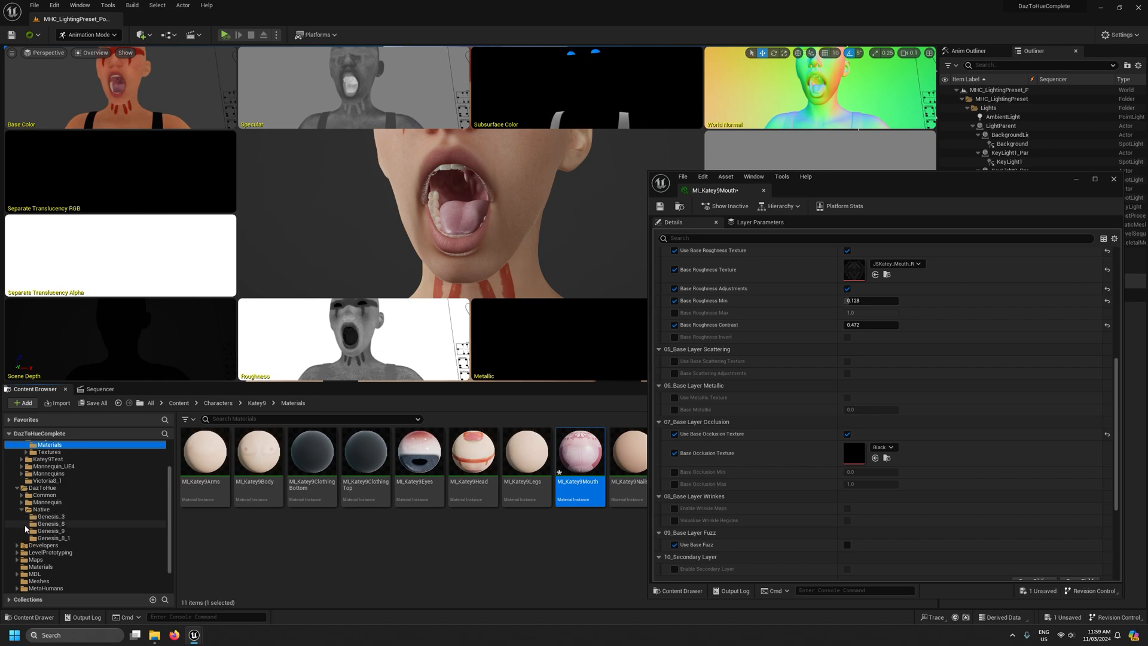
left_click(22, 510)
left_click(22, 495)
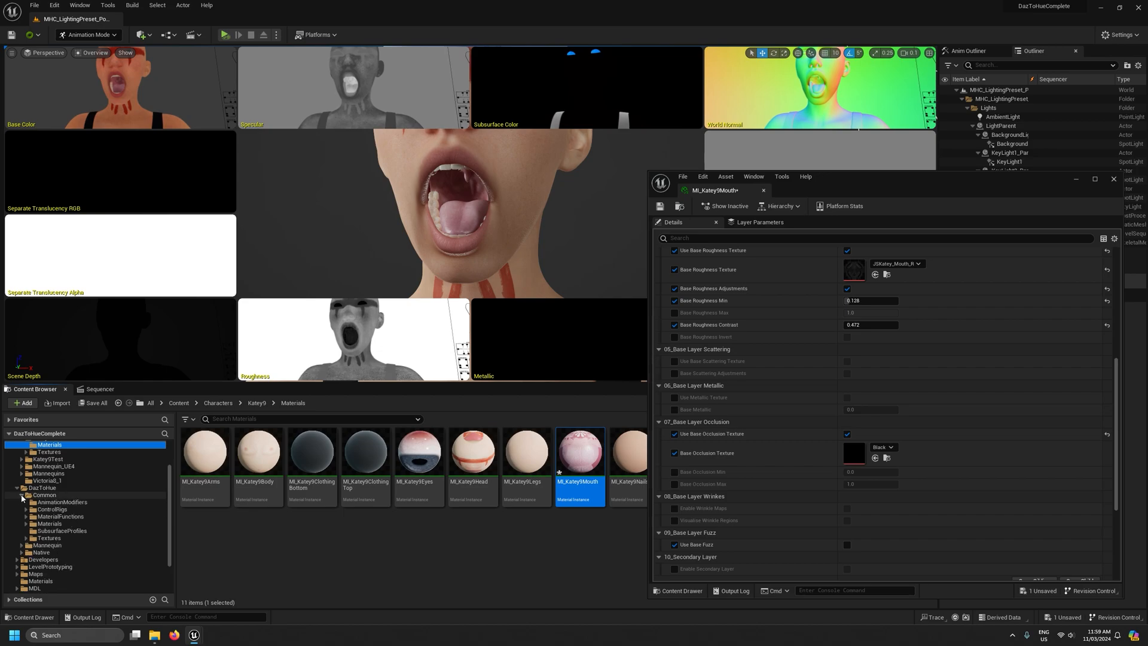
left_click(26, 538)
scroll(36, 538, "down", 2)
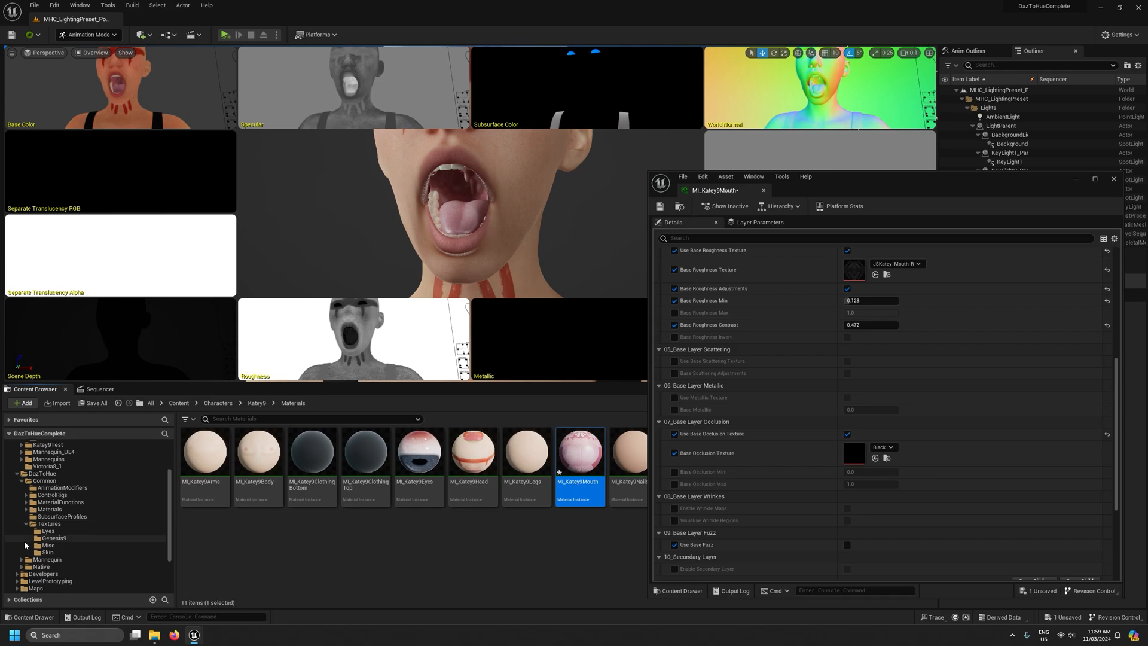
left_click(49, 524)
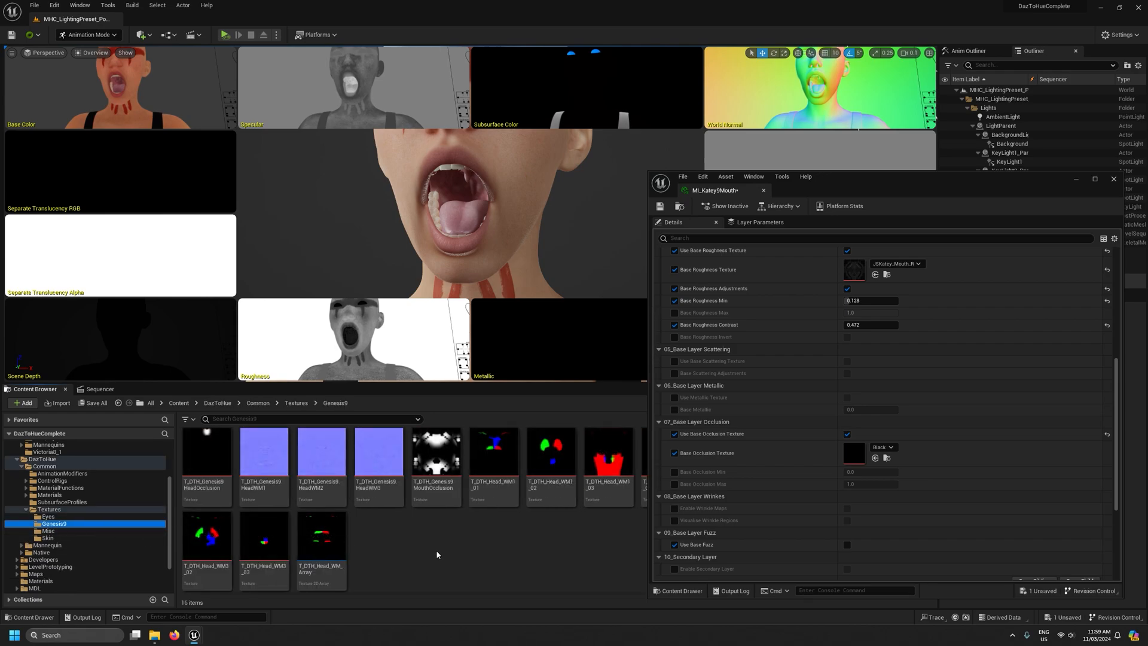
Assign T_DTH_Genesis9MouthOcclusion as the mouth material's Base Occlusion Texture and lower Base Occlusion Max to about 0.69
mouse_move(215, 460)
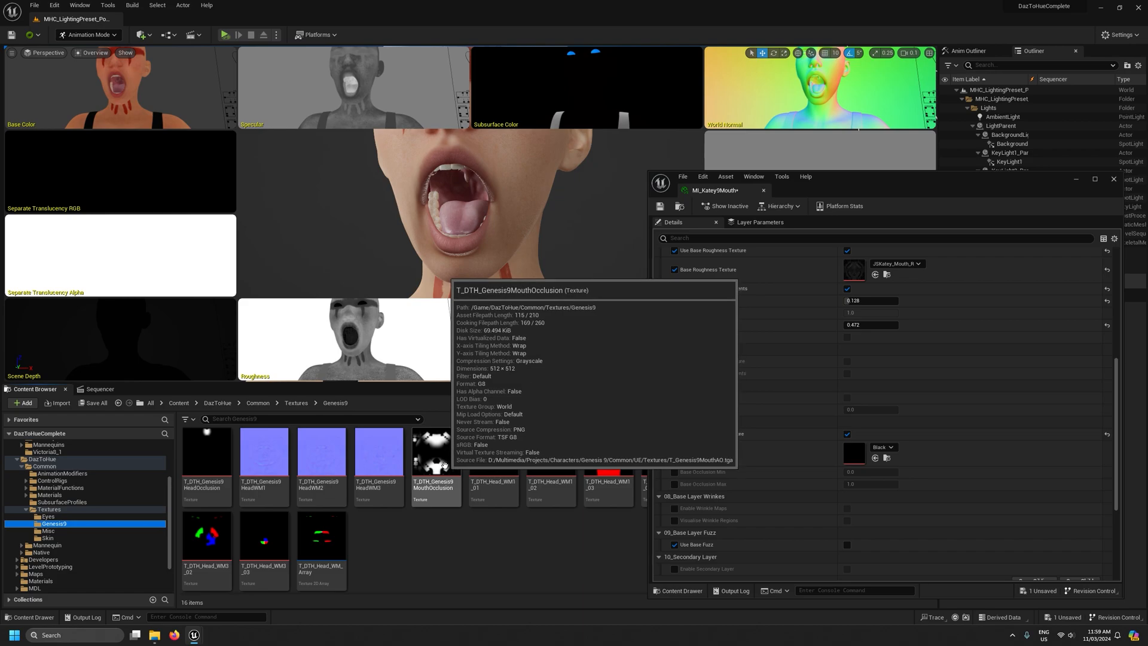
scroll(877, 489, "up", 7)
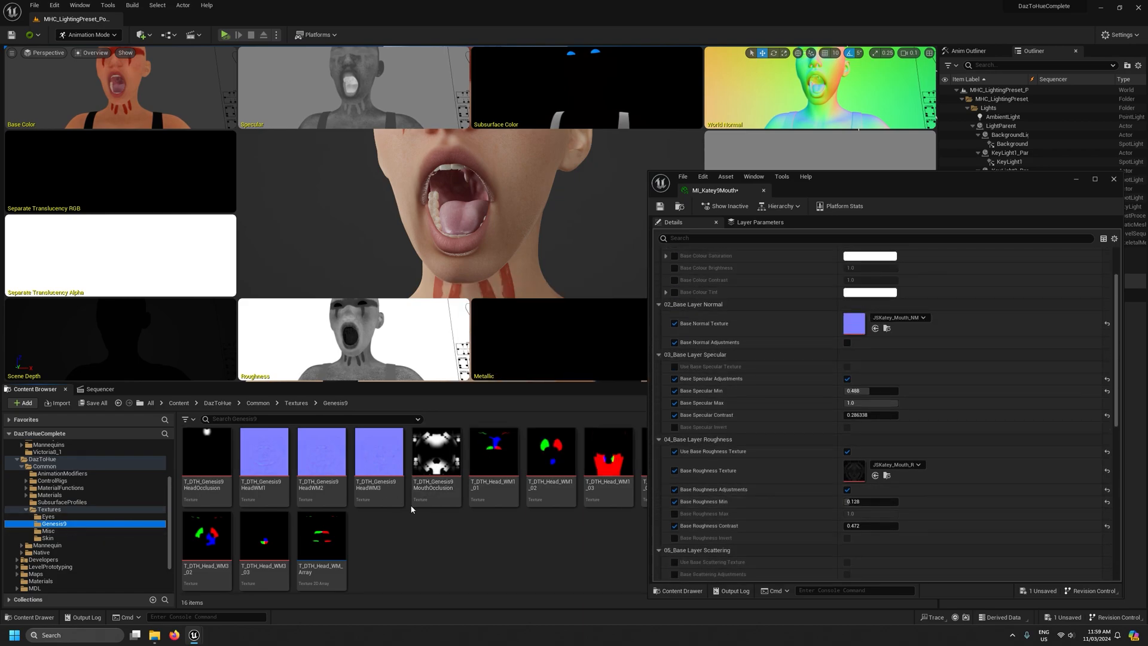
mouse_move(447, 484)
scroll(784, 461, "up", 2)
scroll(783, 460, "down", 6)
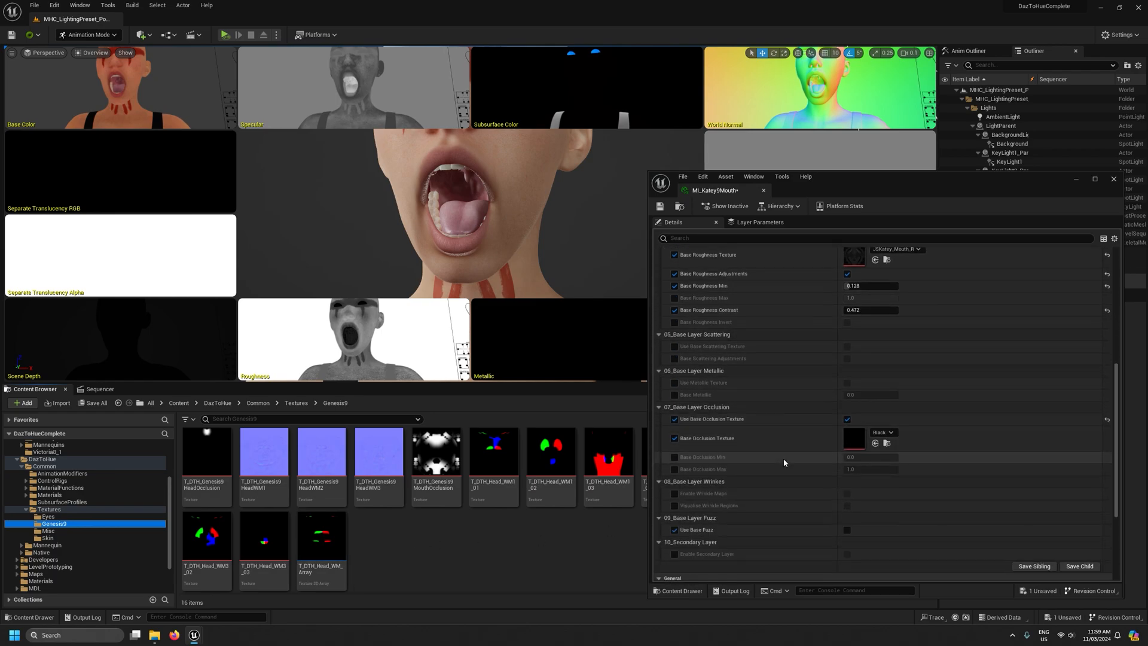
scroll(783, 462, "down", 3)
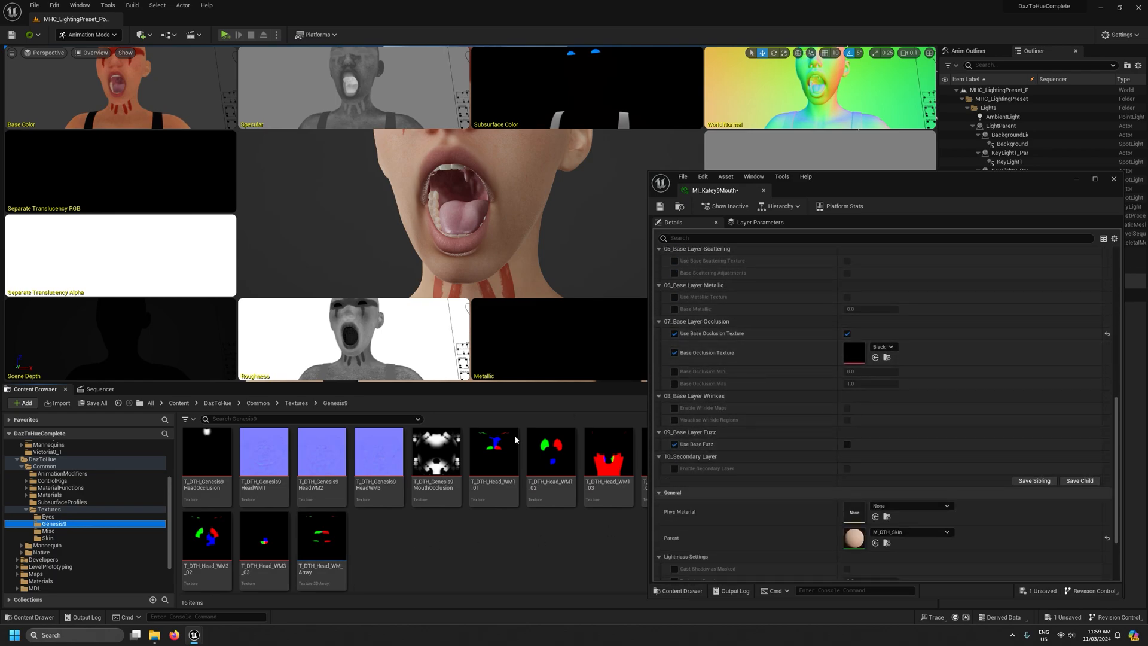
left_click_drag(436, 458, 861, 357)
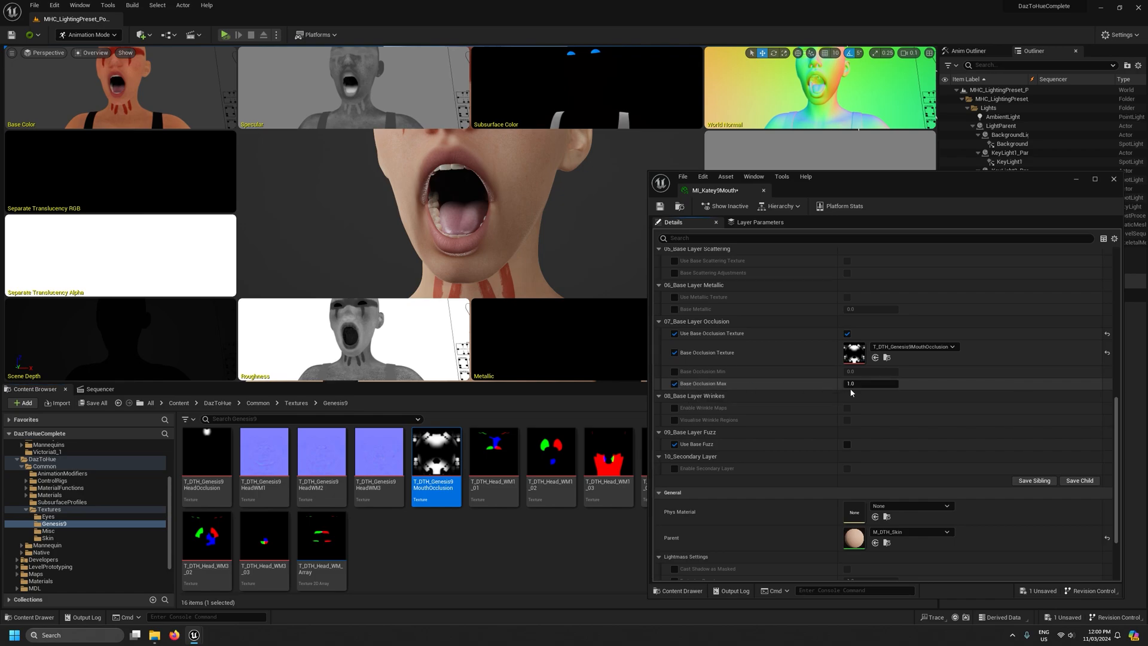
left_click_drag(881, 385, 868, 385)
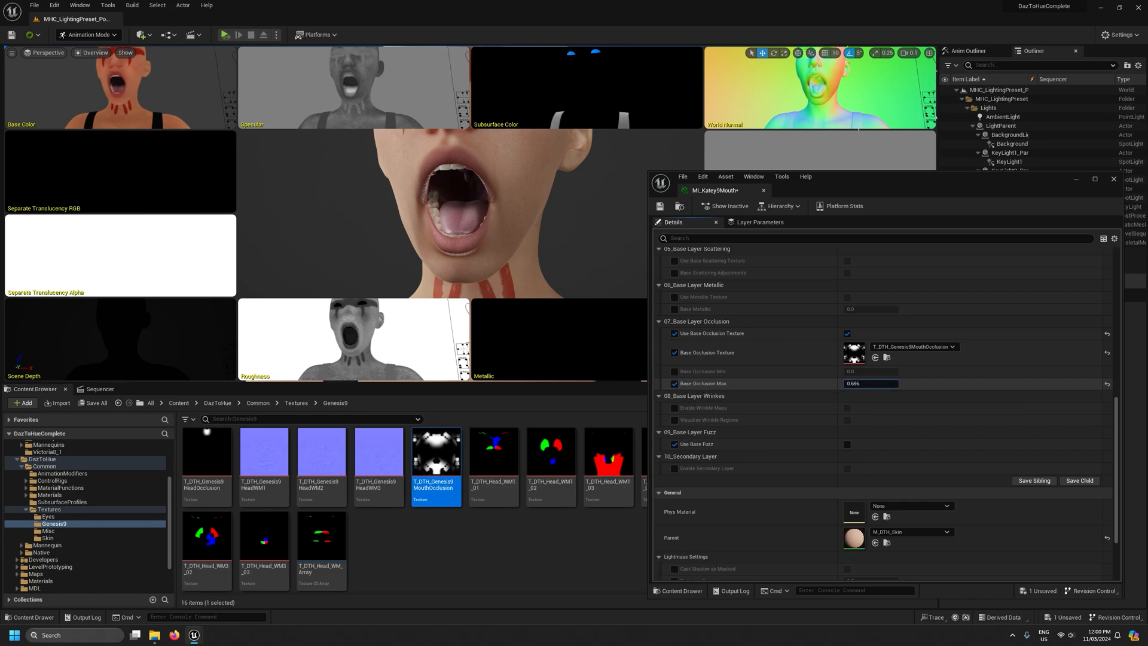
Lower the mouth material's Base Occlusion Max to 0.664 and view the open mouth up close from the side
left_click(886, 384)
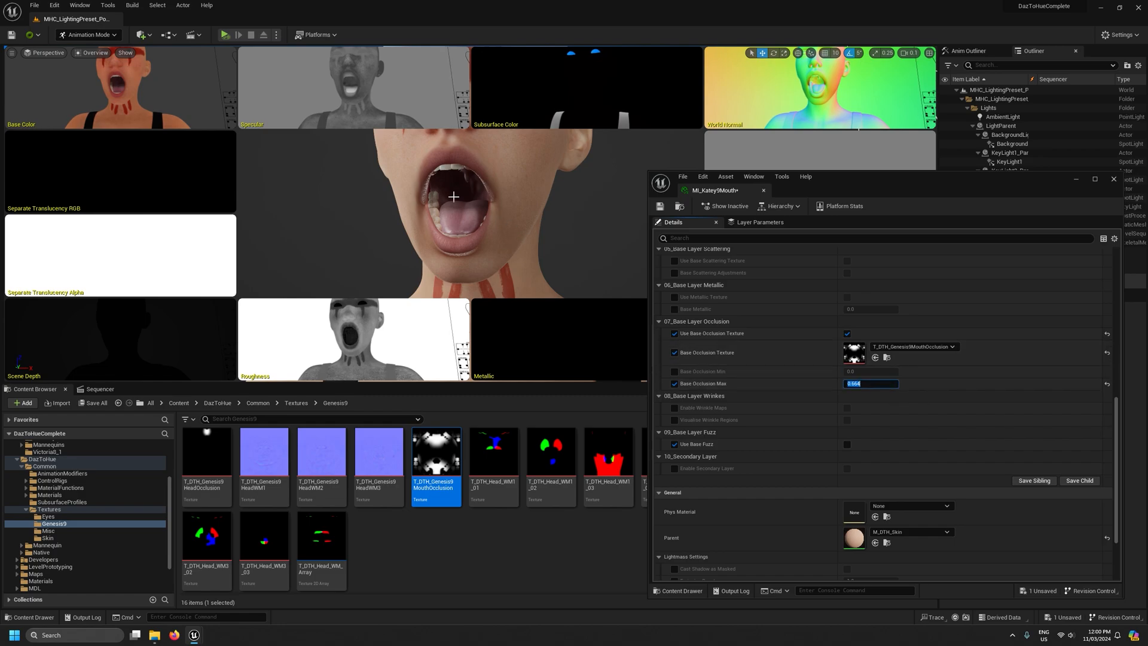
mouse_move(488, 219)
right_mouse_down()
mouse_move(514, 219)
mouse_move(419, 219)
mouse_move(484, 232)
right_mouse_up()
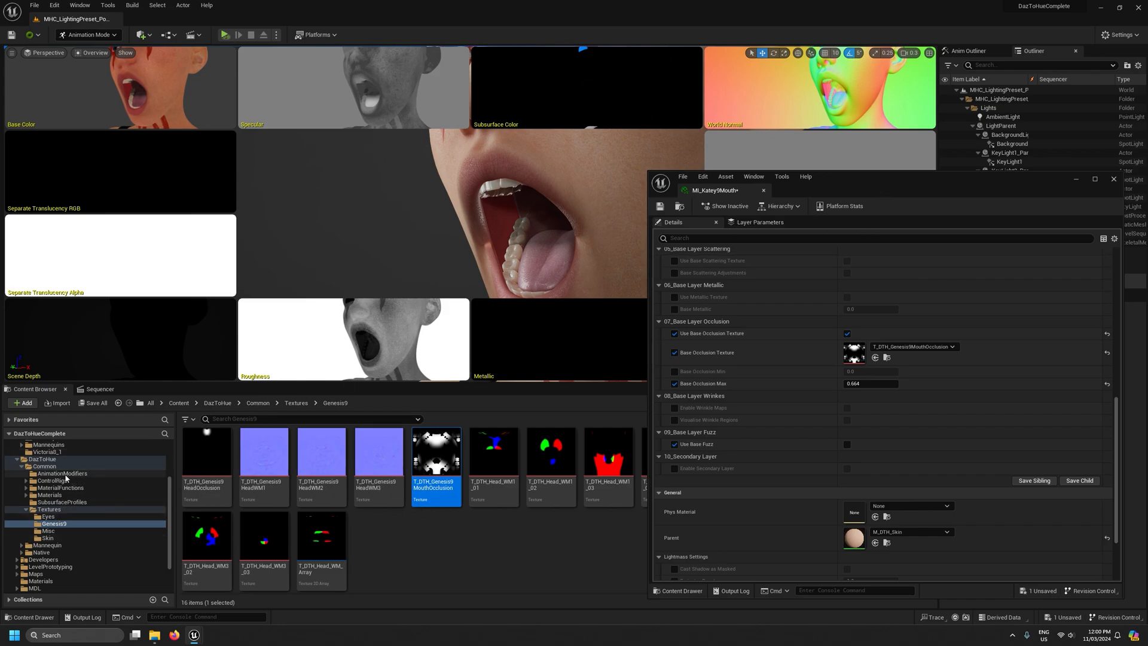
Open MI_Katey9Head from Katey9's Materials folder, enable Use Base Occlusion Texture and make its Base Occlusion Texture editable
scroll(65, 475, "up", 2)
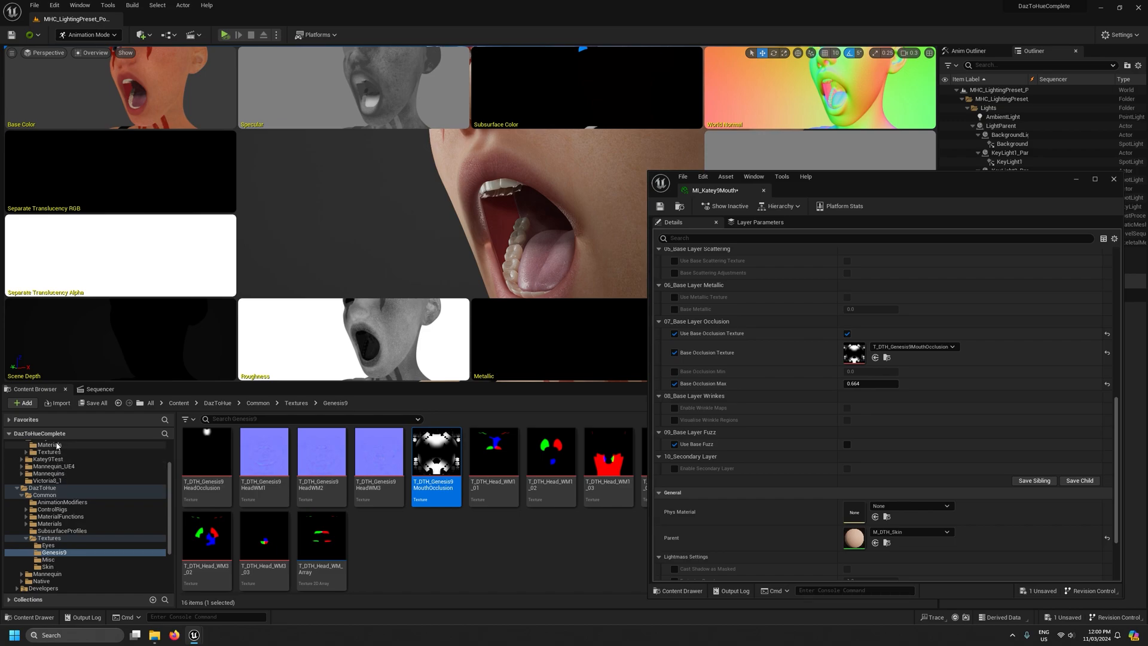
left_click(58, 446)
left_click(477, 456)
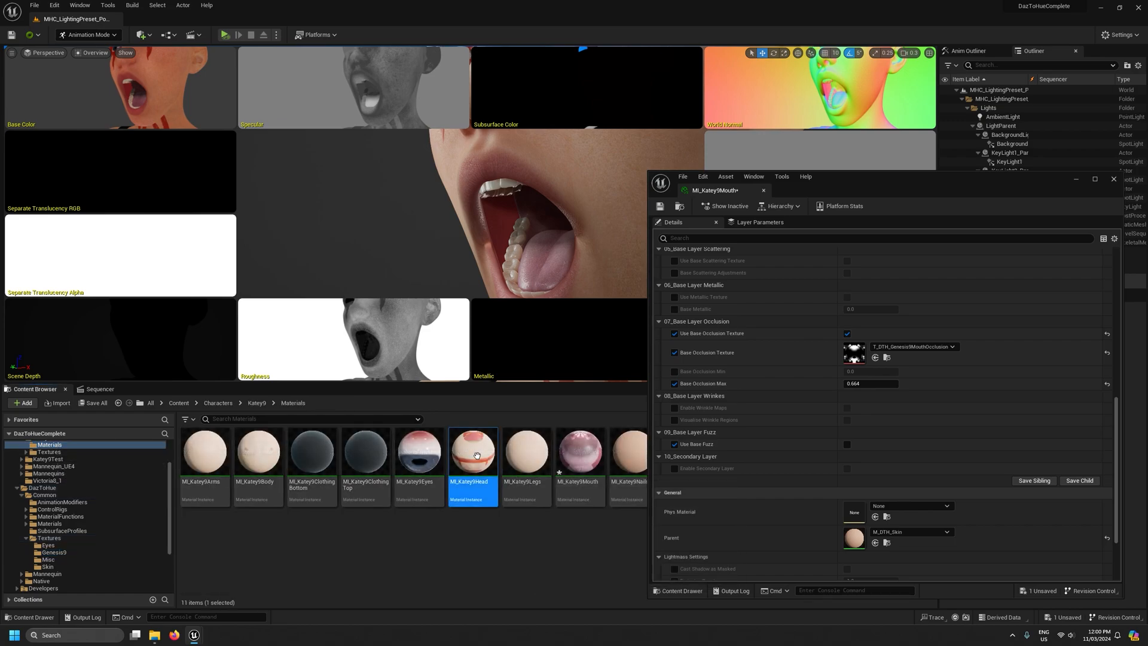
double_click(477, 455)
scroll(805, 412, "down", 5)
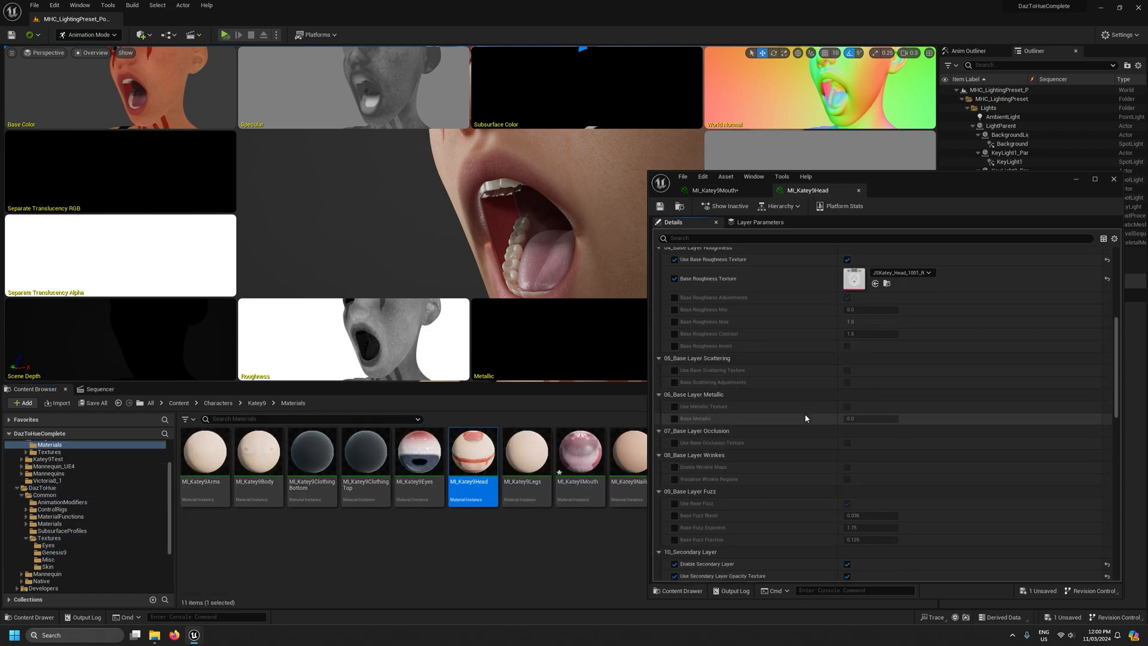
left_click(847, 444)
left_click(674, 463)
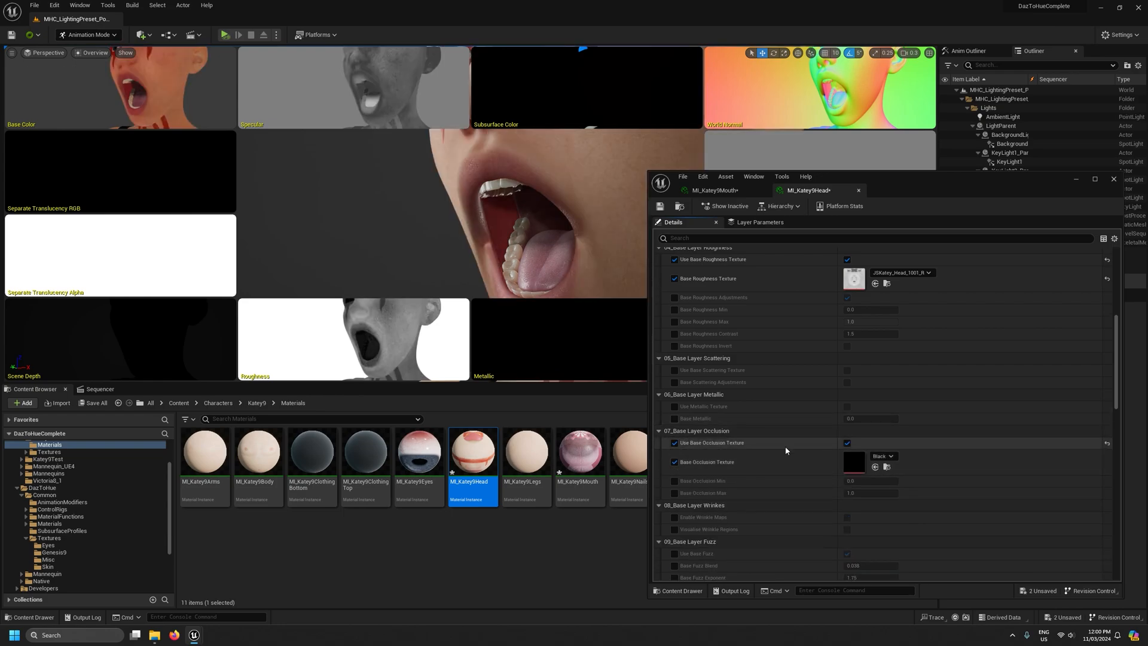
Assign T_DTH_Genesis9HeadOcclusion from the Genesis9 textures as the head's Base Occlusion Texture, then save the material and close its editor
scroll(66, 527, "down", 2)
left_click(54, 523)
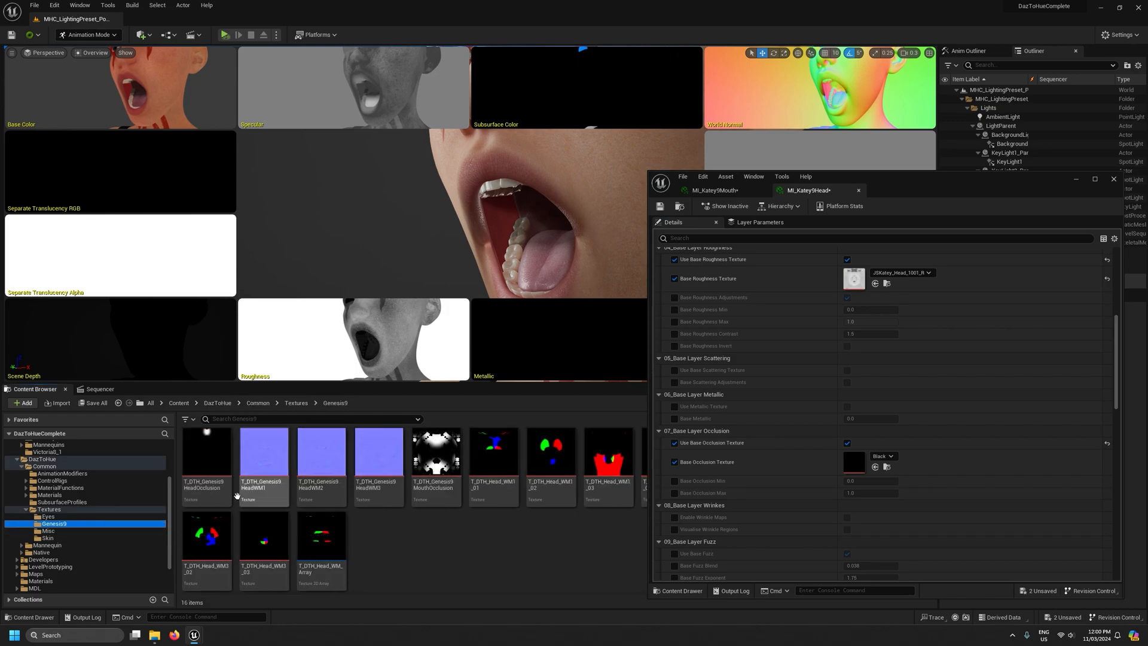
left_click_drag(205, 472, 854, 462)
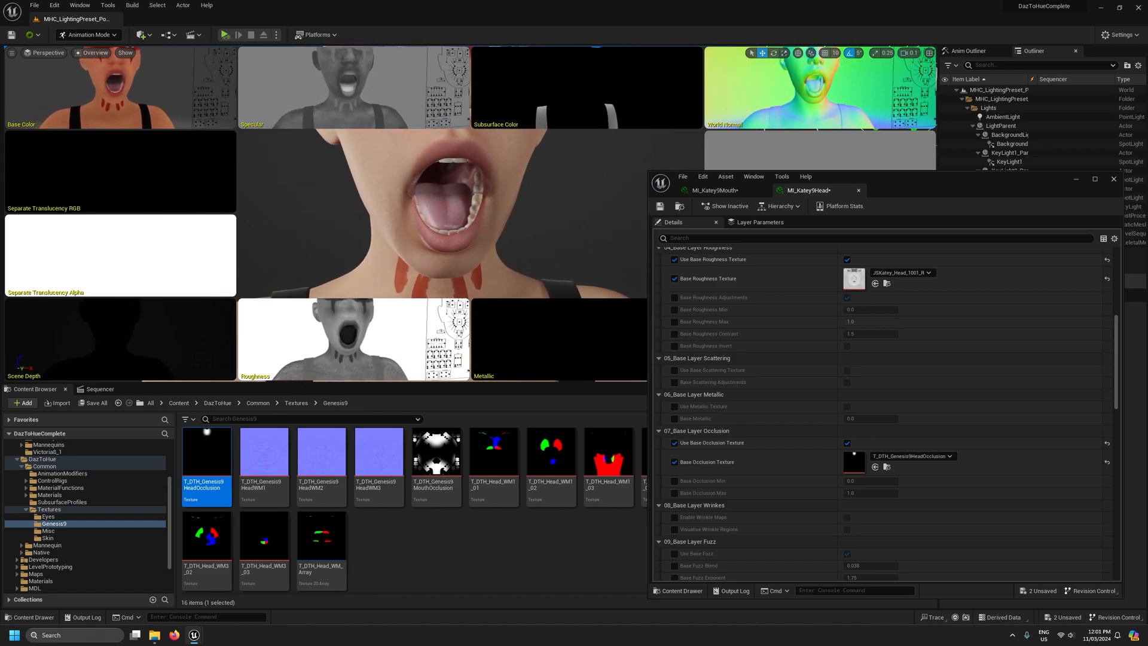
left_click(660, 207)
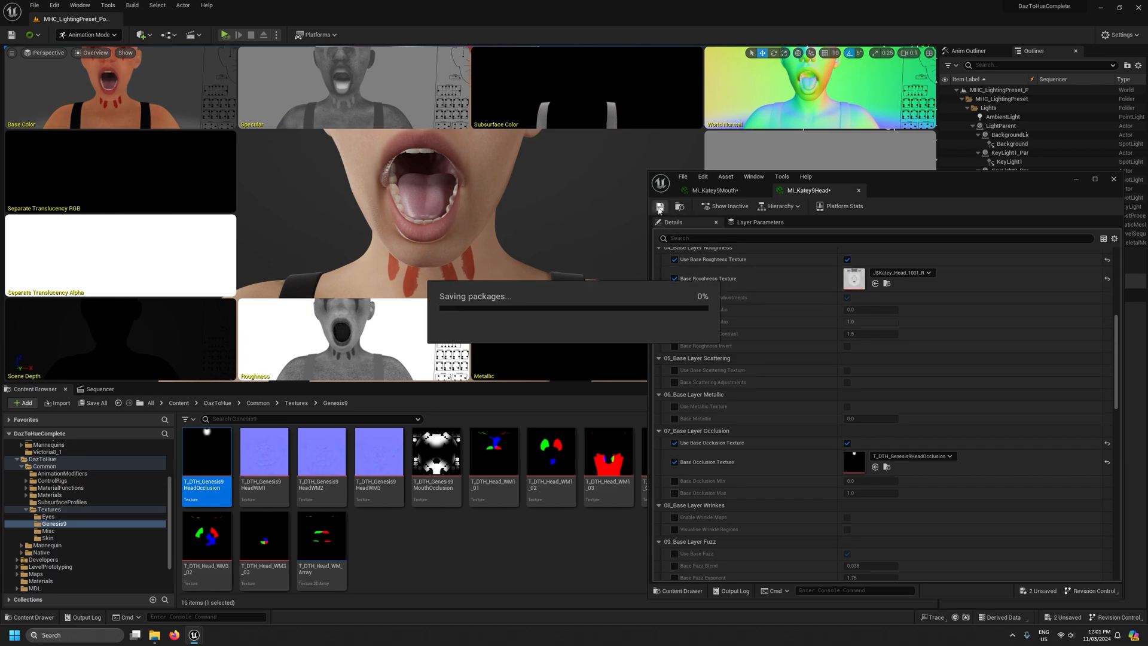
left_click(1114, 180)
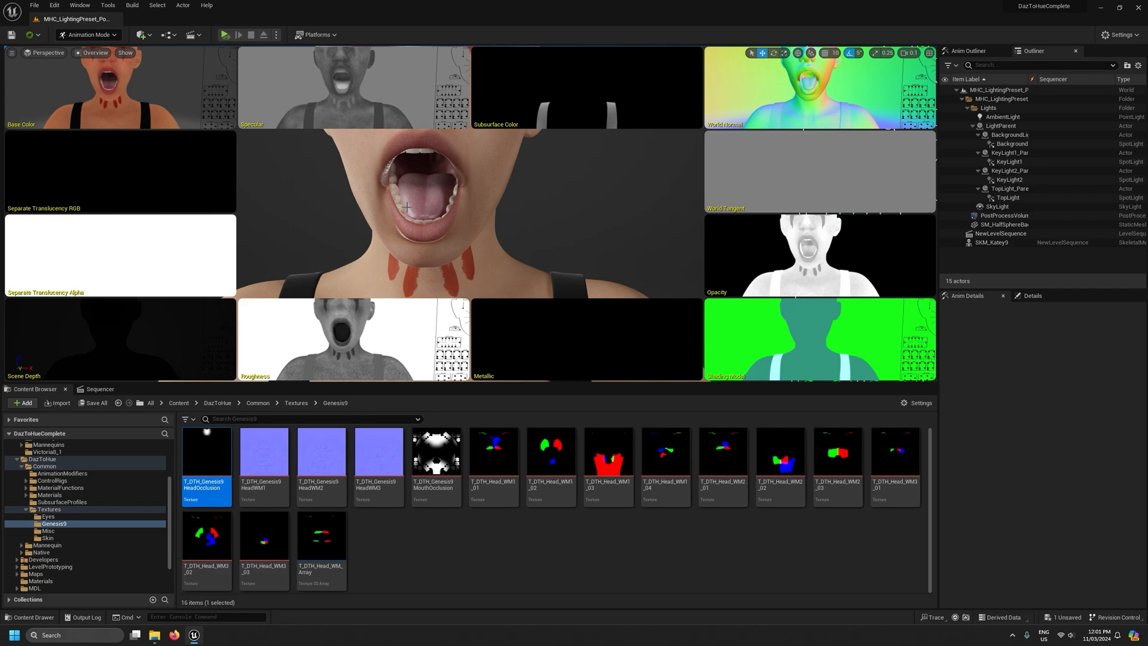
Return the viewport to Lit shading and bring the character's hand and fingernails into view
left_click(89, 52)
left_click(96, 75)
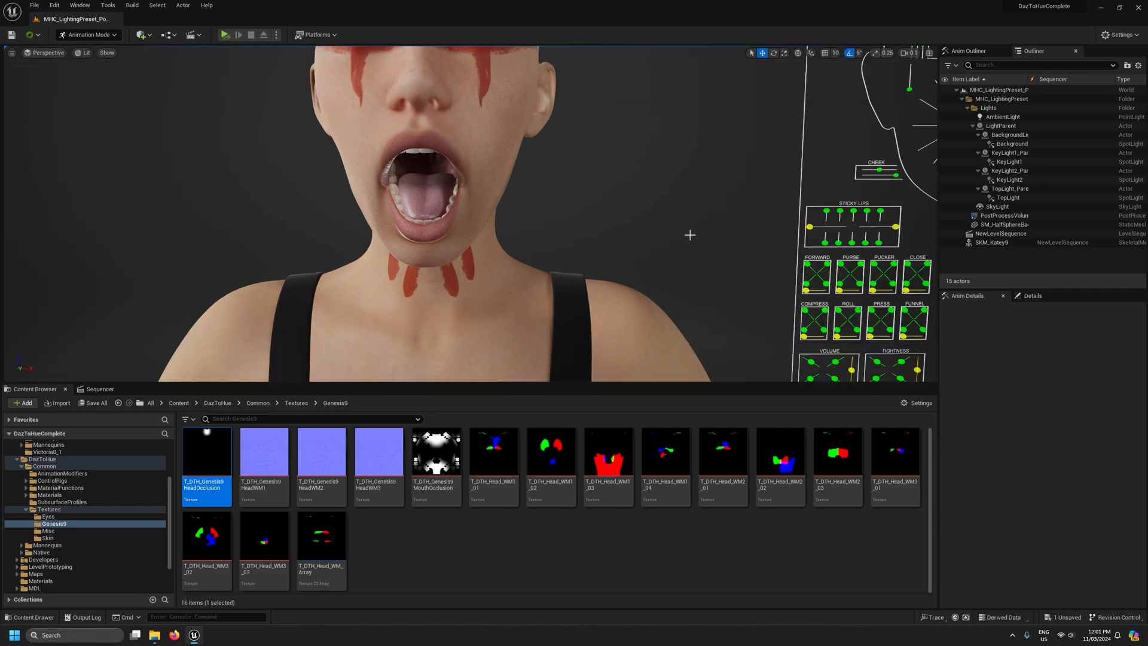
scroll(684, 240, "up", 3)
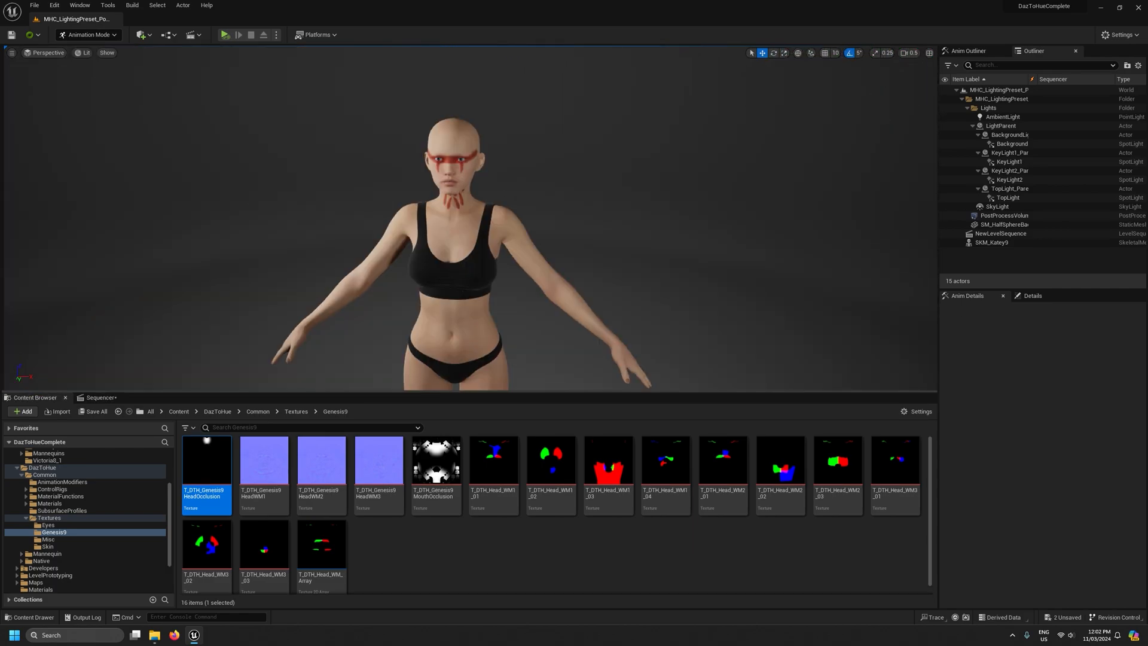
right_click_drag(471, 218, 482, 330)
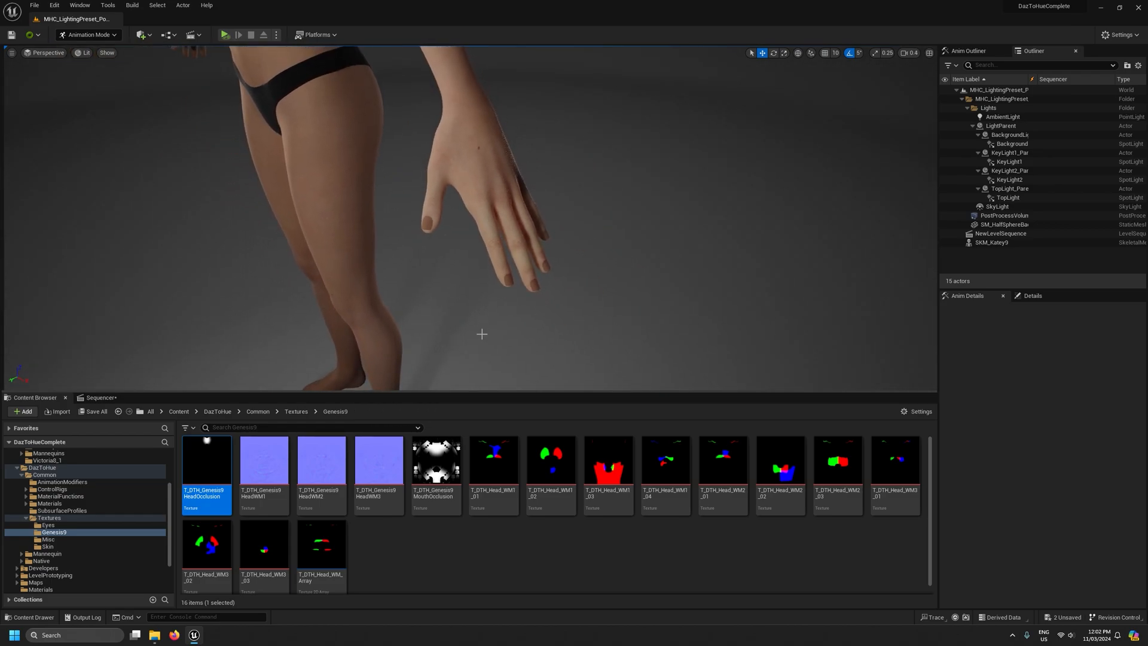
Open the MI_Katey9Nails material instance from the Characters/Katey9/Materials folder
scroll(93, 491, "up", 4)
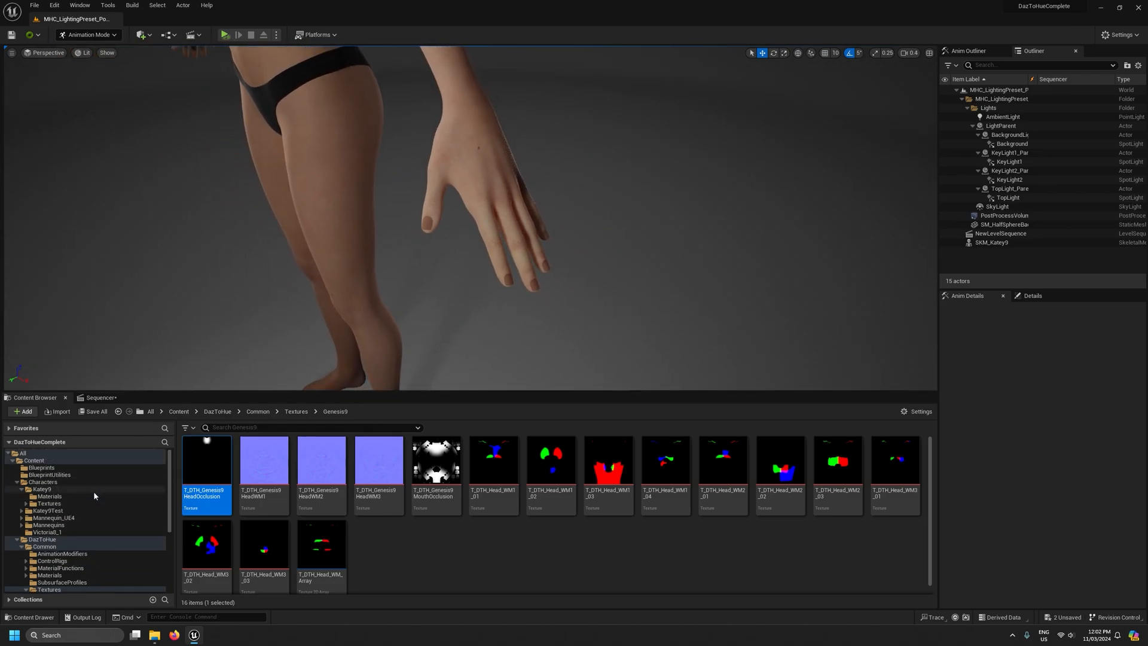
left_click(51, 497)
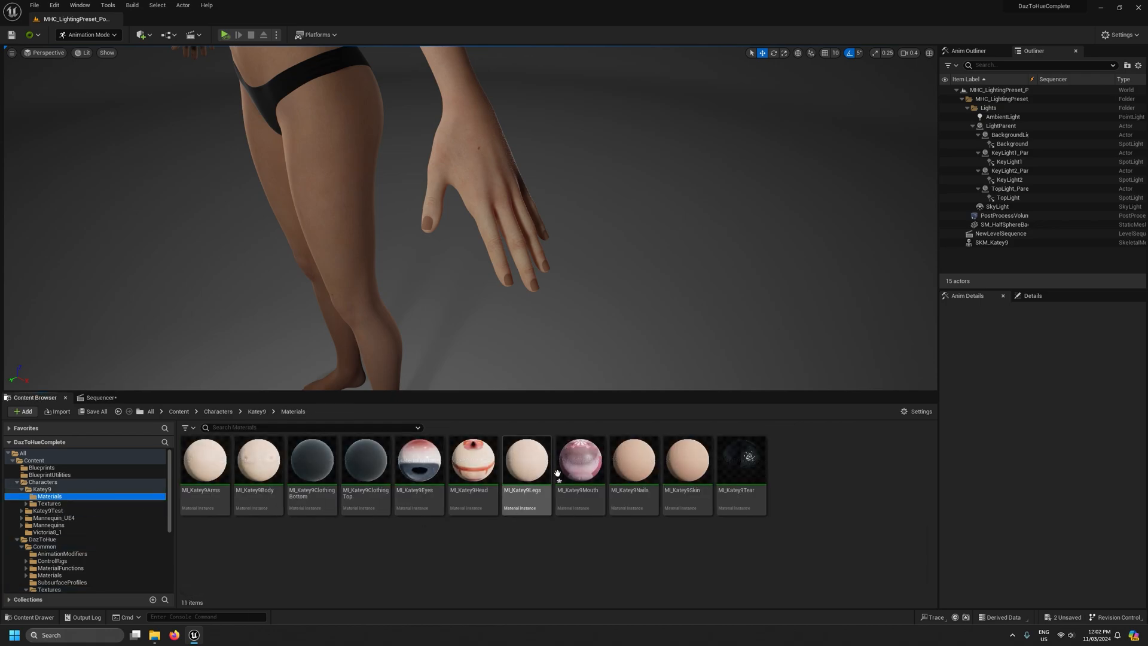
left_click(628, 467)
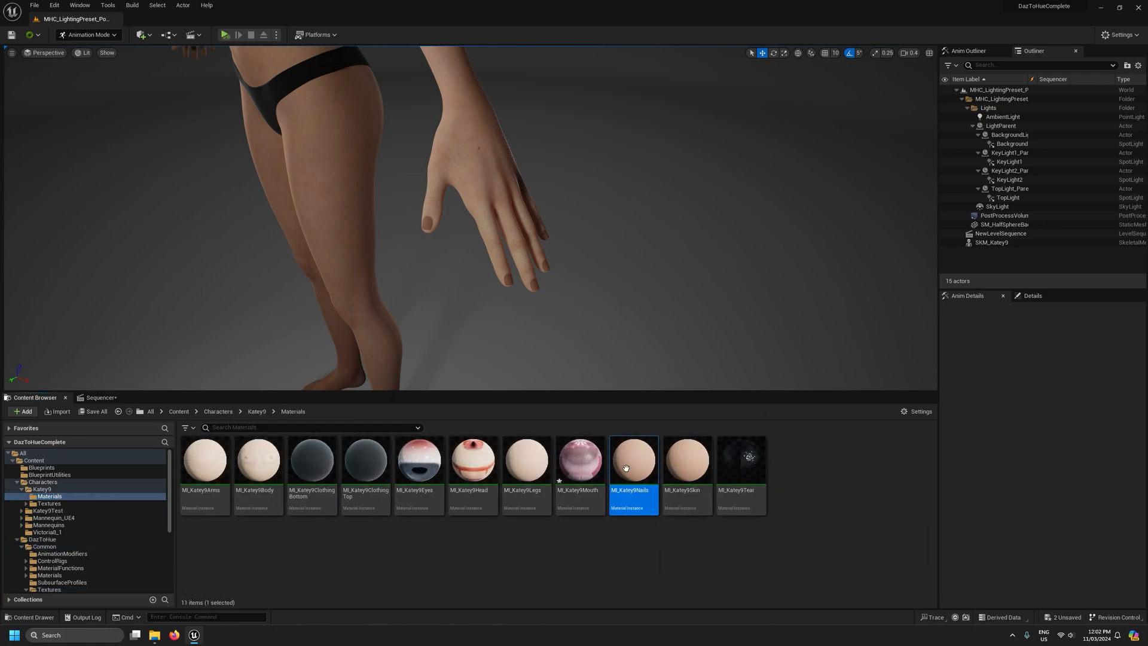
double_click(627, 468)
Reset the nail material's Base Roughness Adjustments, Base Specular Adjustments and Use Base Fuzz to their defaults
scroll(972, 326, "down", 5)
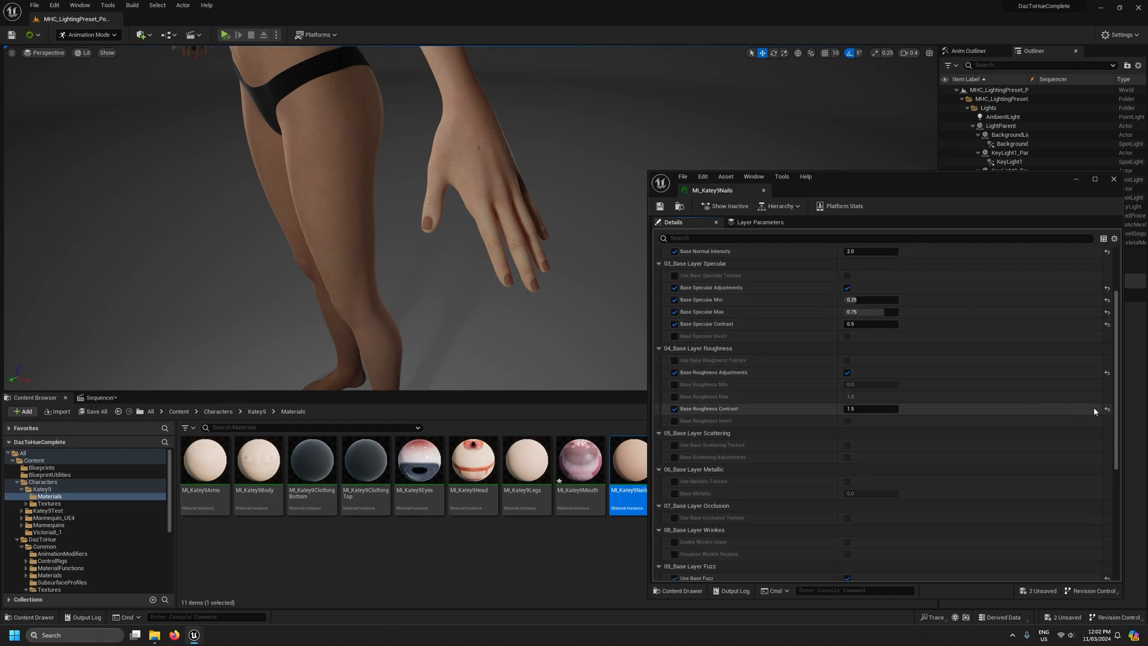
left_click(1106, 372)
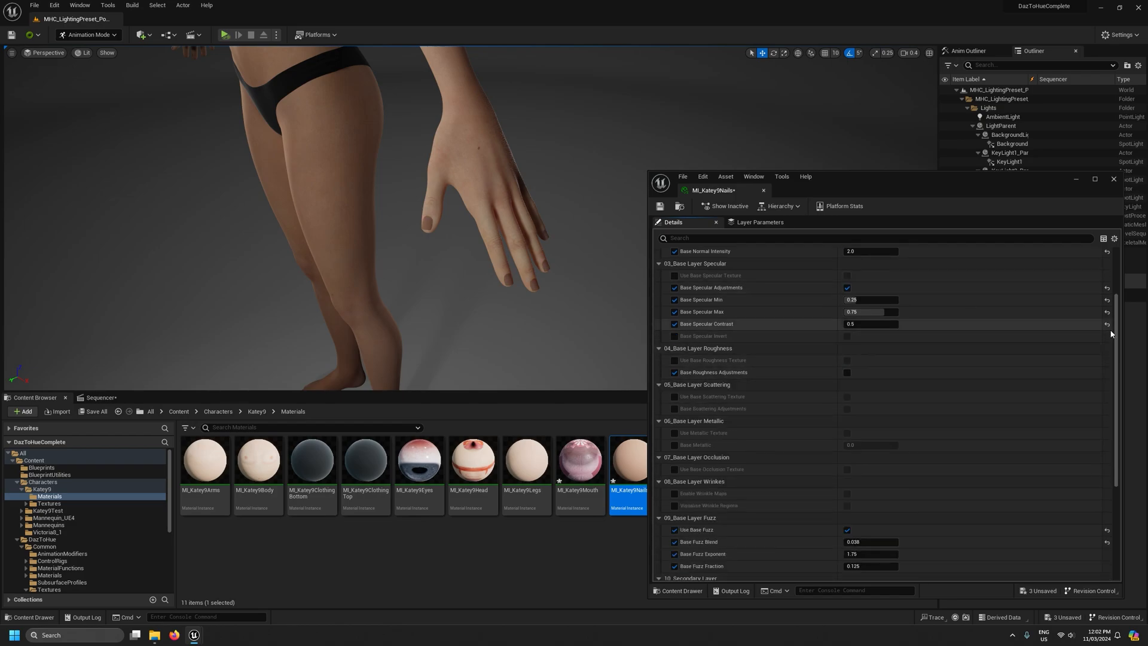
left_click(1107, 287)
left_click(1107, 481)
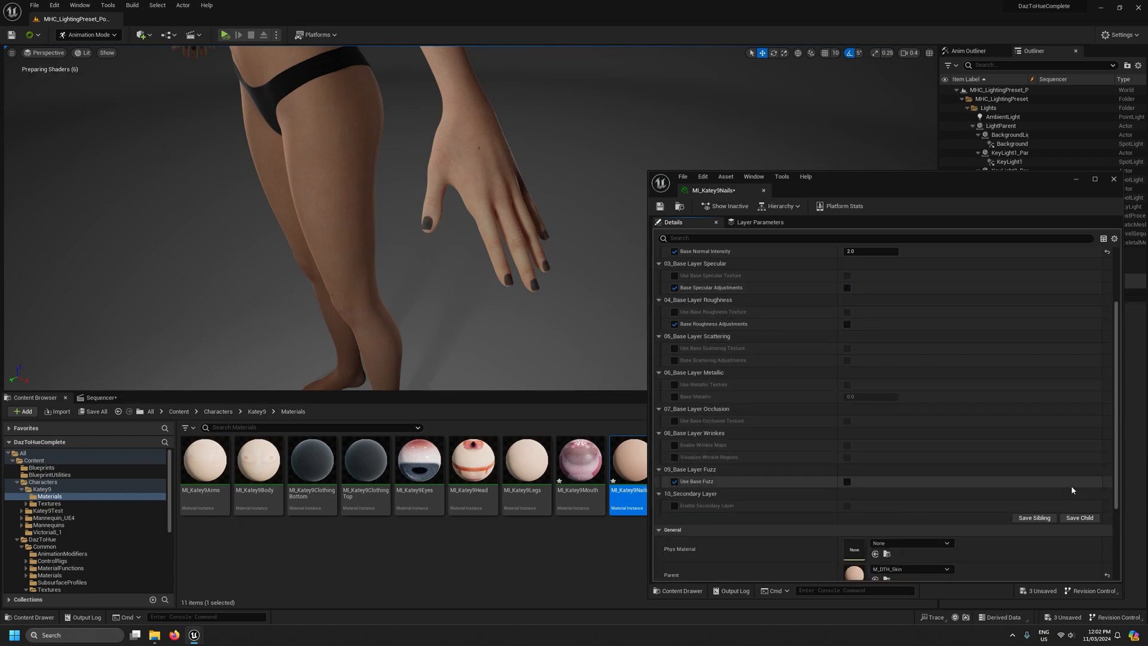
Enable Use Base Colour Texture for the nails, assign JSKatey_Nails_D from Katey9's Textures folder, and move the editor clear of the textures
scroll(1070, 487, "up", 5)
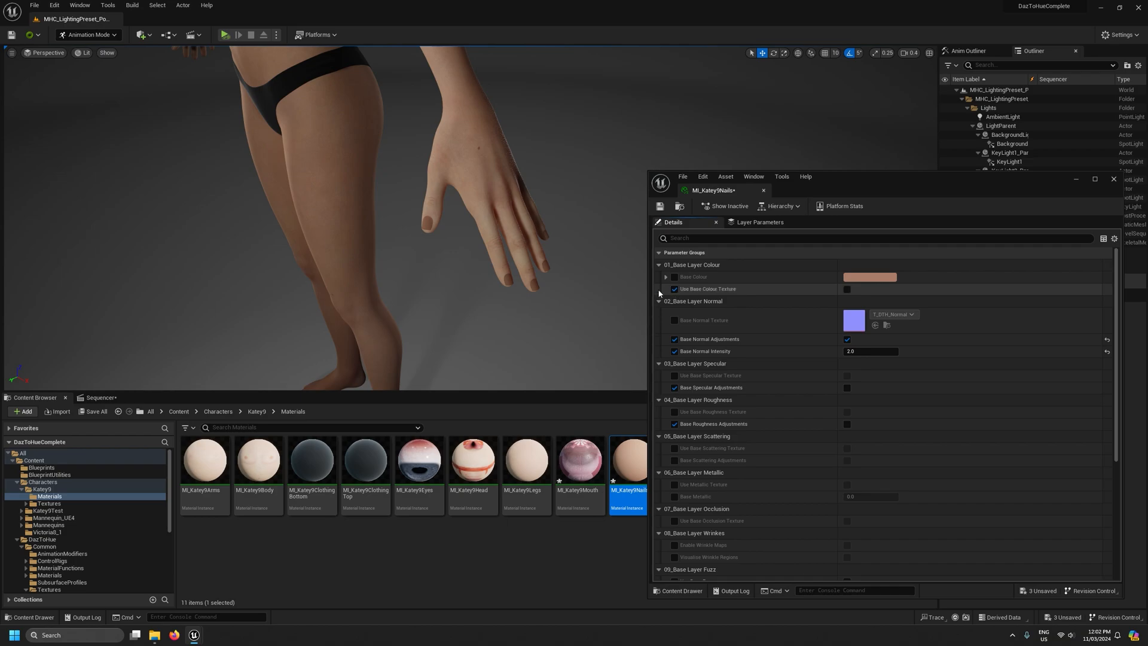
left_click(847, 289)
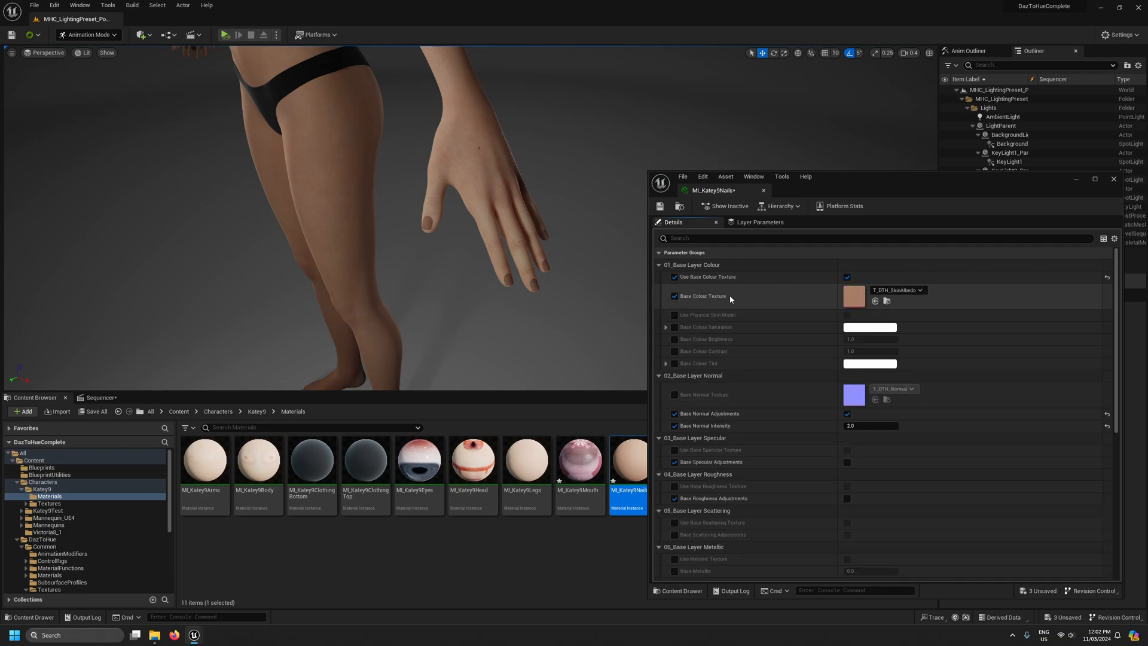
left_click(48, 503)
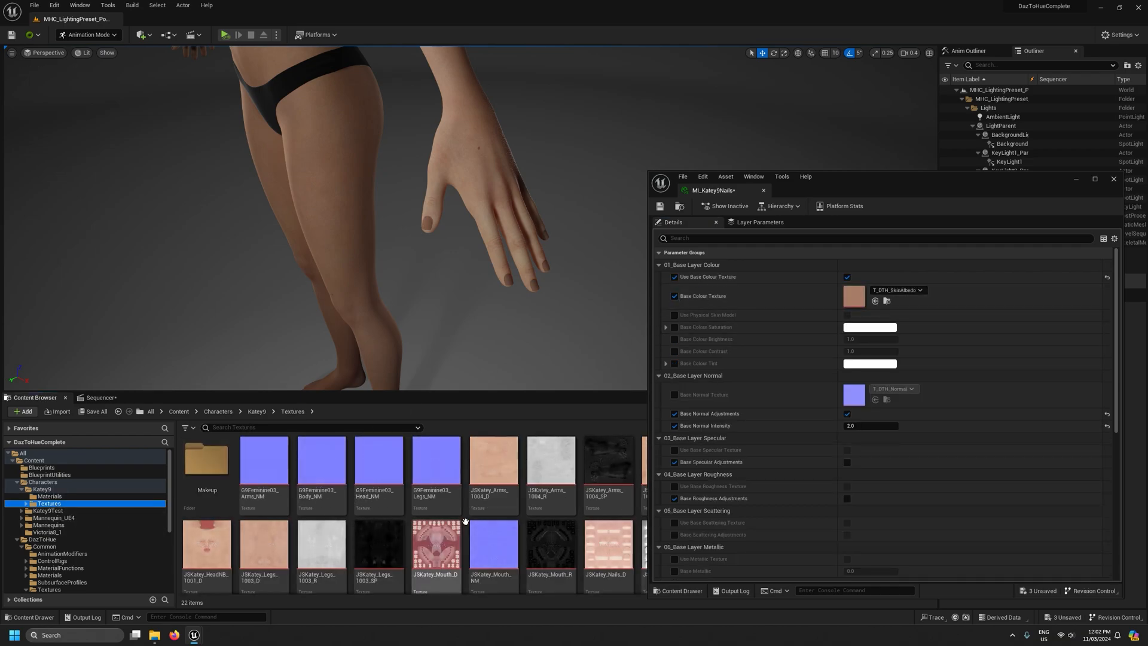
left_click_drag(600, 540, 854, 298)
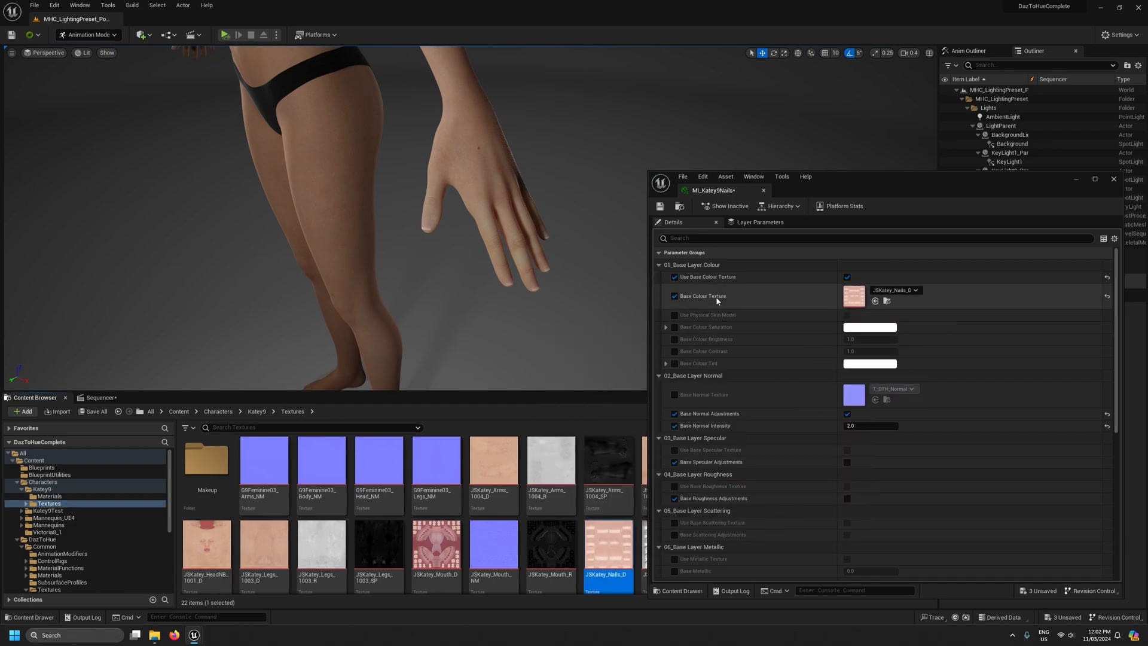
left_click_drag(856, 180, 896, 107)
Enable Use Base Roughness Texture for the nails, assign JSKatey_Nails_S as the Base Roughness Texture, and check the hand
scroll(809, 417, "down", 2)
left_click(713, 368)
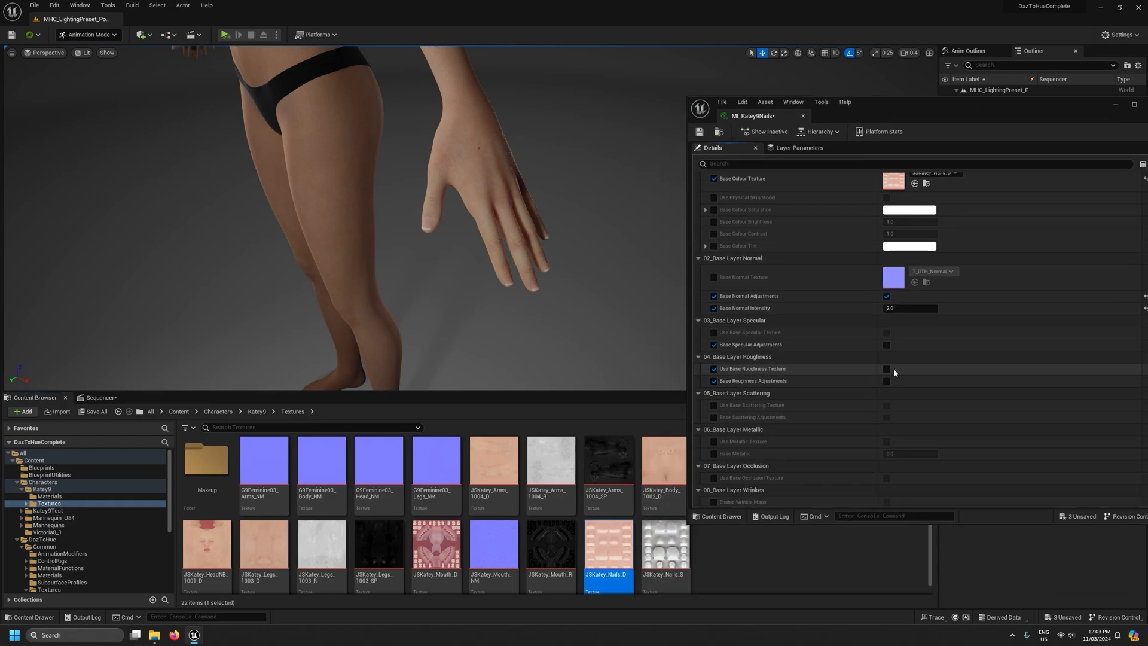
left_click(886, 369)
left_click(714, 388)
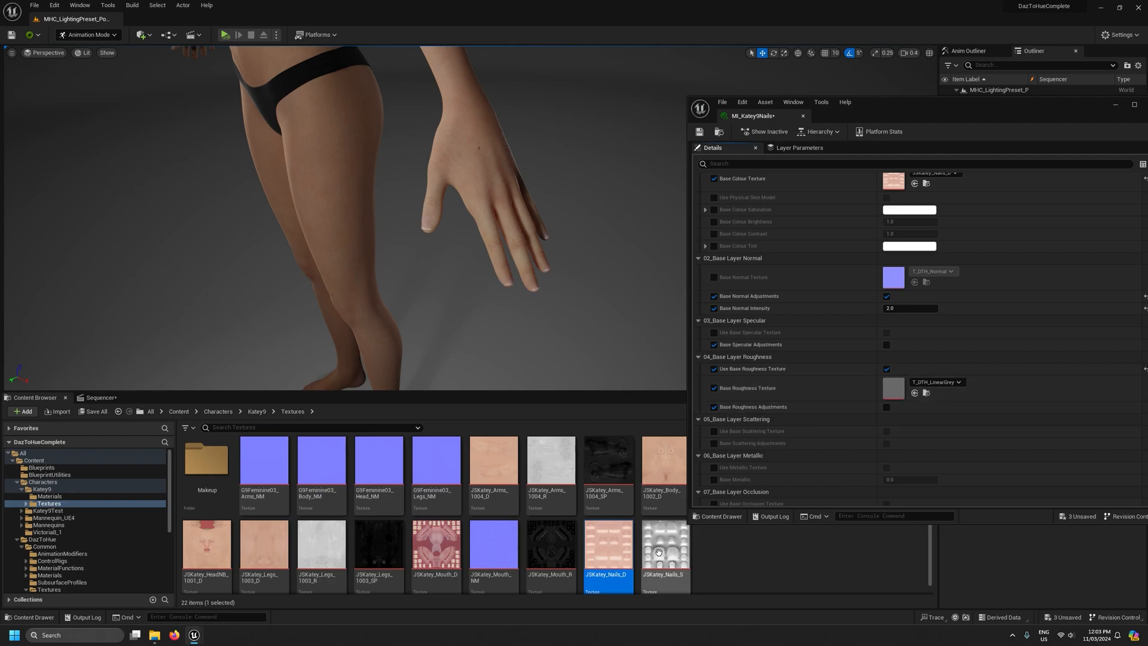
left_click_drag(660, 555, 891, 386)
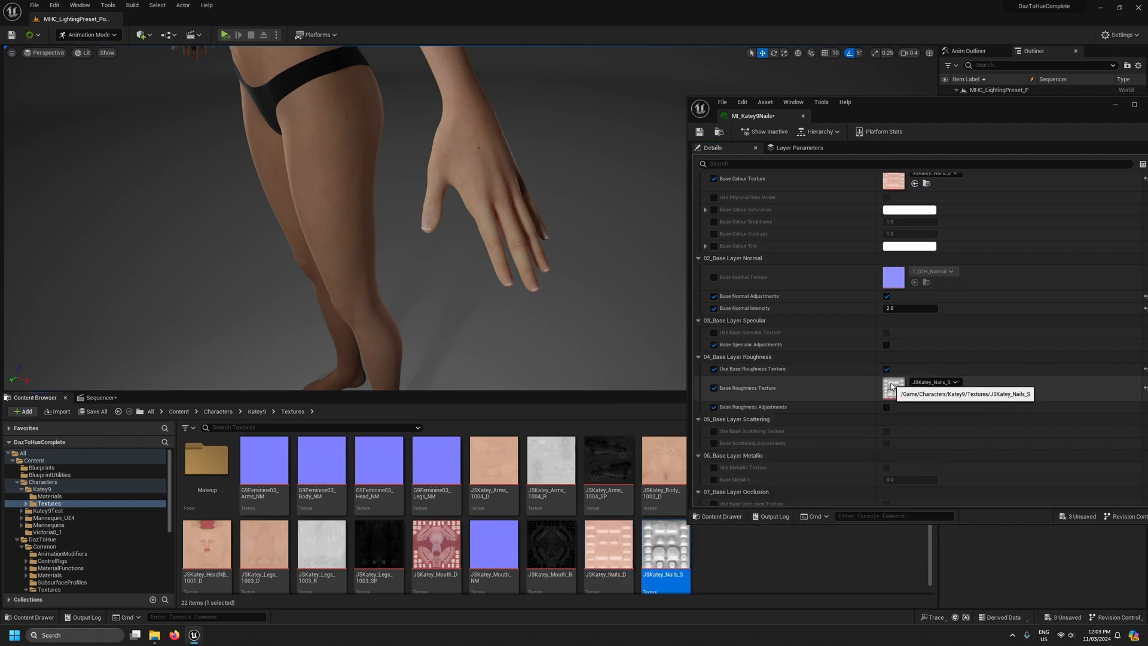
right_click_drag(577, 322, 568, 293)
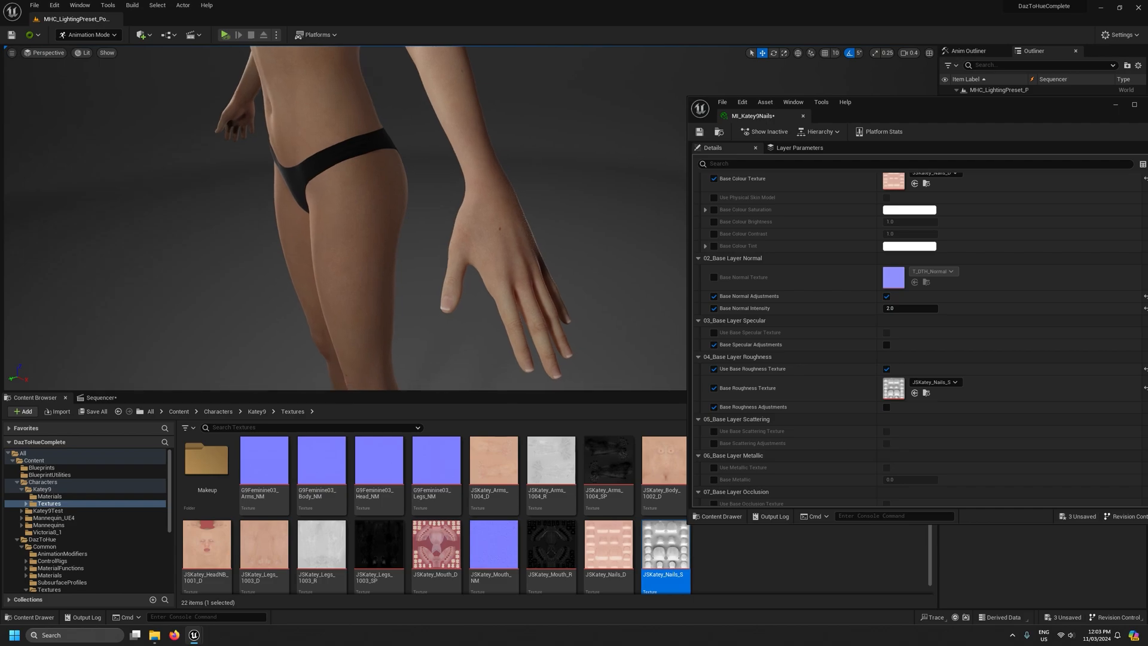
scroll(769, 368, "down", 2)
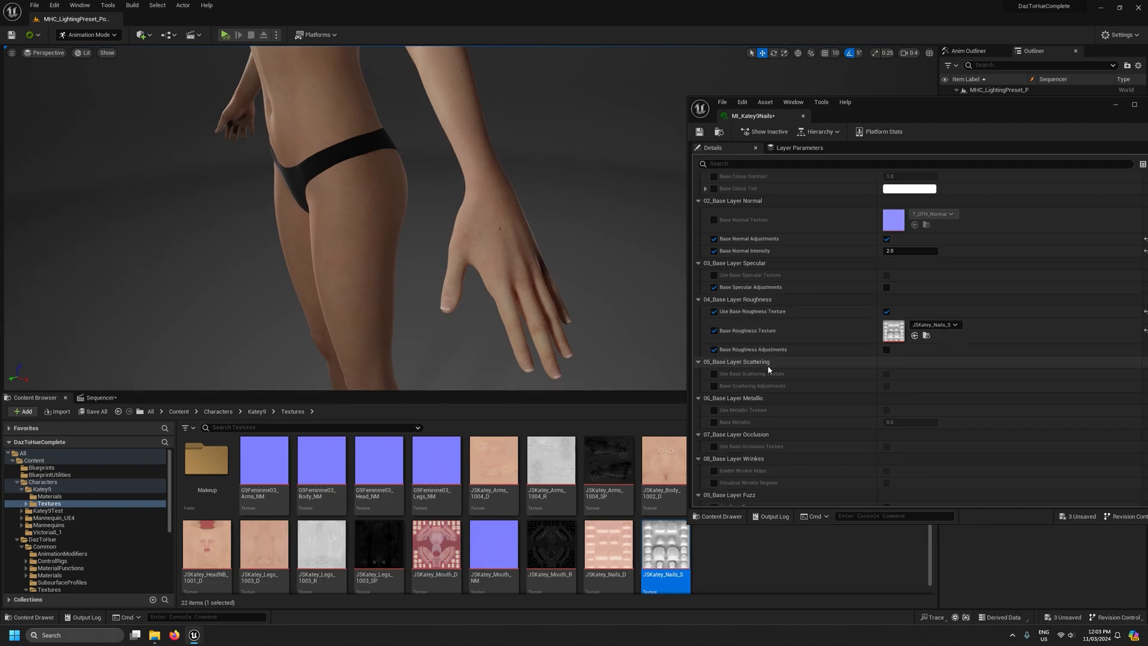
Switch the viewport to the buffer visualization Overview and examine the hand and fingernails up close
left_click(60, 53)
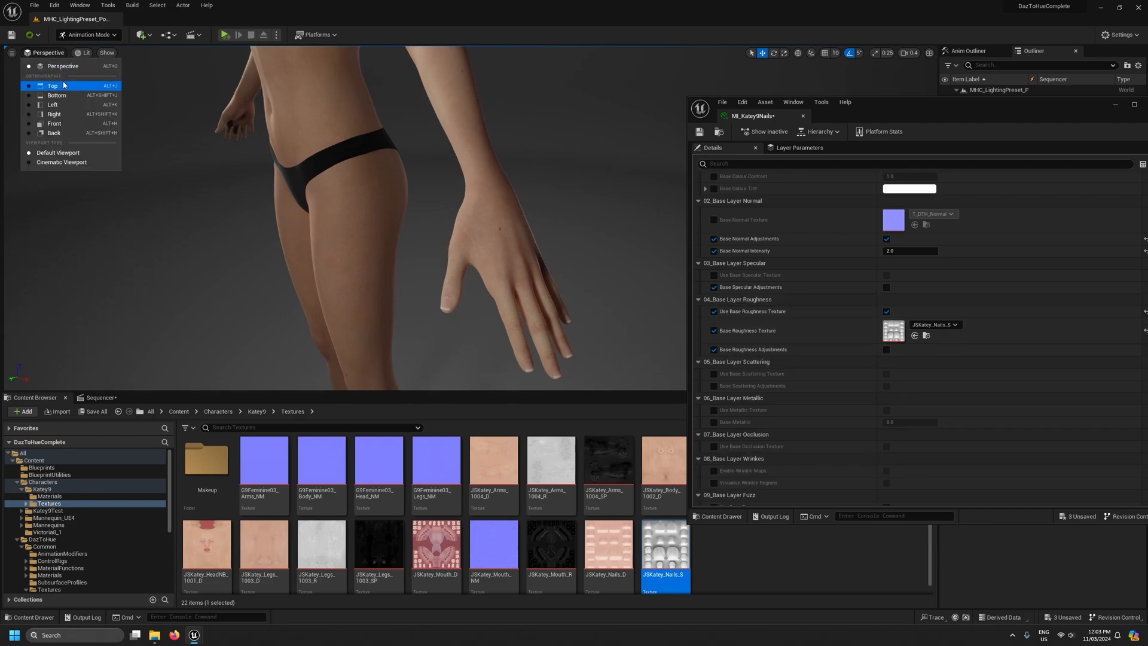
left_click(80, 53)
mouse_move(116, 164)
mouse_move(120, 189)
left_click(220, 210)
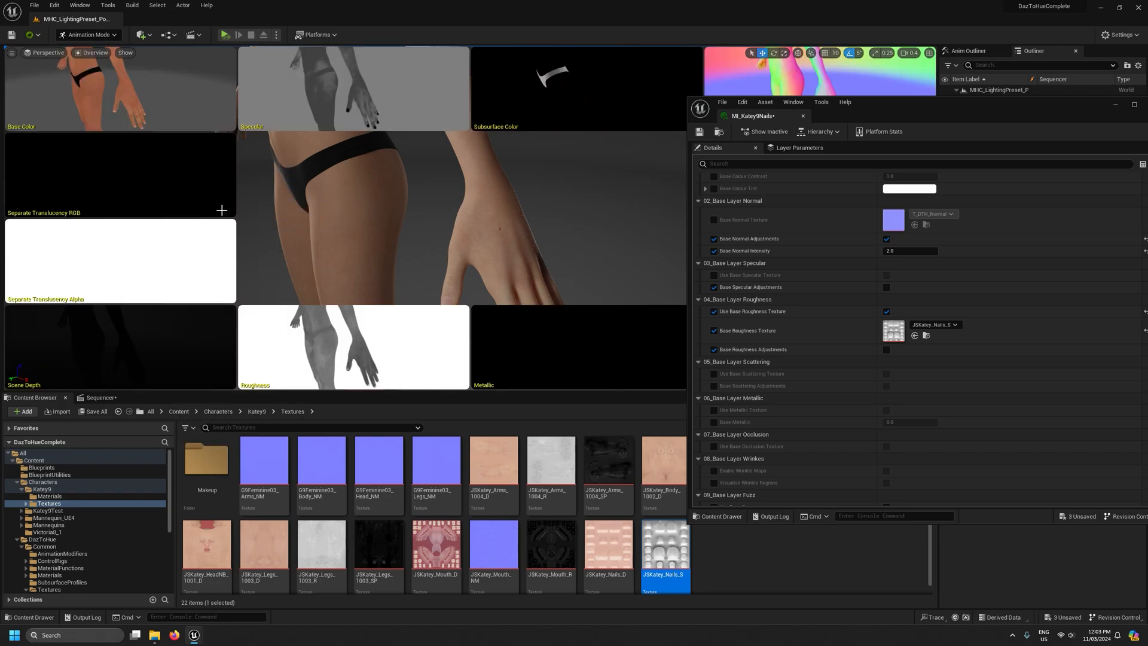
key("w")
right_click_drag(390, 243, 612, 291)
scroll(503, 269, "down", 2)
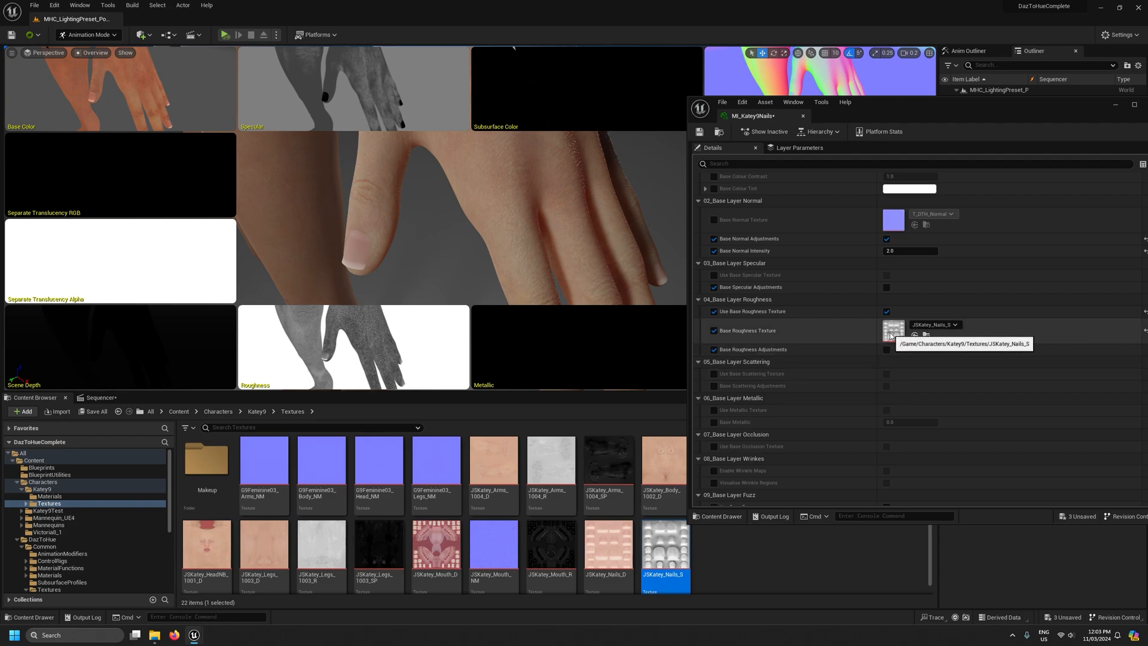
Enable Use Base Specular Texture for the nails with JSKatey_Nails_S as its texture, and reset Use Base Roughness Texture to default
left_click(714, 276)
left_click(887, 276)
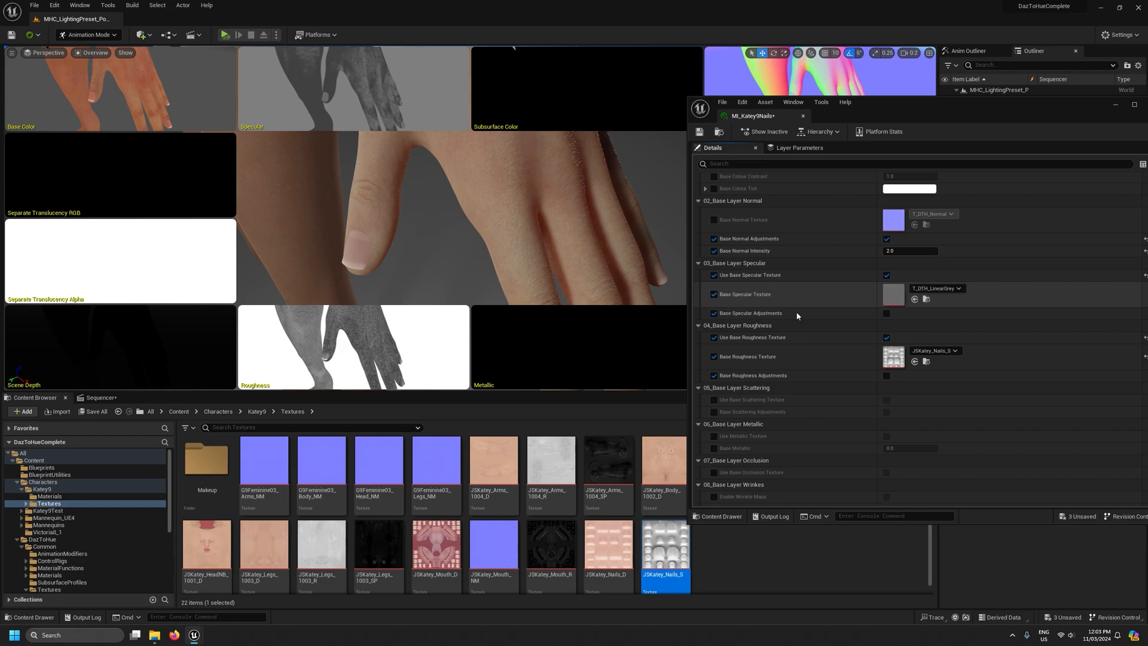
left_click(1146, 338)
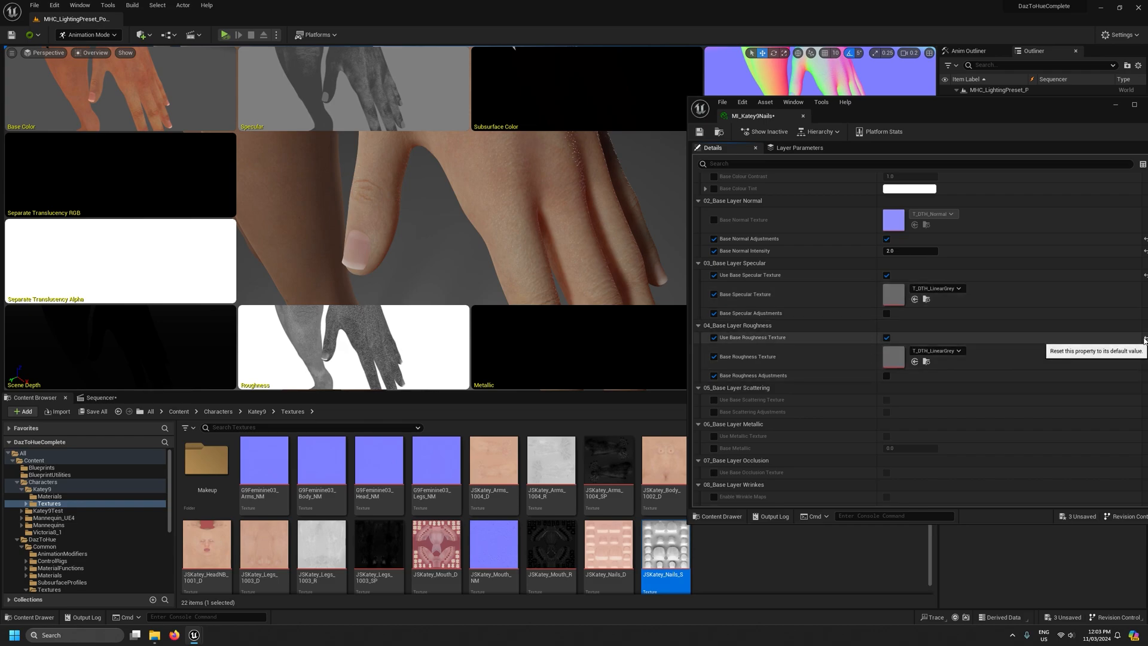
left_click_drag(647, 550, 897, 292)
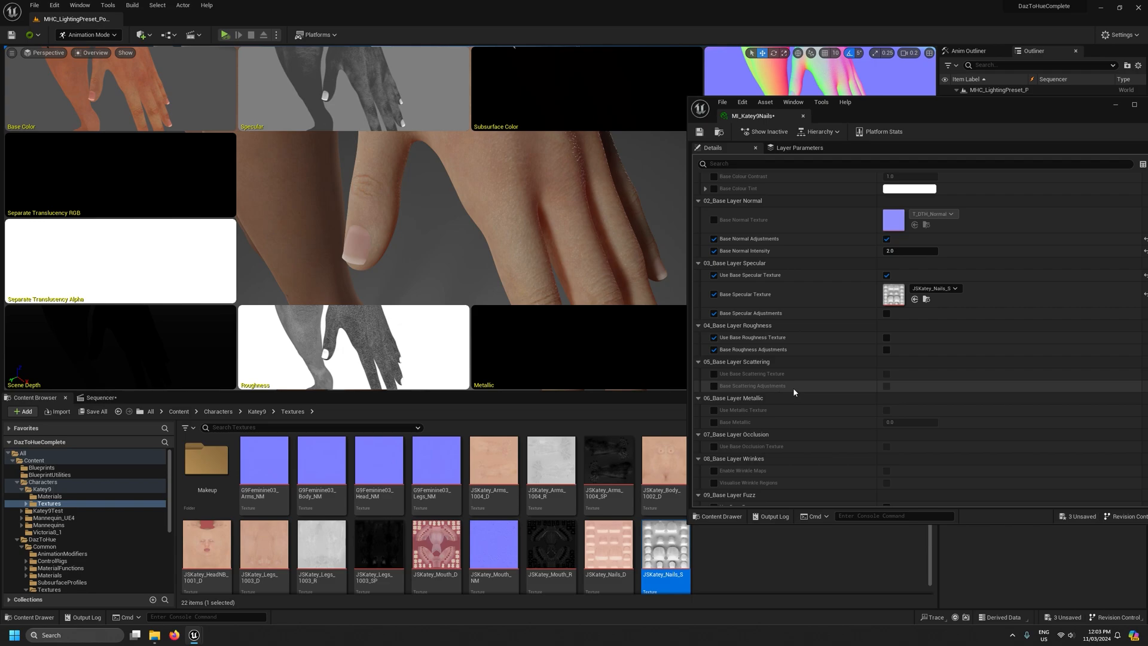
Enable Base Roughness Adjustments for the nails, set Base Roughness Max to about 0.24, and check a fingernail up close
left_click(886, 349)
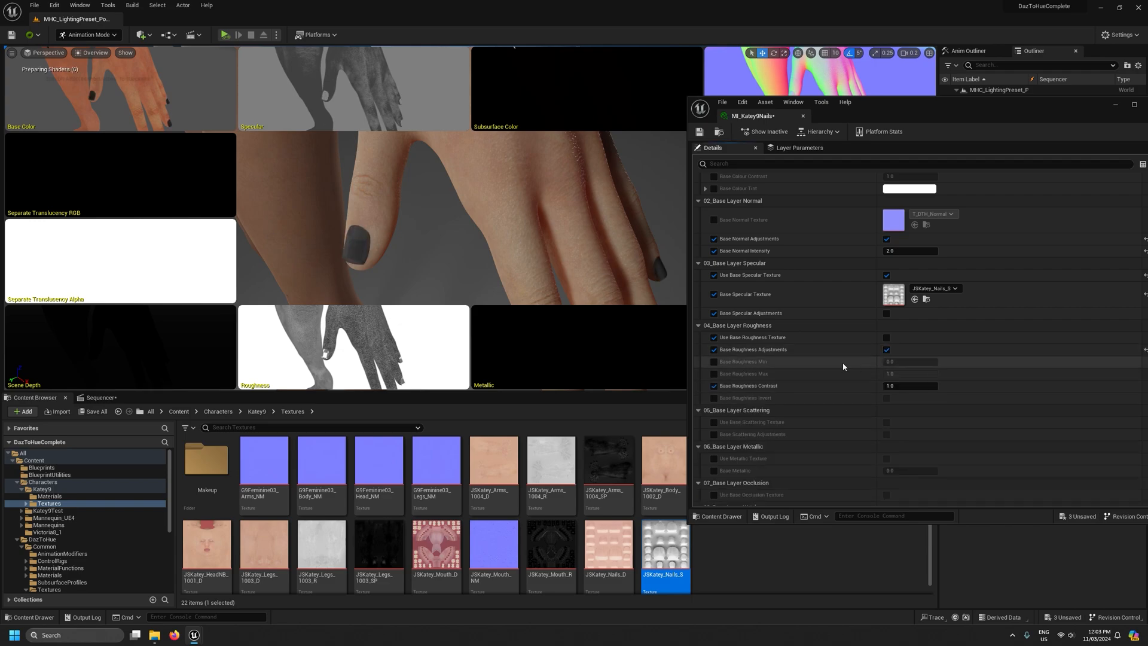
left_click(714, 385)
left_click(714, 374)
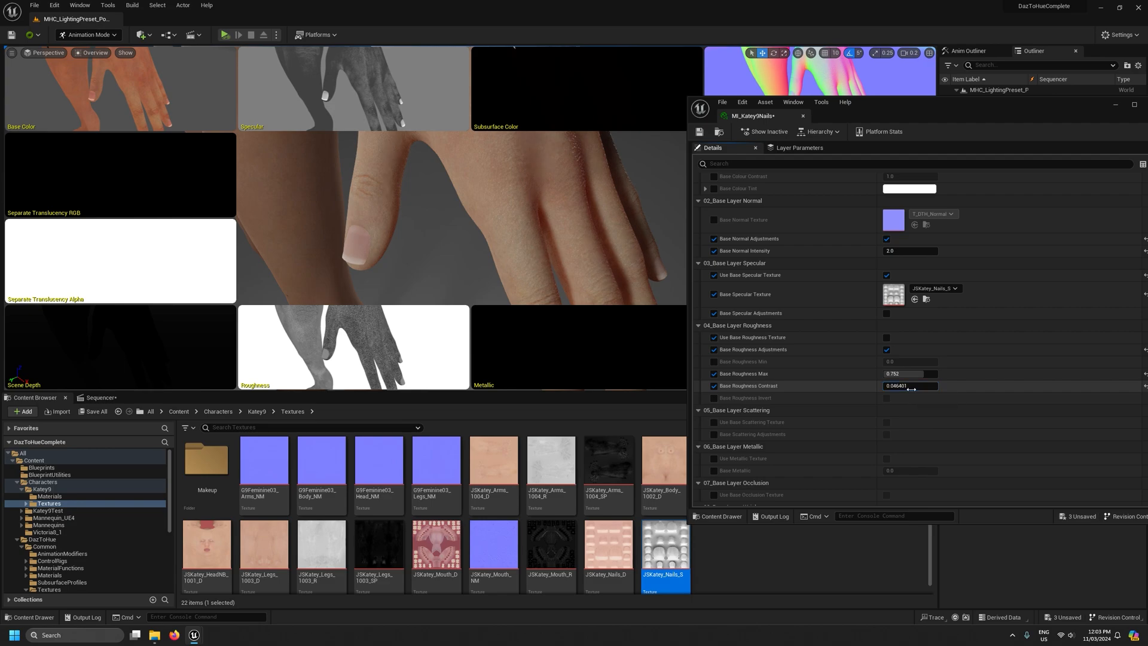
right_click_drag(538, 257, 467, 260)
right_click_drag(593, 279, 593, 279)
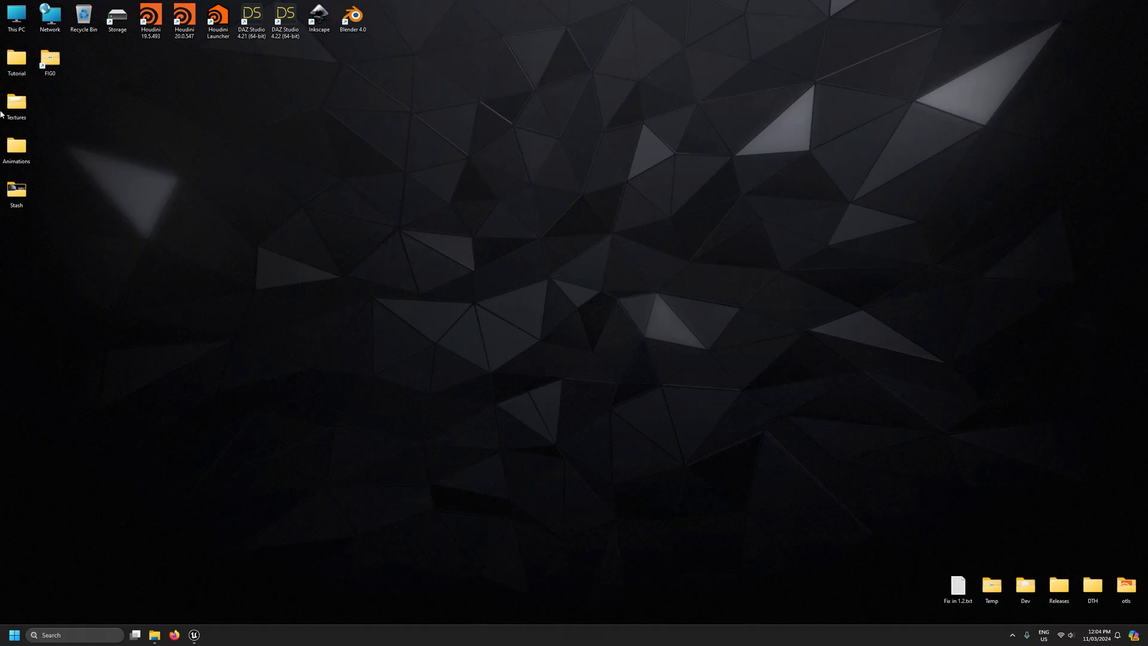
Switch to File Explorer and look through the desktop Textures folder's Base > Feminine_03 subfolder for nail maps
left_click(154, 637)
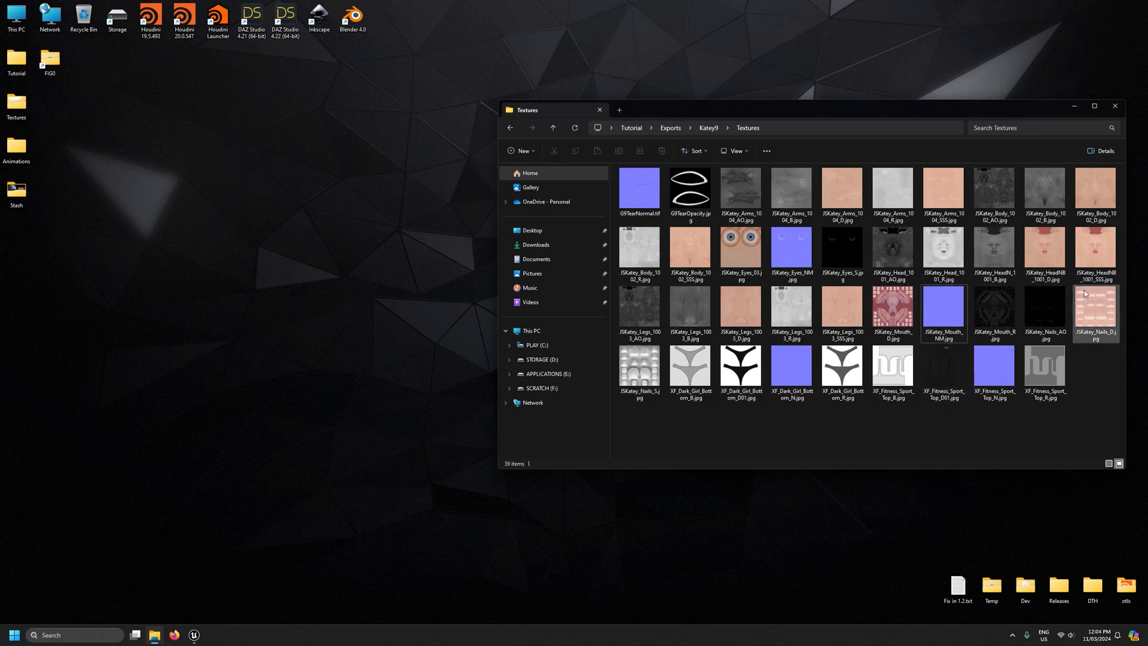
double_click(16, 56)
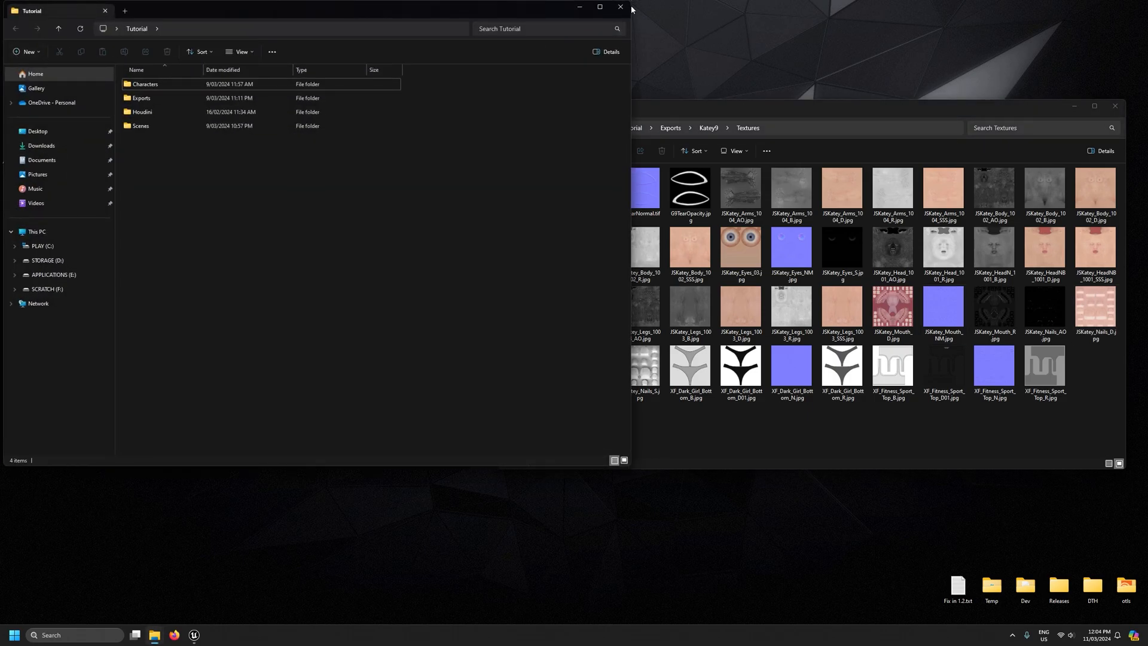
left_click(621, 7)
double_click(12, 115)
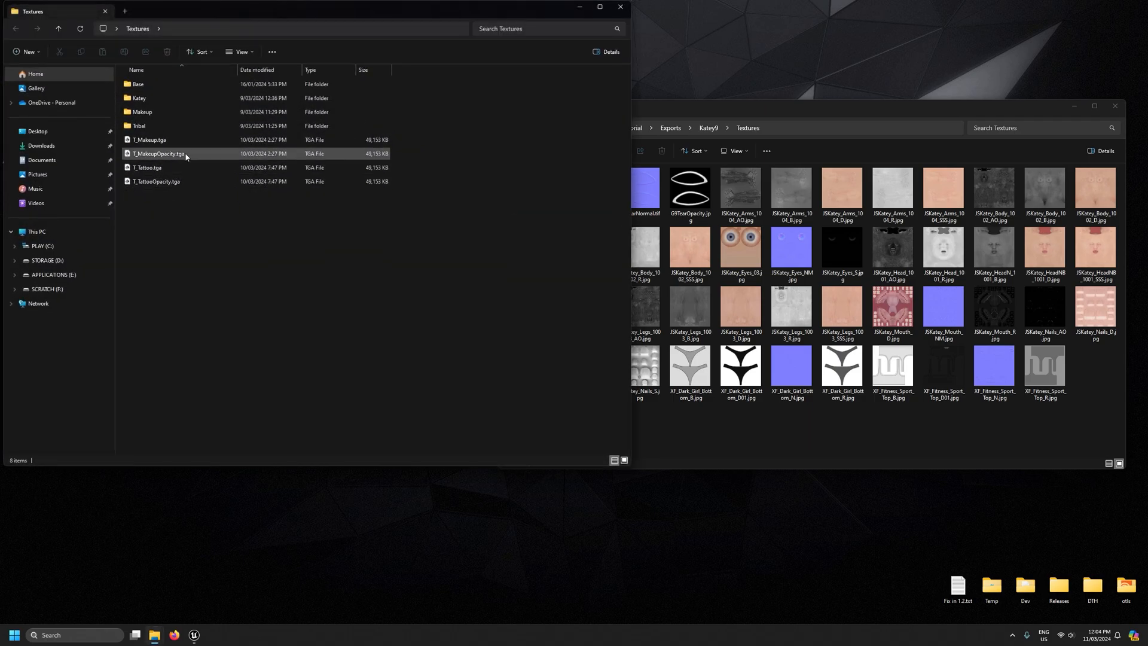
double_click(148, 87)
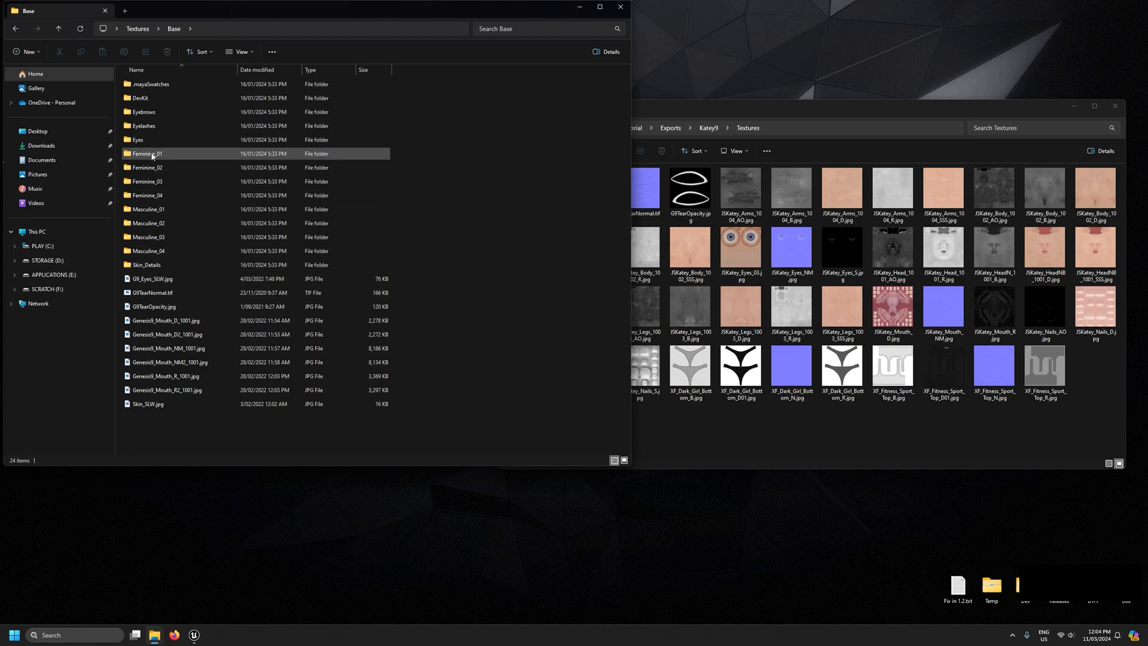
double_click(153, 183)
left_click(388, 244)
left_click(313, 235)
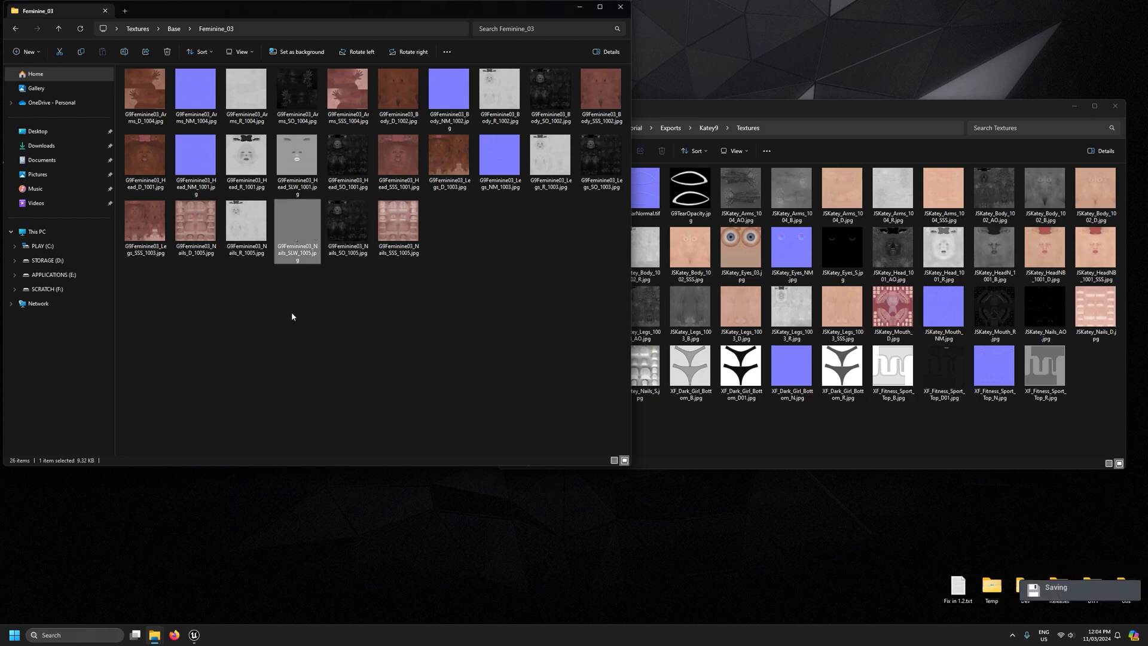
Return to the Base folder, open Skin_Details, and select Genesis9_Nails_NM_1005.jpg
left_click(174, 28)
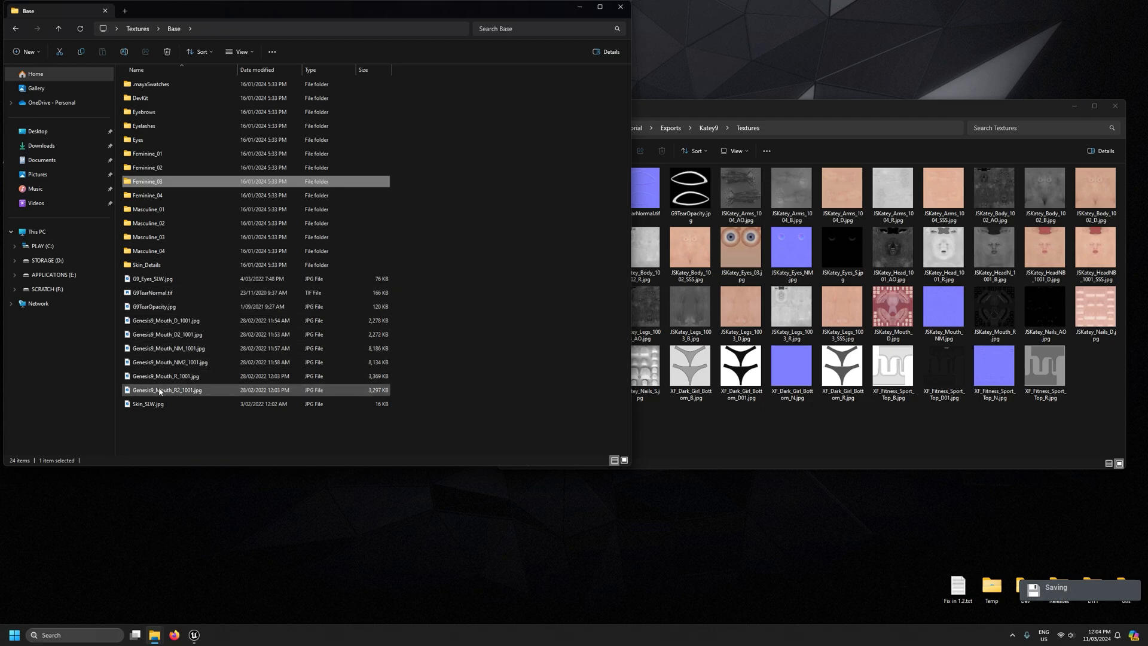
left_click(156, 265)
double_click(160, 267)
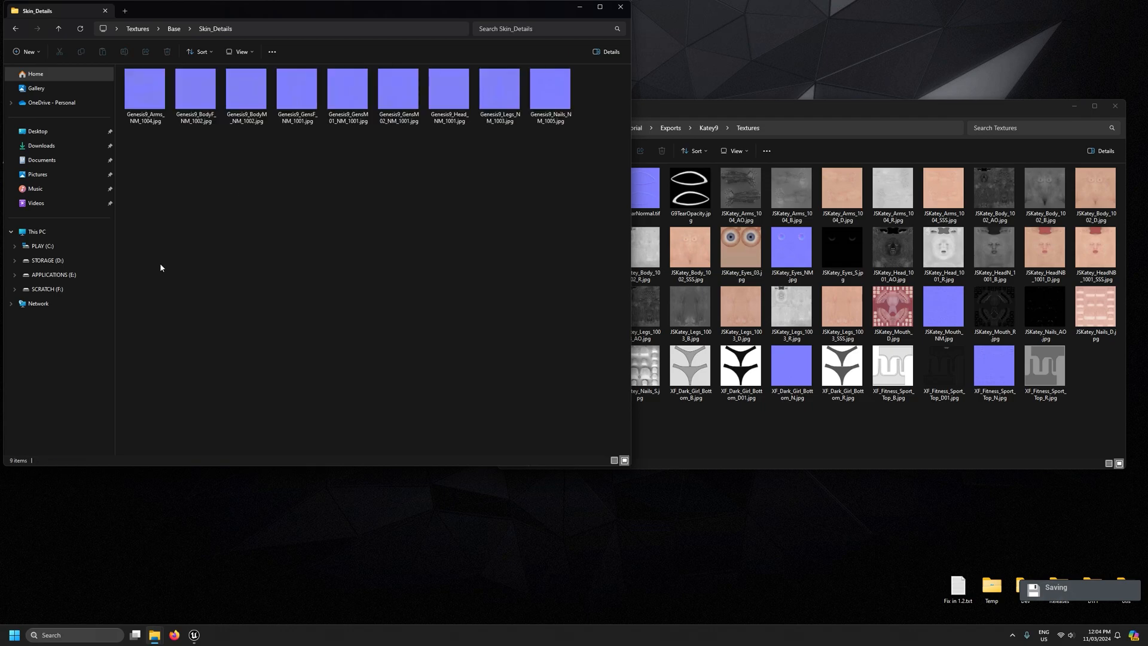
left_click(545, 107)
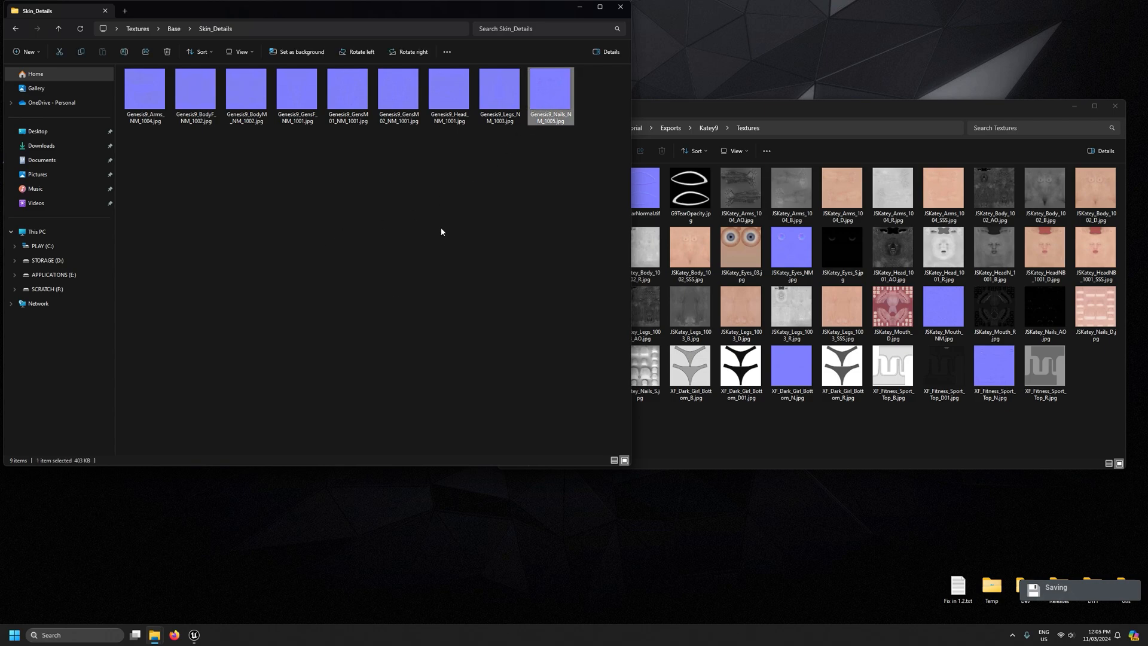
Switch back to Unreal Engine and import Genesis9_Nails_NM_1005.jpg from File Explorer into Katey9's Textures folder
left_click(194, 637)
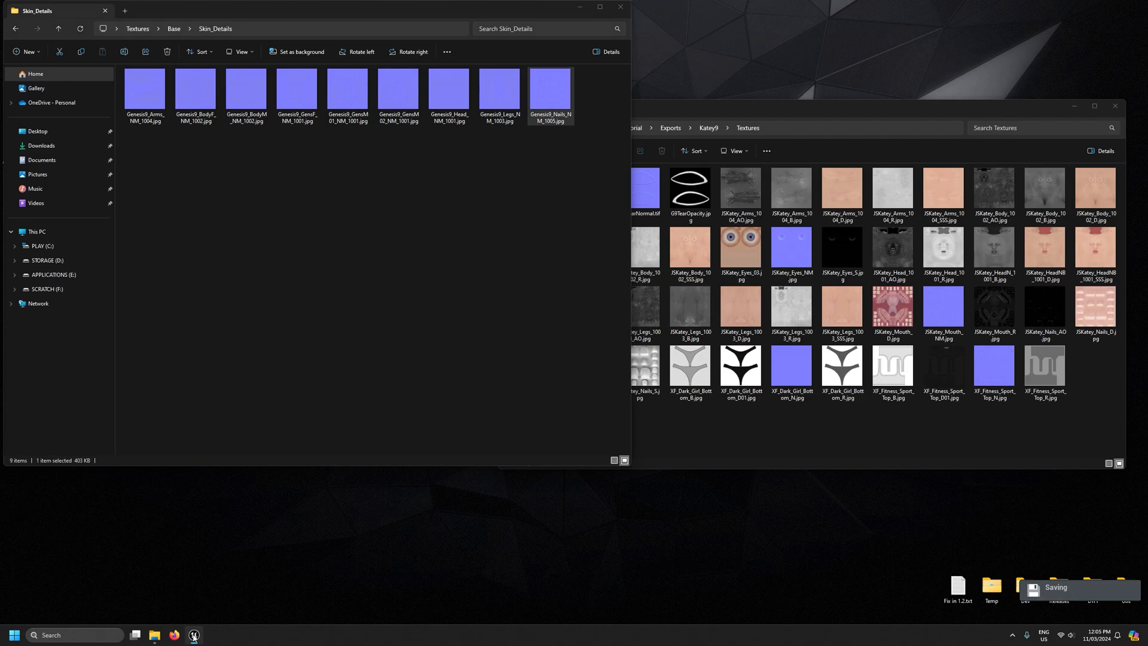
double_click(454, 20)
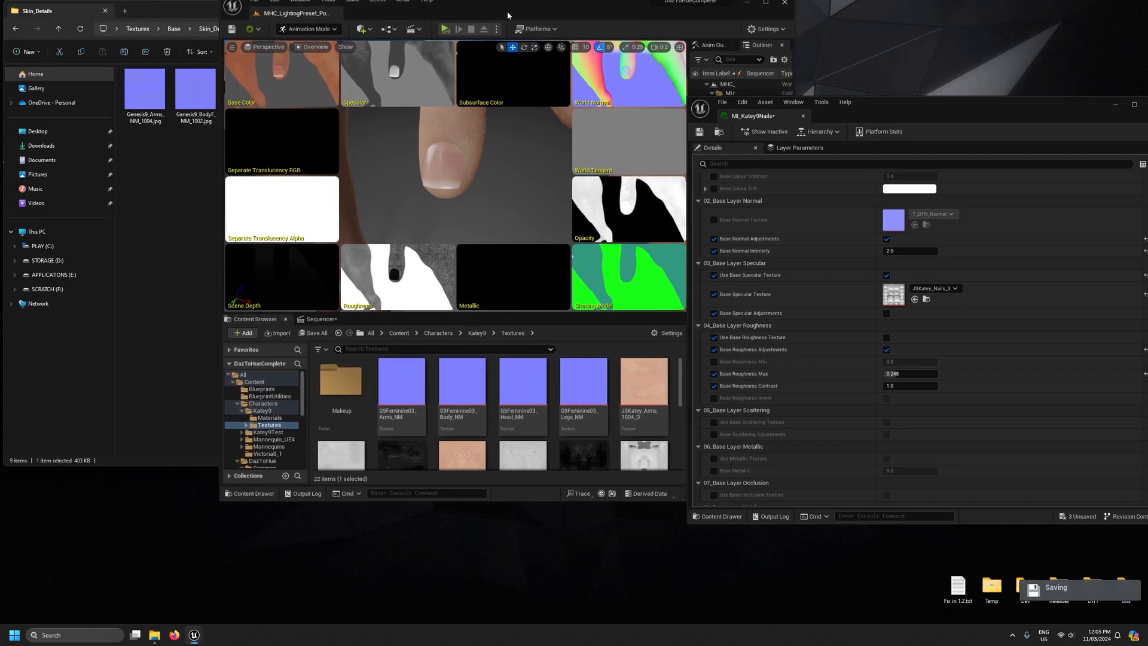
double_click(507, 11)
mouse_move(154, 635)
left_click(200, 597)
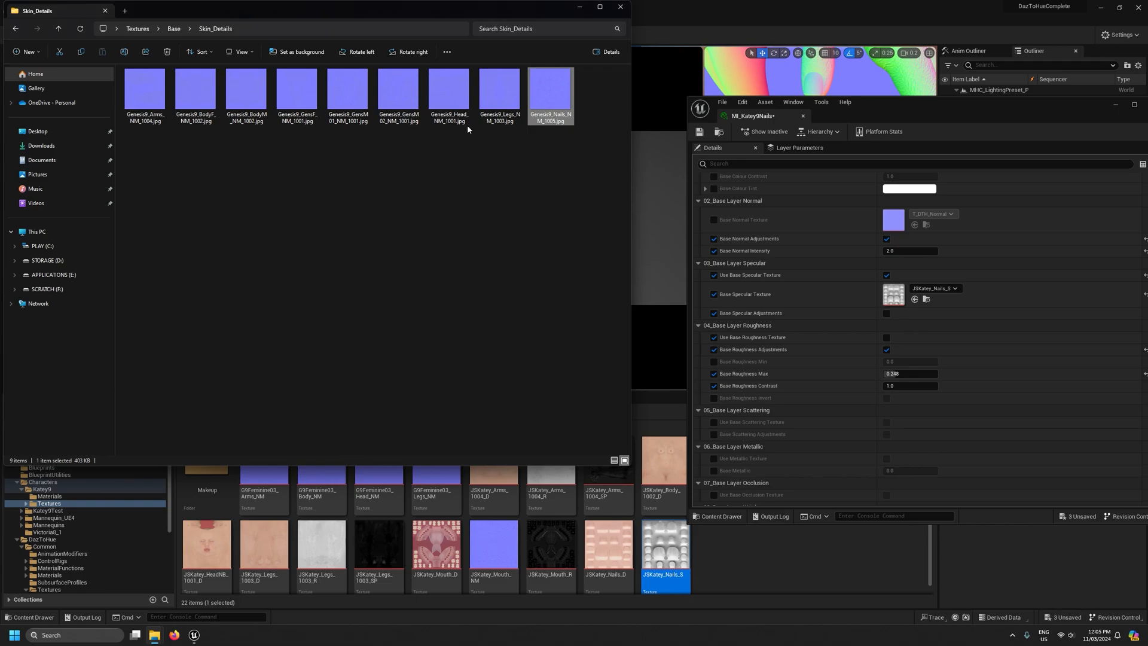
left_click_drag(744, 578, 746, 579)
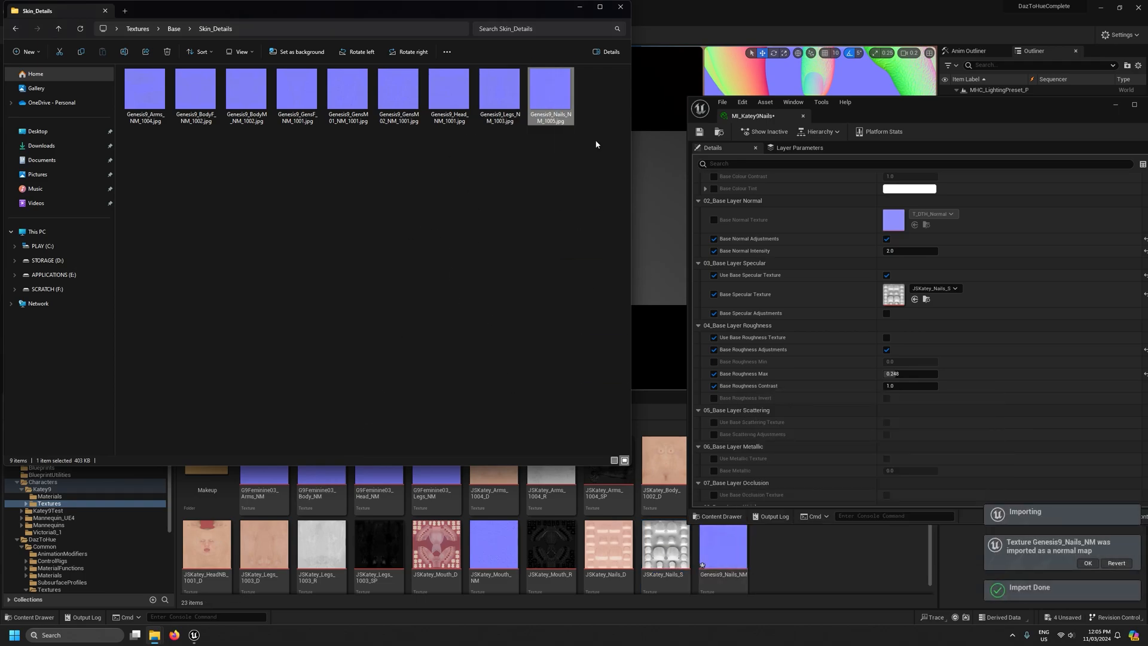
left_click(586, 11)
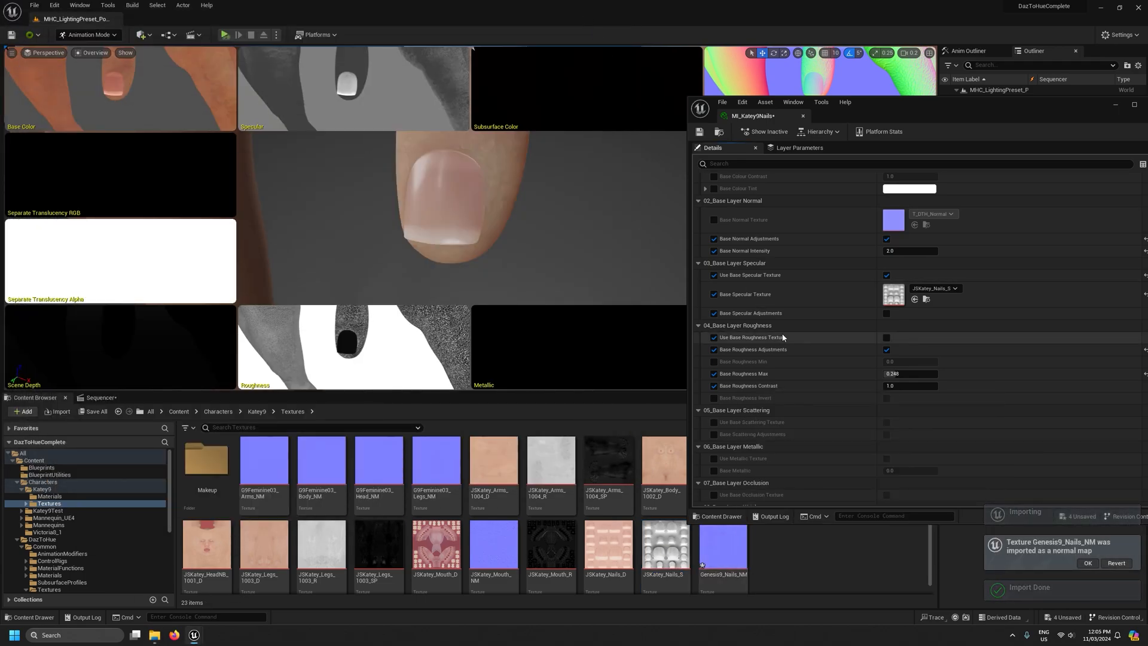
Override the nails' Base Normal Texture with Genesis9_Nails_NM and set Base Normal Intensity to 1
scroll(713, 265, "up", 2)
left_click(714, 263)
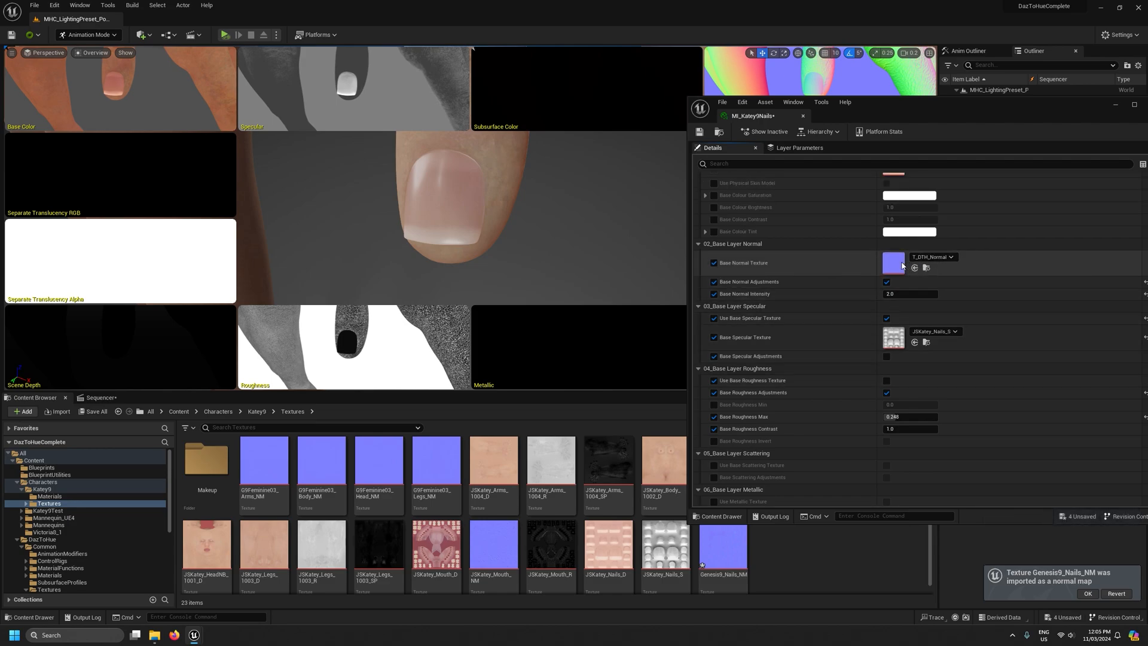
left_click_drag(724, 547, 895, 256)
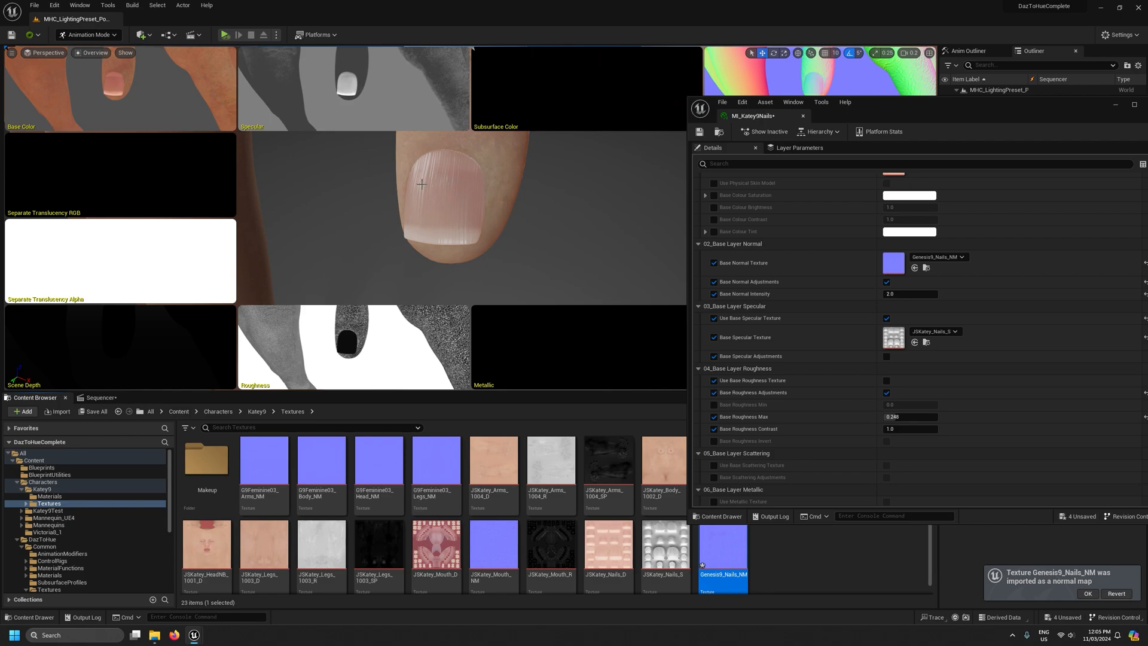
left_click_drag(910, 294, 880, 294)
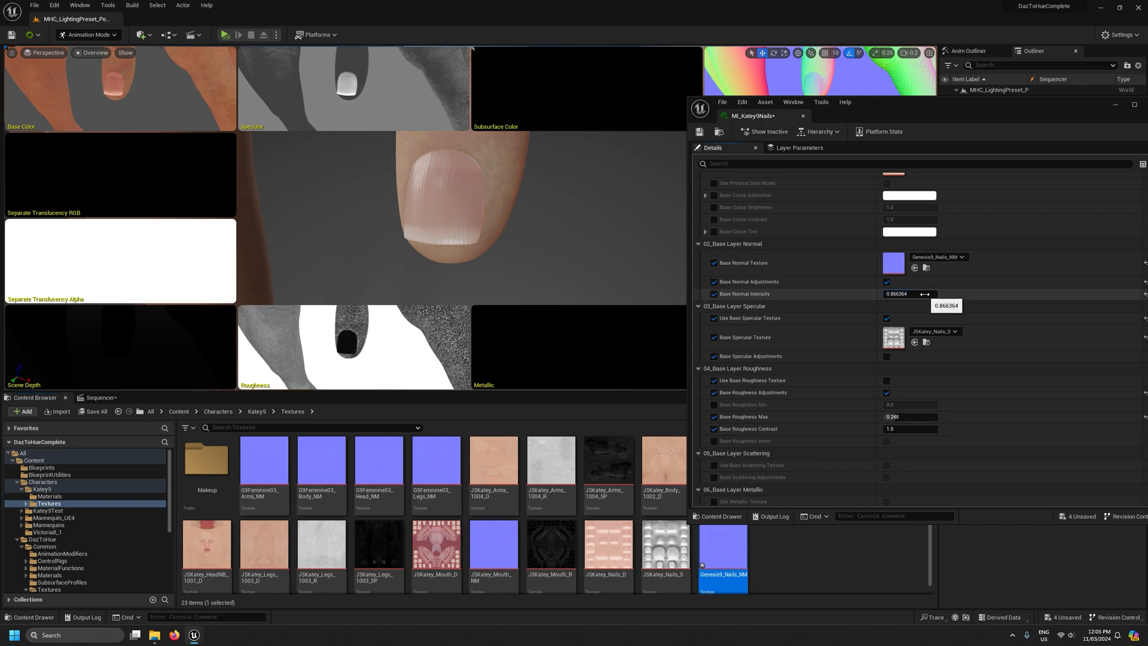
type("1")
key("Return")
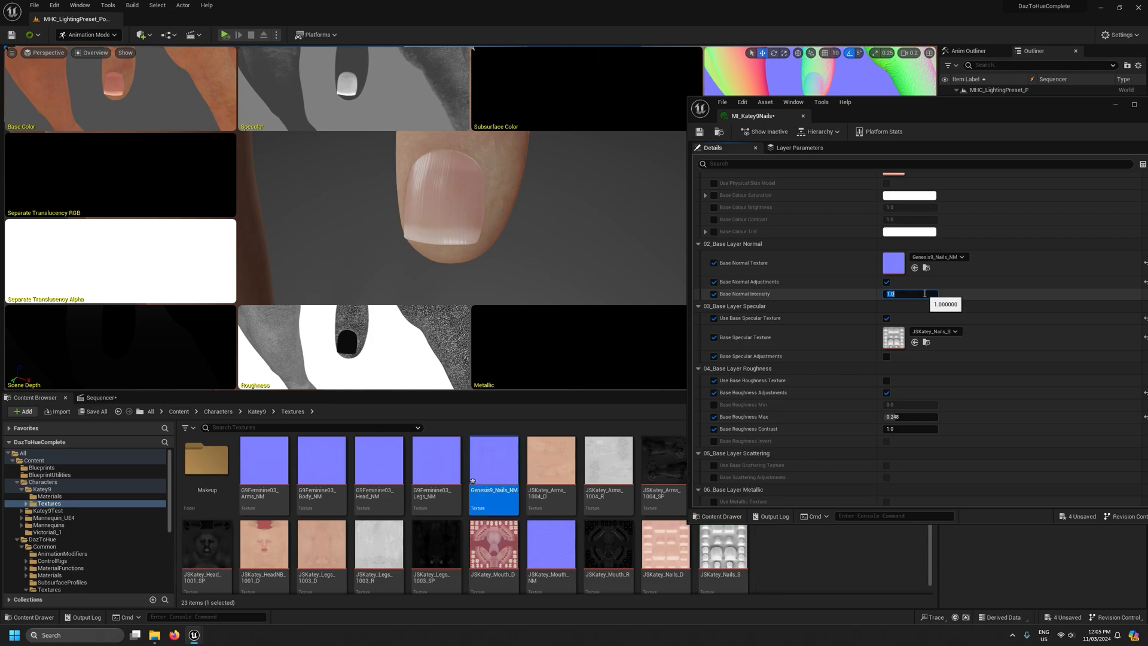
Examine the nails and hands in the buffer overview from different distances and angles
key("s")
right_click_drag(568, 239, 607, 266)
scroll(556, 236, "up", 2)
key("a")
key("s")
key("w")
key("a")
key("w")
key("w")
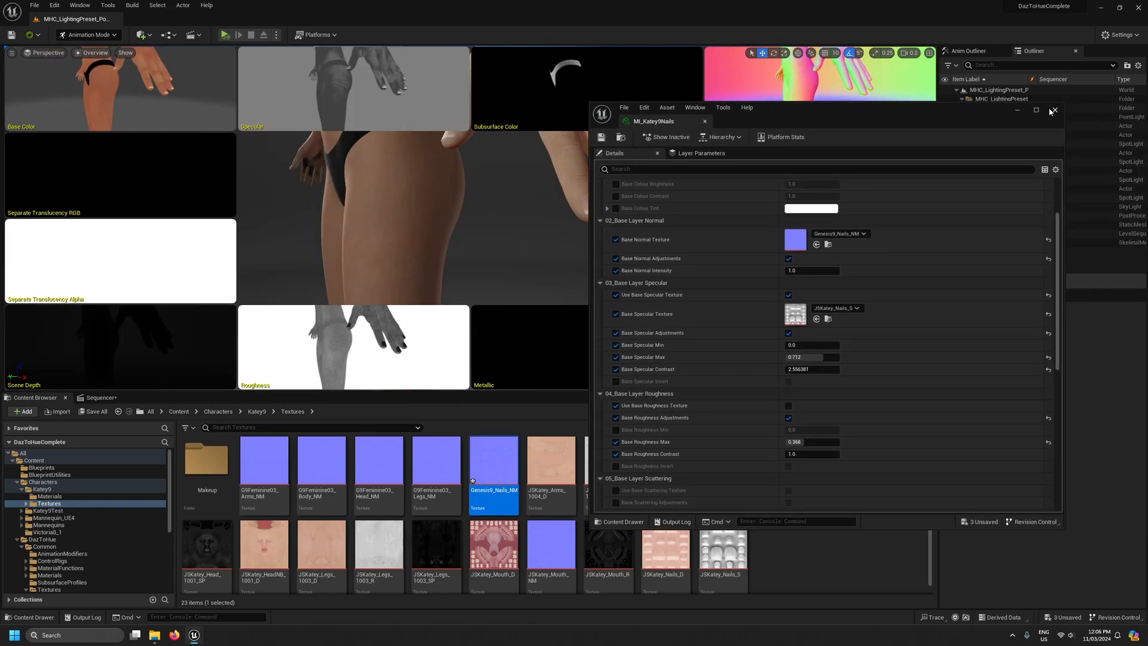
Close the MI_Katey9Nails editor and switch the viewport back to Lit
left_click(653, 214)
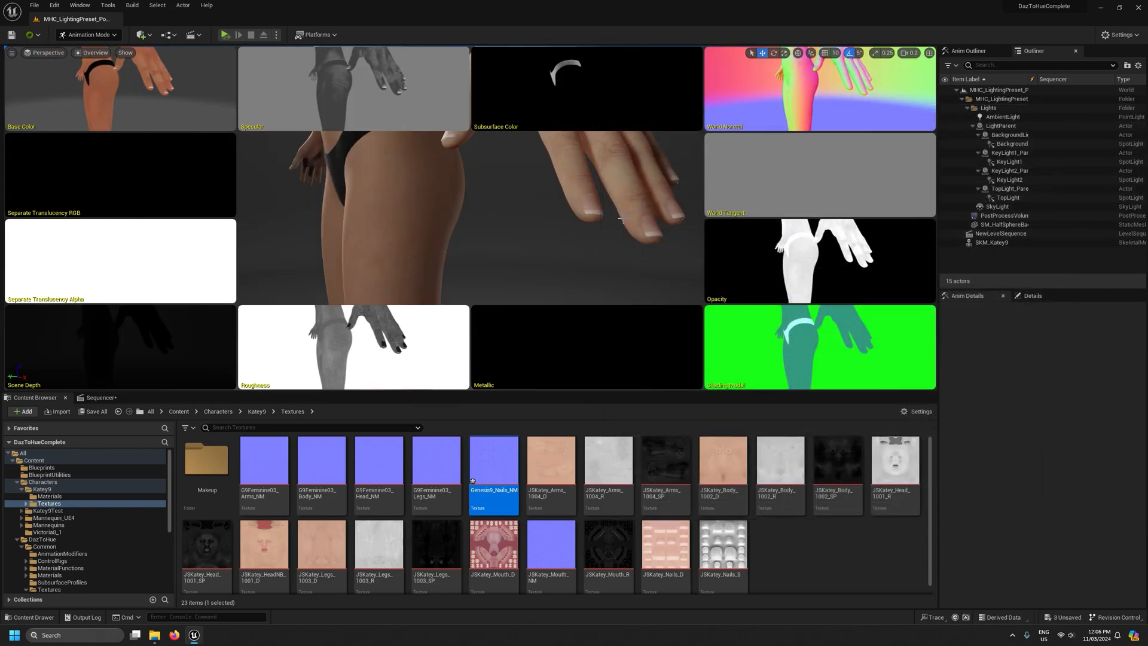
left_click(102, 53)
left_click(96, 65)
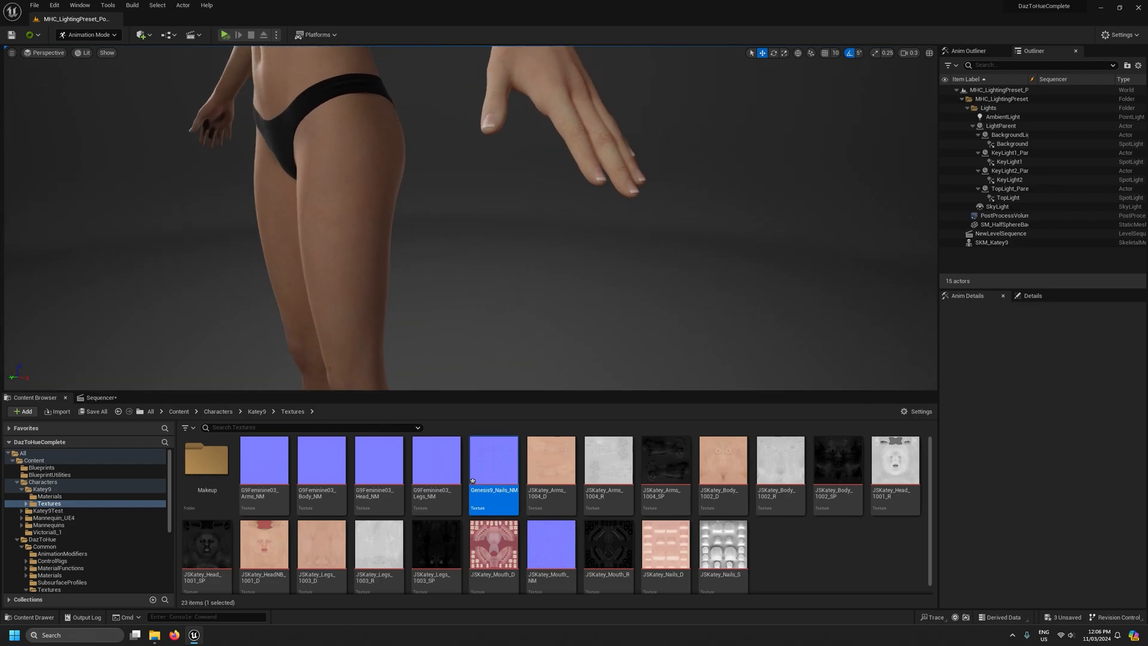
Examine the lit character from several distances and angles, ending with a close front view of the face
key("s")
right_click_drag(472, 218, 682, 195)
key("w")
key("w")
key("a")
key("s")
key("s")
key("w")
key("a")
key("d")
key("w")
key("s")
key("e")
key("w")
Add the SKM_Katey9 actor to the level sequence in Sequencer
left_click(97, 397)
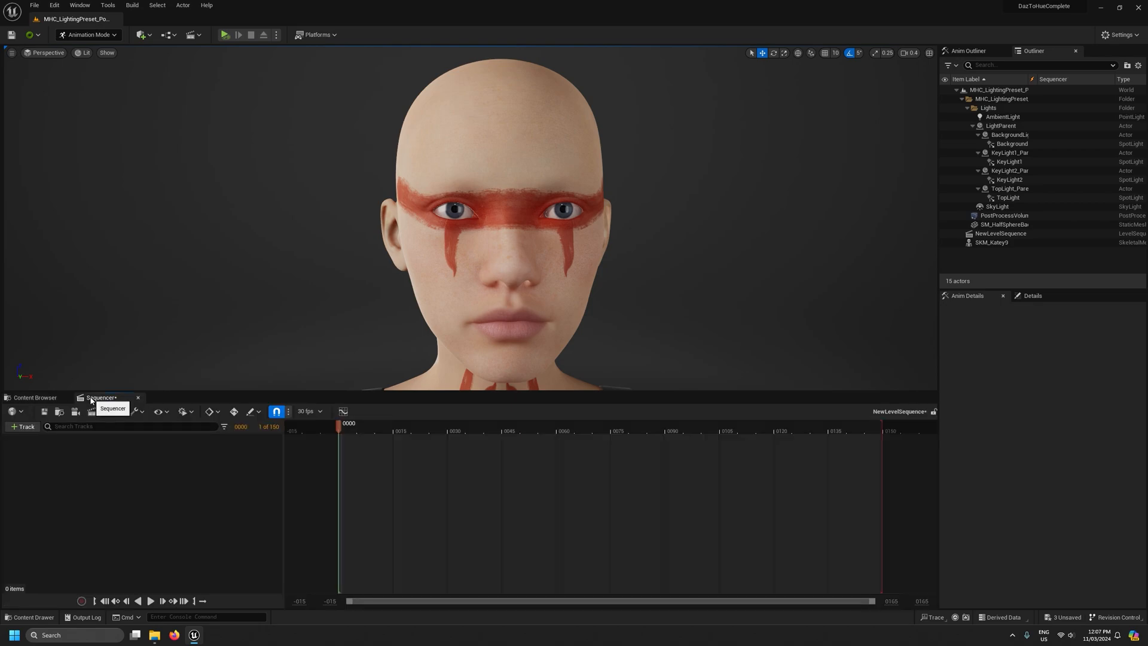
left_click(22, 426)
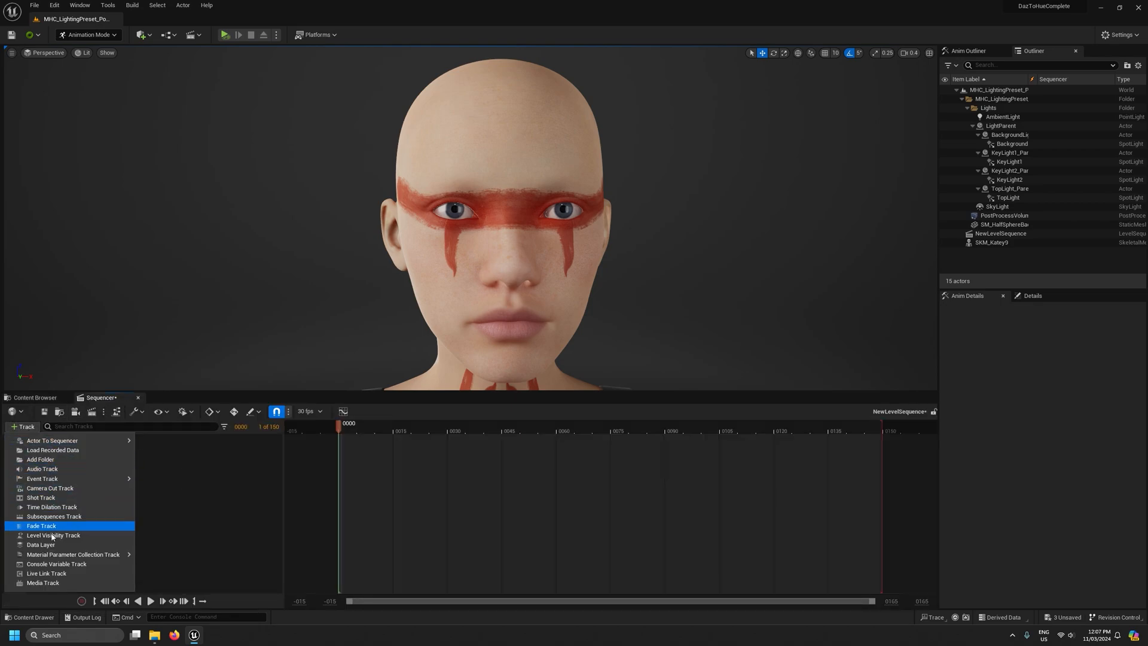
mouse_move(51, 443)
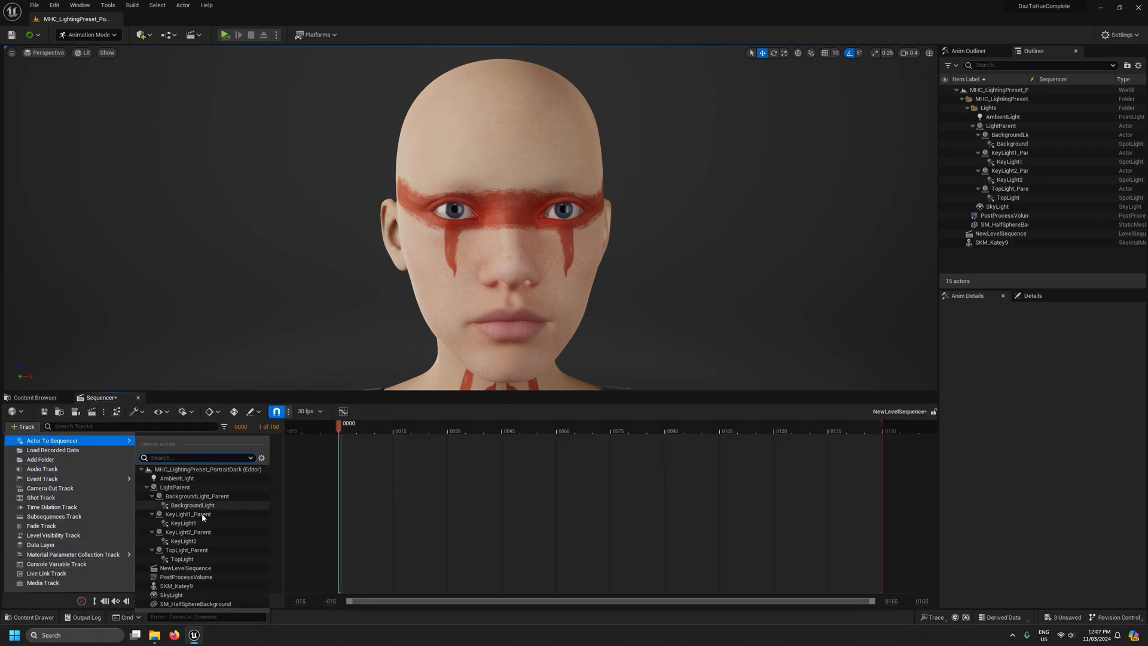
left_click(185, 585)
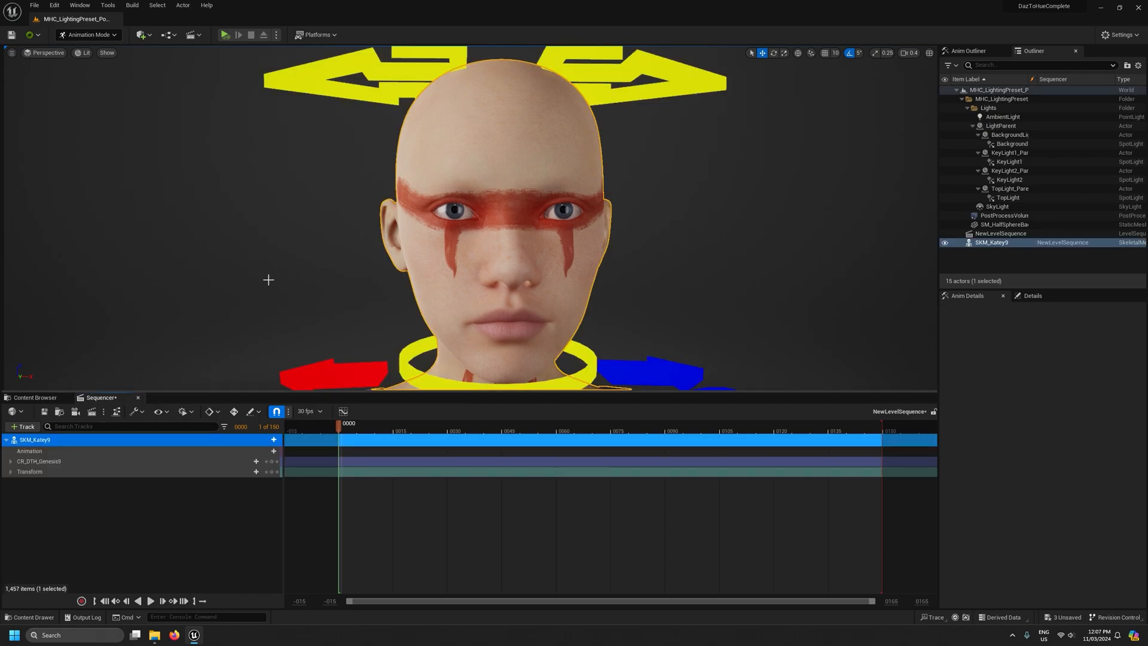
Expand the global control of CR_DTH_Genesis9, turn on show_face_controls, and turn off show_body_controls
left_click(11, 462)
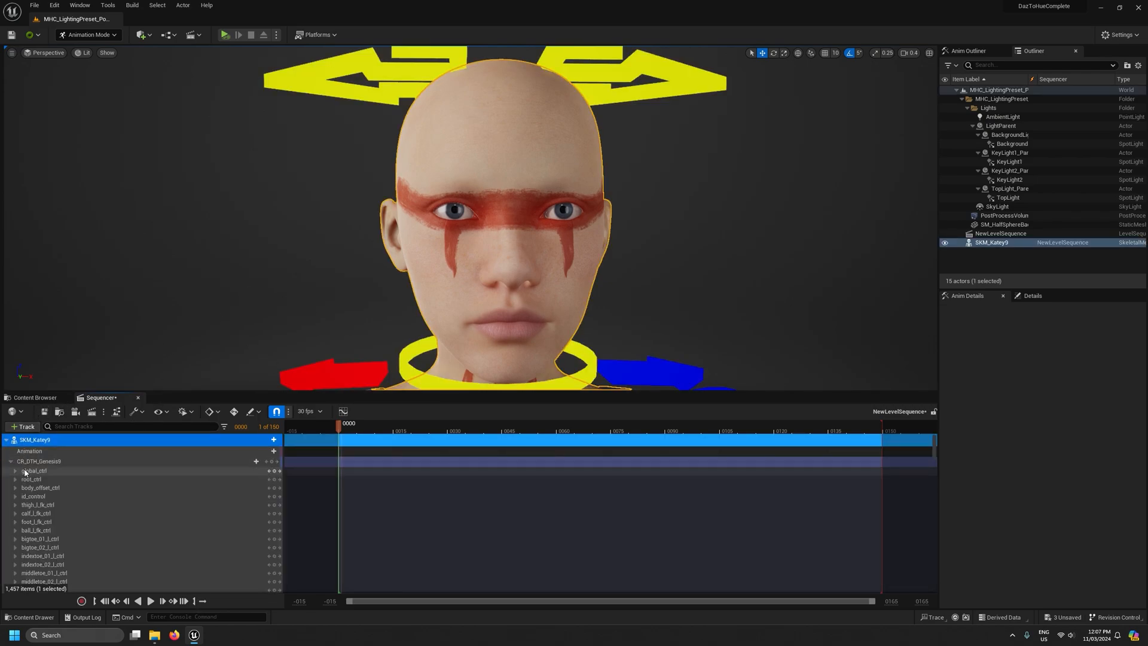
left_click(16, 471)
scroll(182, 561, "down", 3)
left_click(223, 514)
left_click(224, 507)
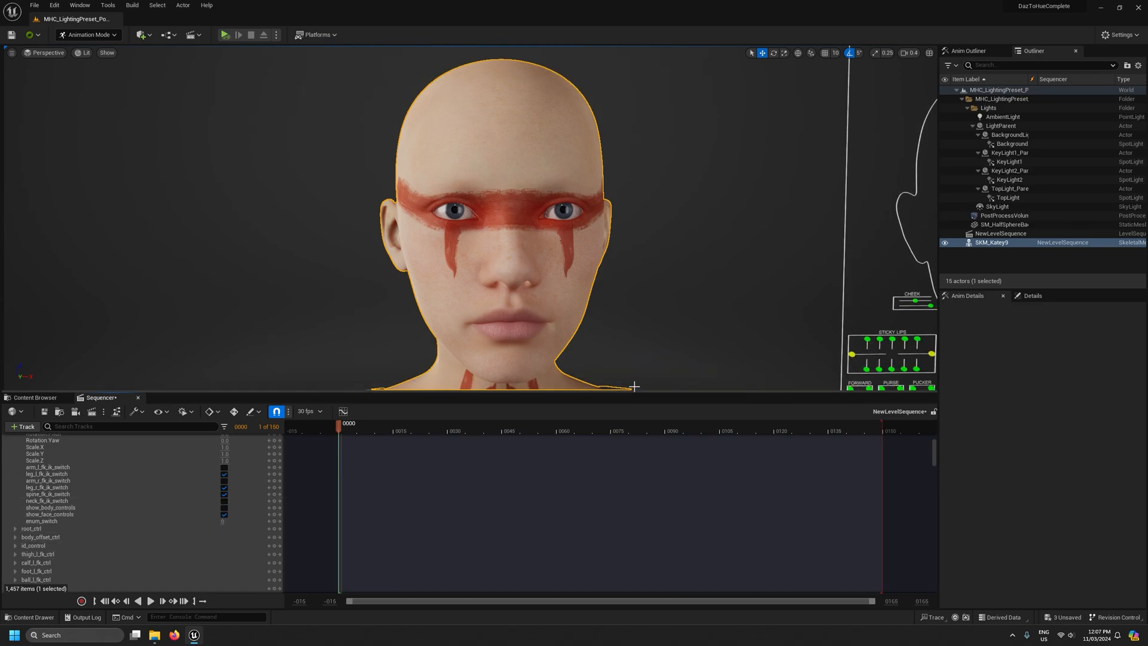
Select the inner and outer brow-up controls on both sides of the face board, raise them to 1.0, and check the face
right_click_drag(659, 300, 666, 296)
left_click(814, 131)
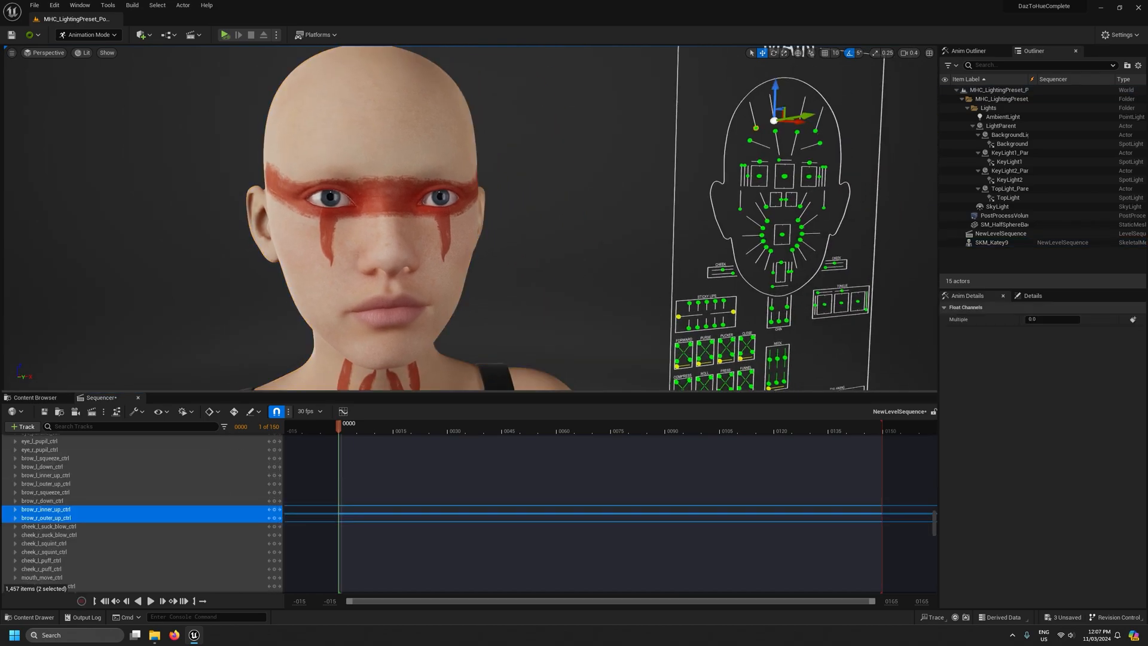
left_click(799, 122, "shift")
left_click(773, 122, "shift")
left_click(757, 128, "shift")
left_click_drag(800, 101, 805, 62)
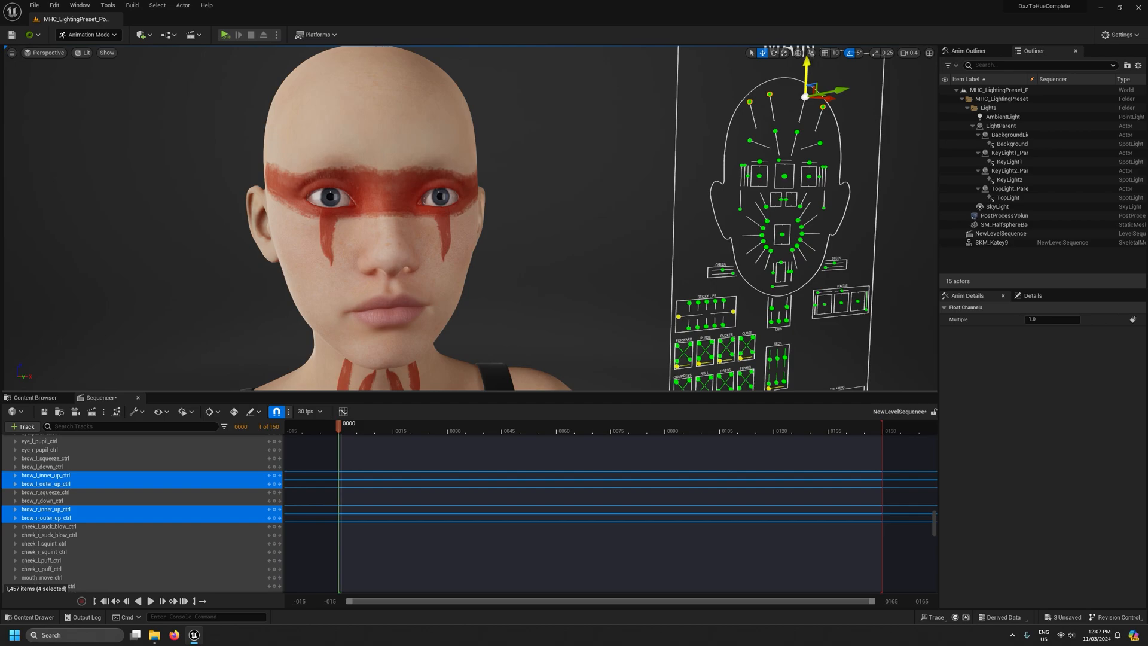
key("s")
scroll(565, 151, "down", 2)
right_click_drag(566, 152, 565, 152)
Open the MI_Katey9Head material instance from the Katey9 Materials folder and turn on Enable Wrinkle Maps
left_click(35, 397)
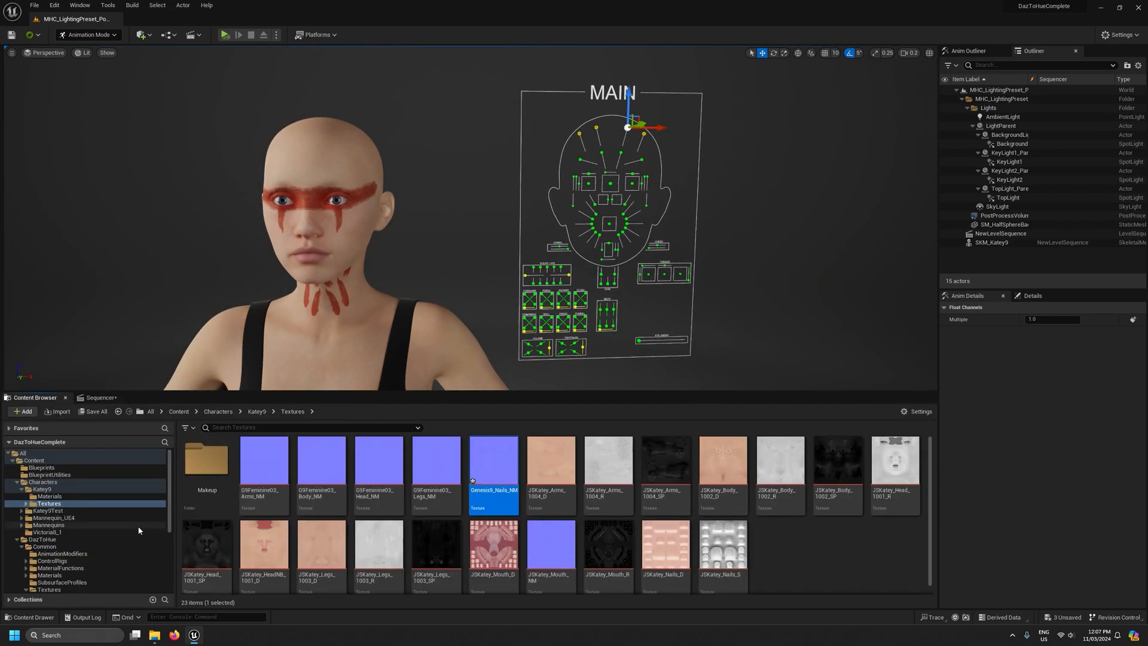
left_click(51, 497)
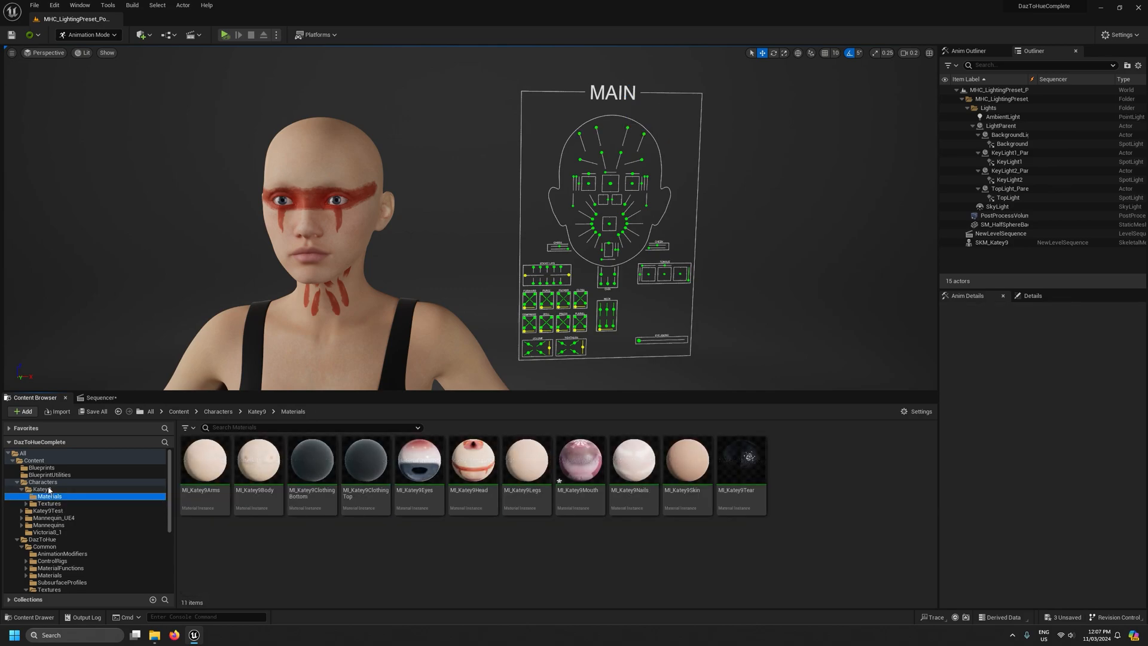
left_click(464, 458)
double_click(463, 457)
scroll(918, 293, "down", 10)
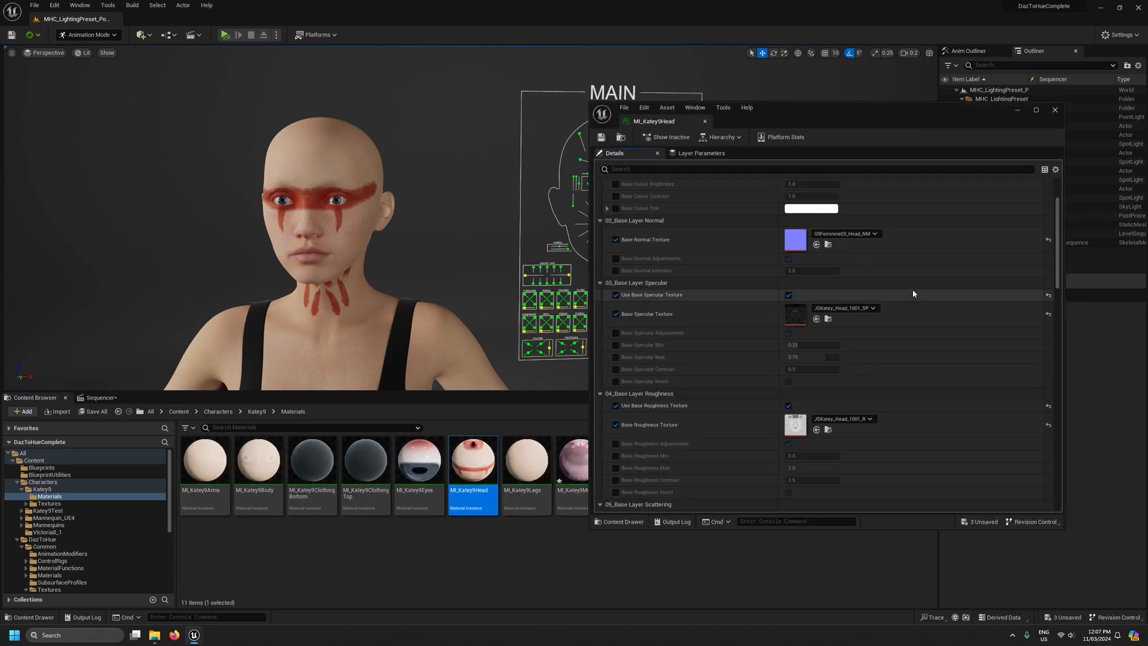
scroll(923, 296, "down", 2)
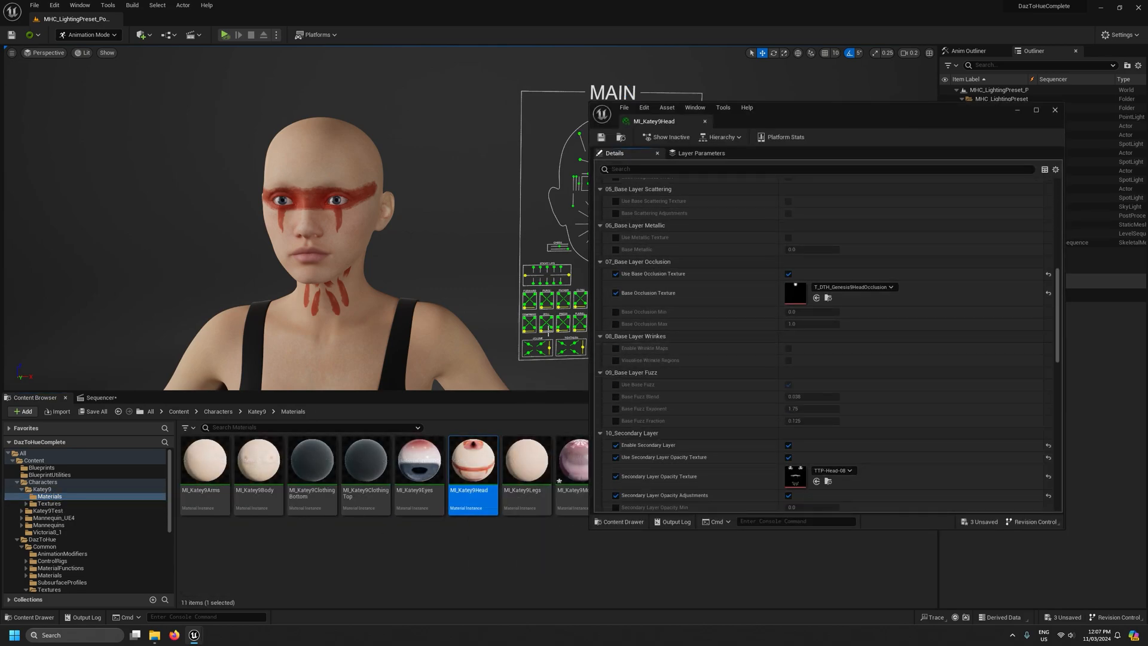
left_click(616, 348)
left_click(789, 349)
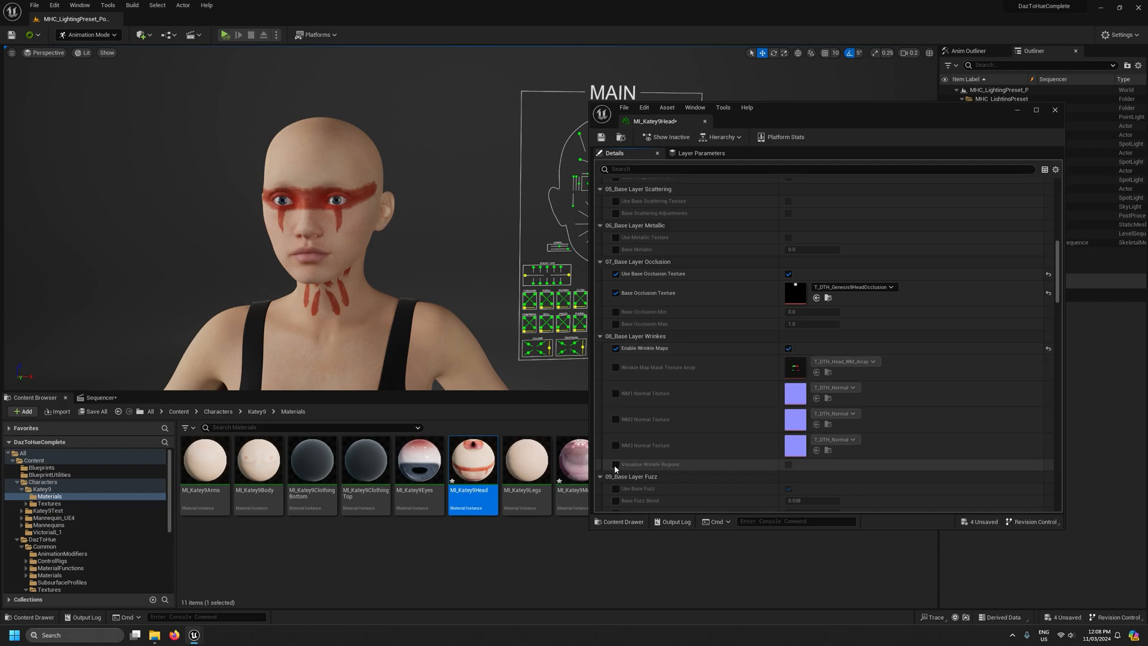
Preview the wrinkle regions briefly, and enable the overrides for the wrinkle mask texture array and the WM1, WM2 and WM3 normal textures
left_click(787, 466)
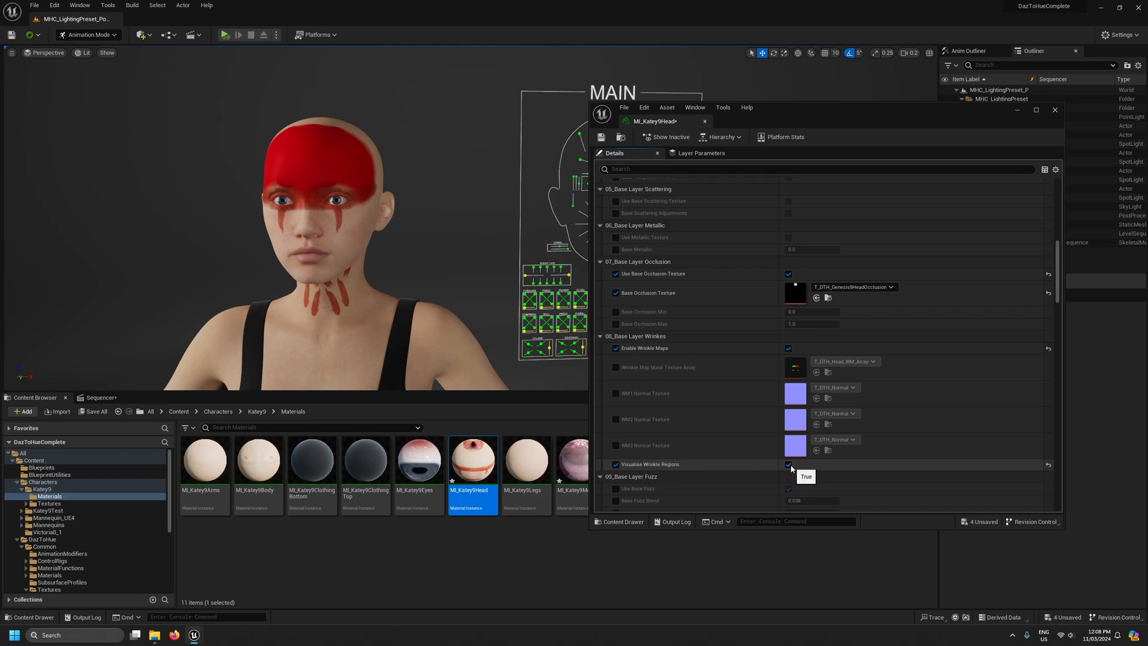
left_click(788, 464)
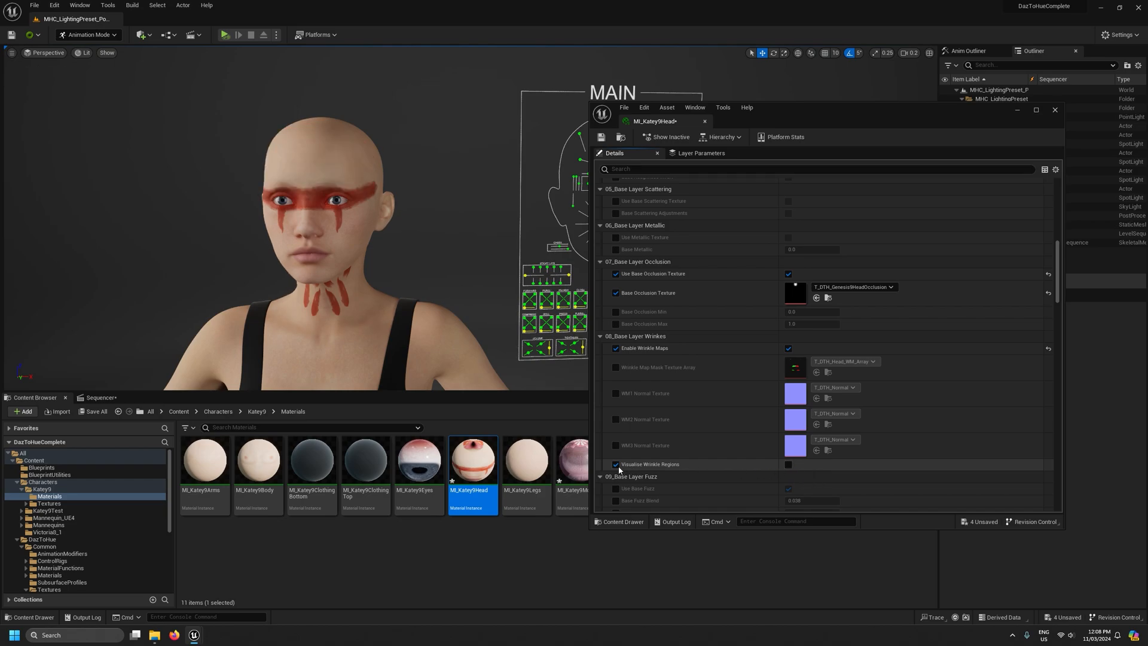
left_click(616, 368)
left_click(616, 392)
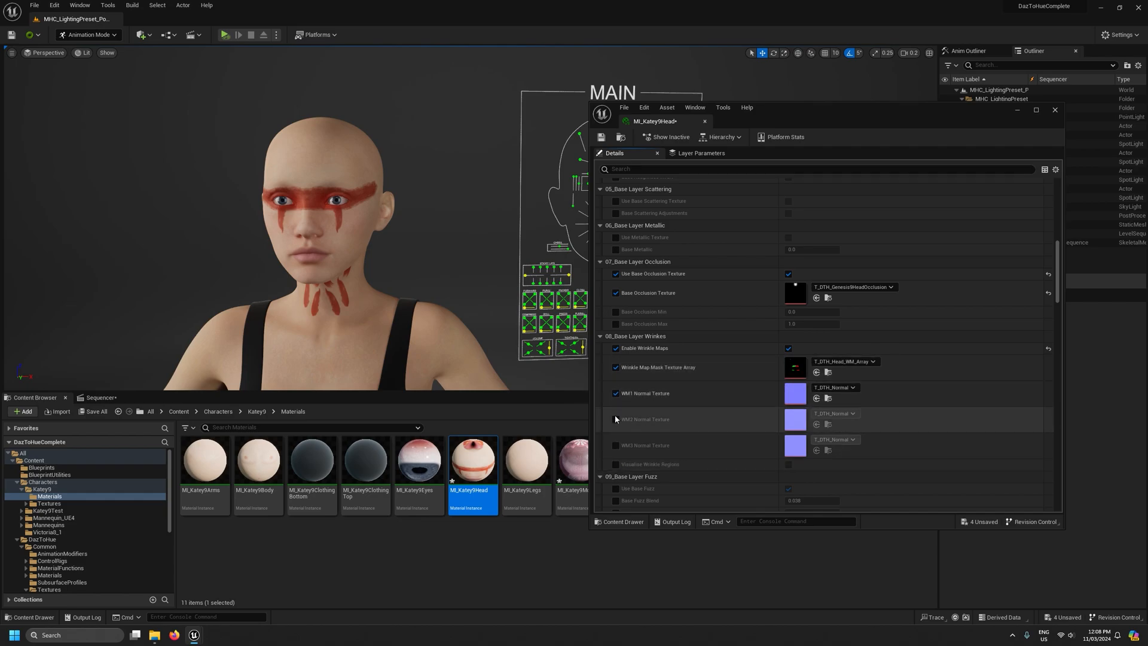
left_click(615, 419)
left_click(616, 445)
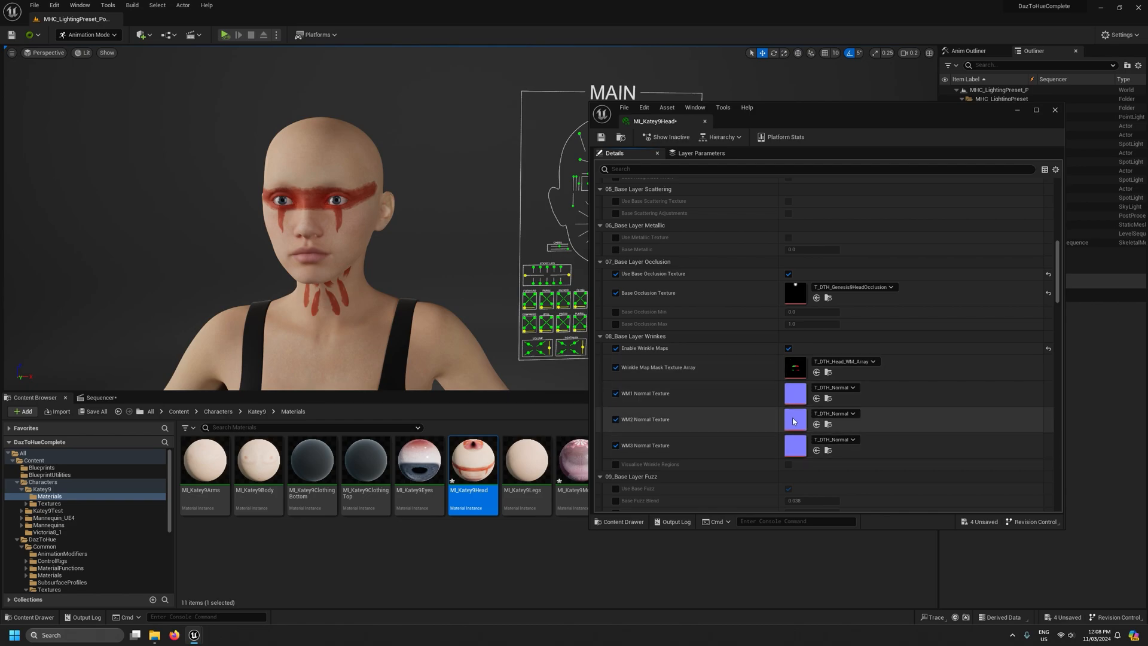
Show the DazToHue/Common/Textures/Genesis9 folder and move and shrink the material window so that it does not cover the textures
scroll(98, 532, "down", 2)
scroll(95, 521, "down", 2)
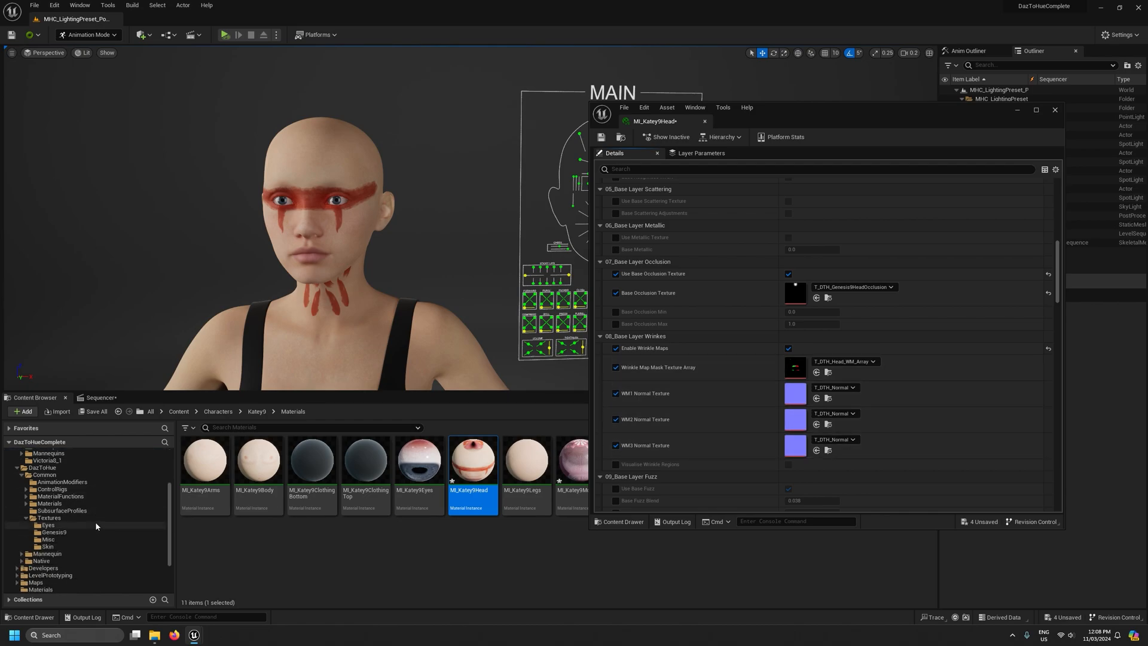
left_click(55, 531)
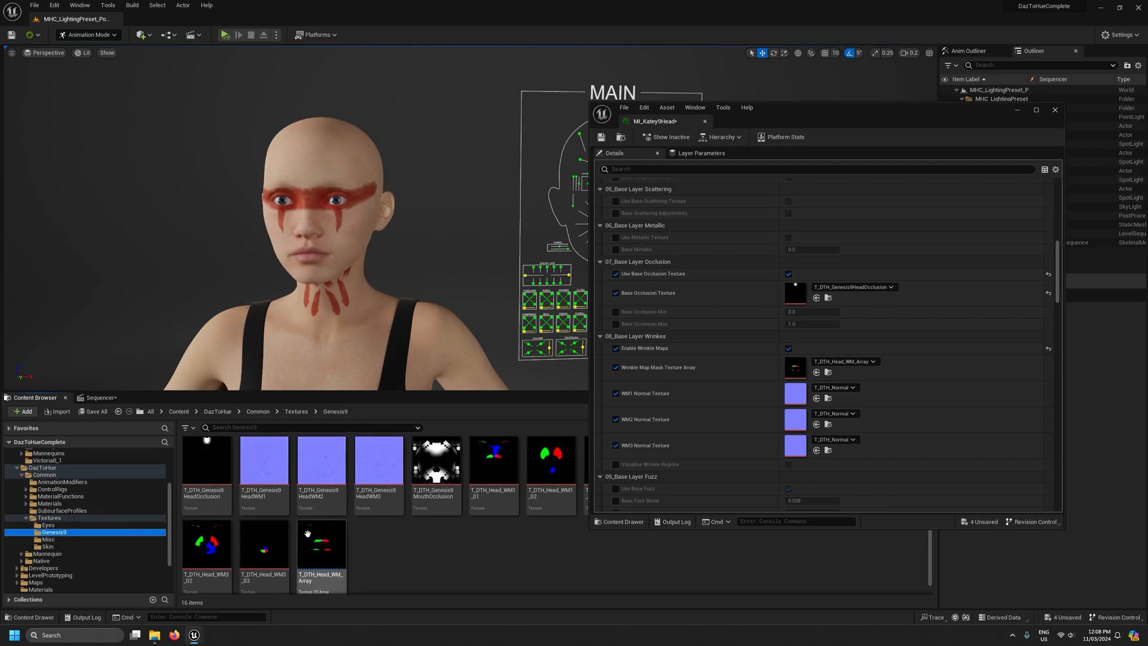
mouse_move(261, 482)
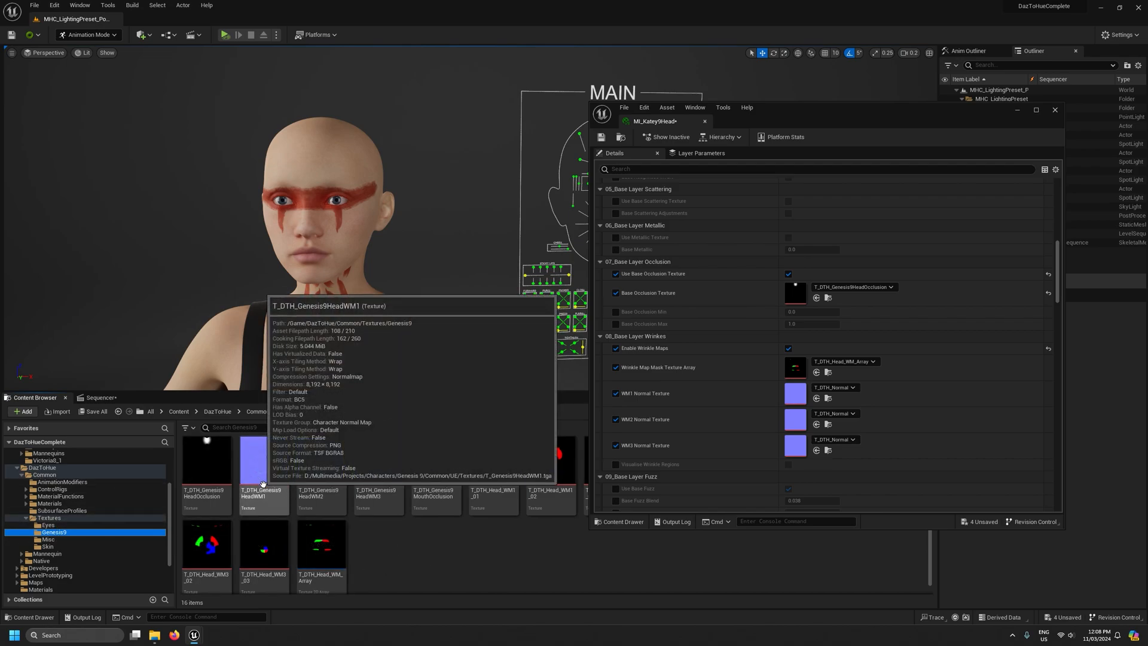
left_click_drag(789, 118, 590, 58)
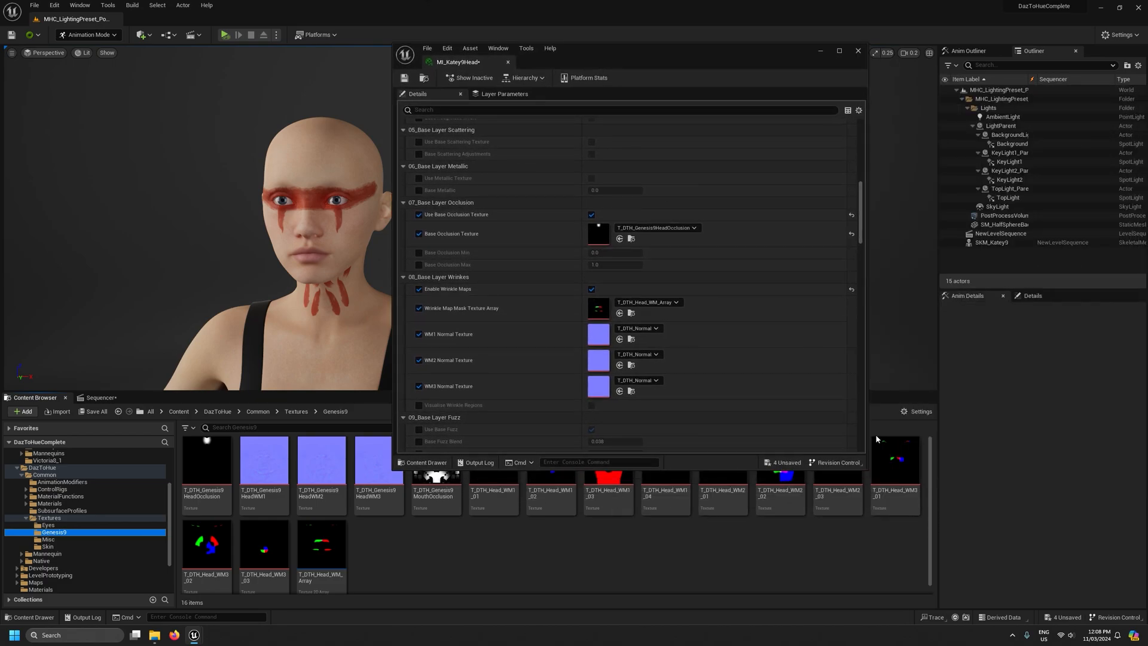
left_click_drag(863, 467, 865, 395)
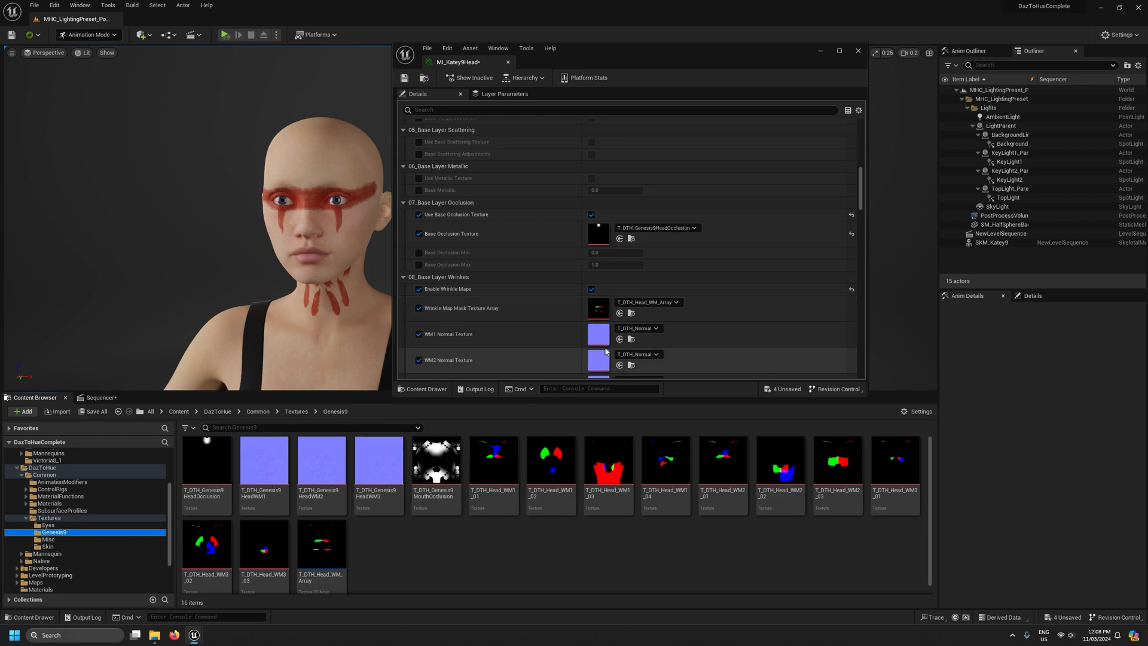
Assign T_DTH_Genesis9HeadWM1, WM2 and WM3 to the matching wrinkle normal textures, then save and close the head material
scroll(604, 299, "down", 2)
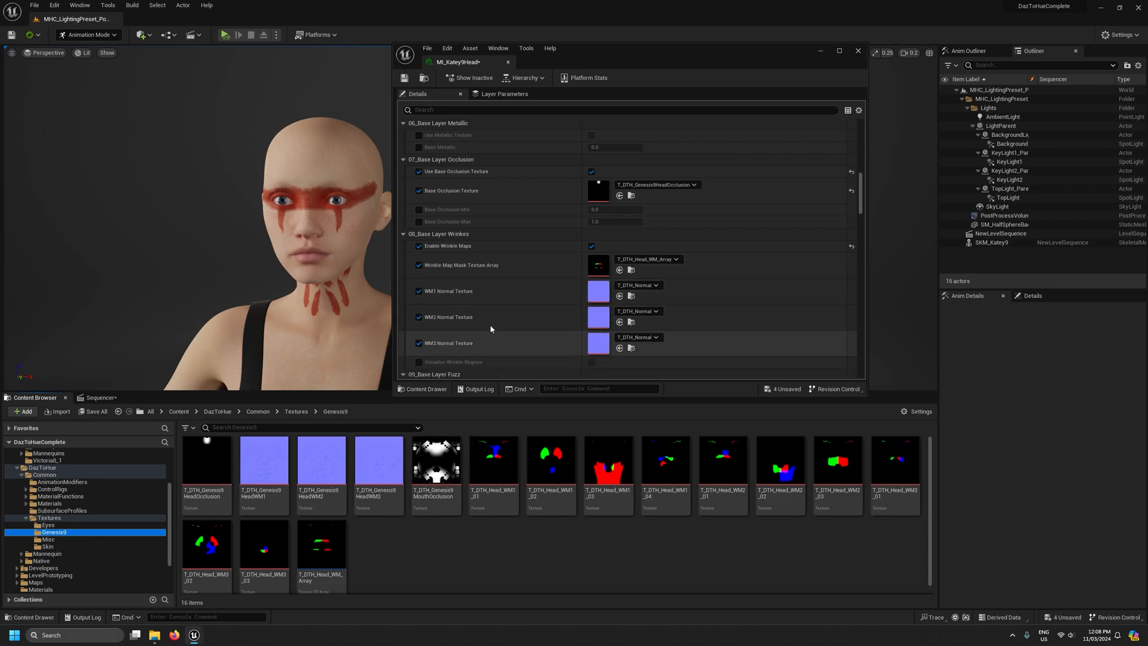
left_click_drag(263, 460, 598, 291)
left_click_drag(321, 460, 598, 318)
left_click_drag(370, 461, 598, 342)
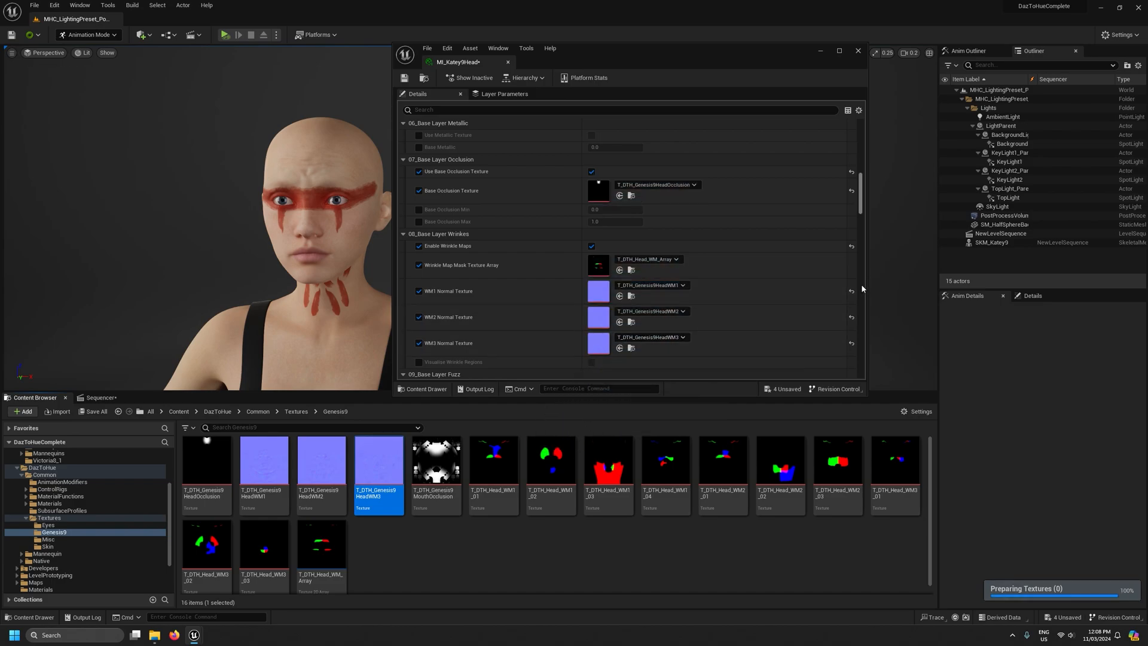
left_click(404, 78)
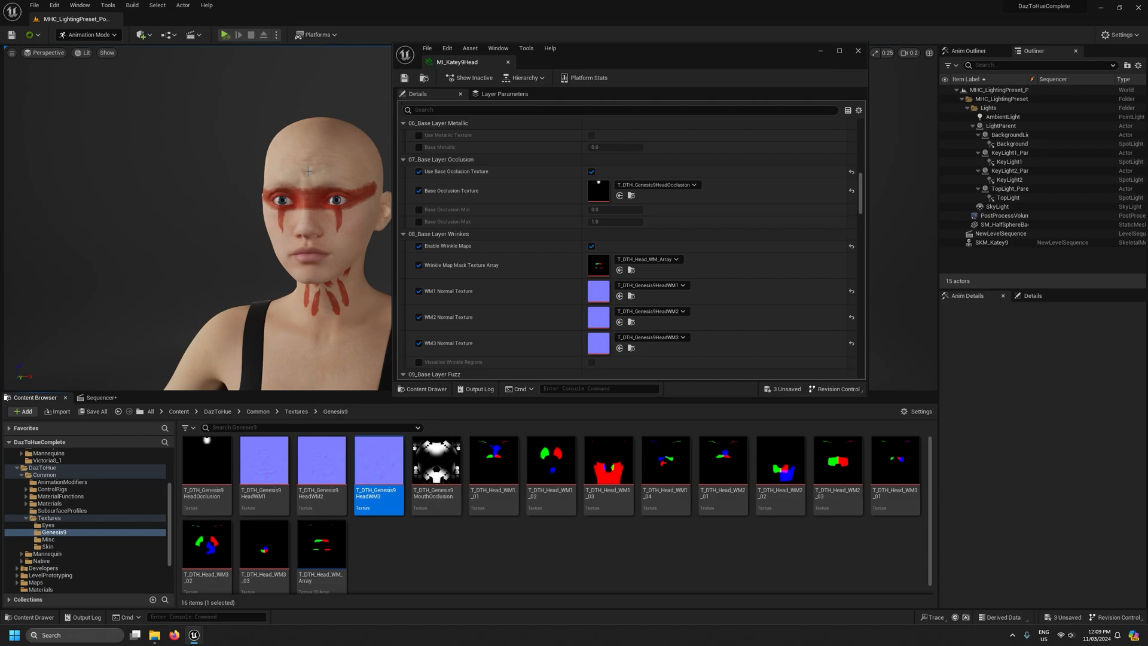
left_click(858, 53)
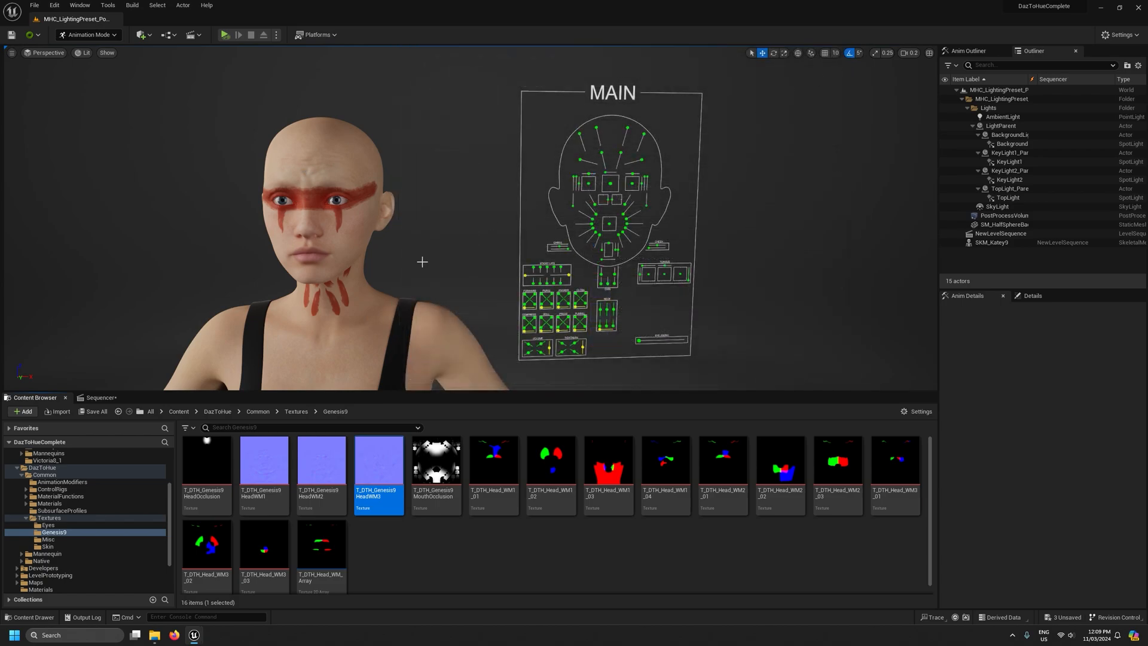
Return the inner and outer brow-up controls on both sides to 0.0 and compare the forehead wrinkles
scroll(425, 258, "up", 5)
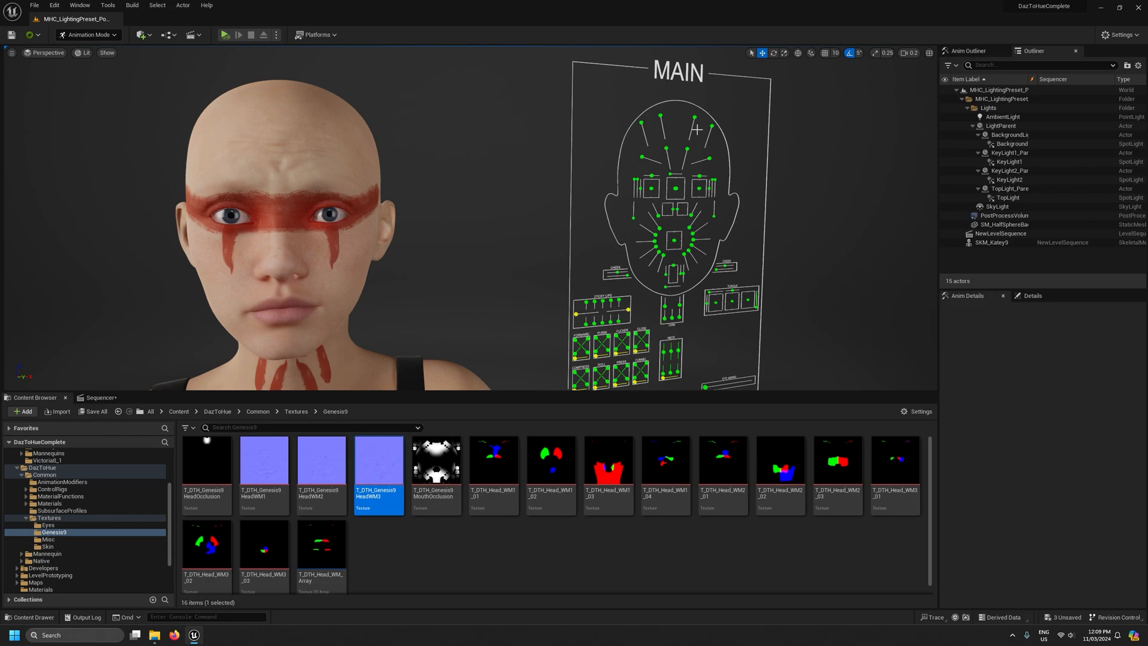
left_click(713, 125)
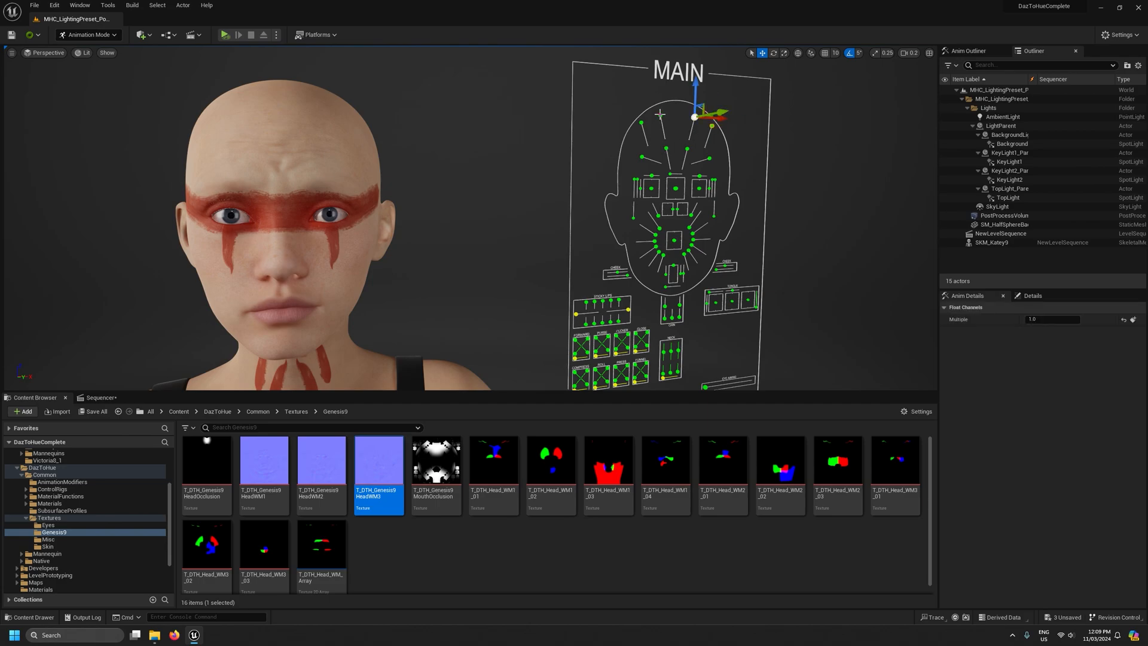
mouse_move(697, 88)
left_mouse_down()
mouse_move(693, 112)
mouse_move(697, 82)
left_mouse_up()
key("ctrl+z")
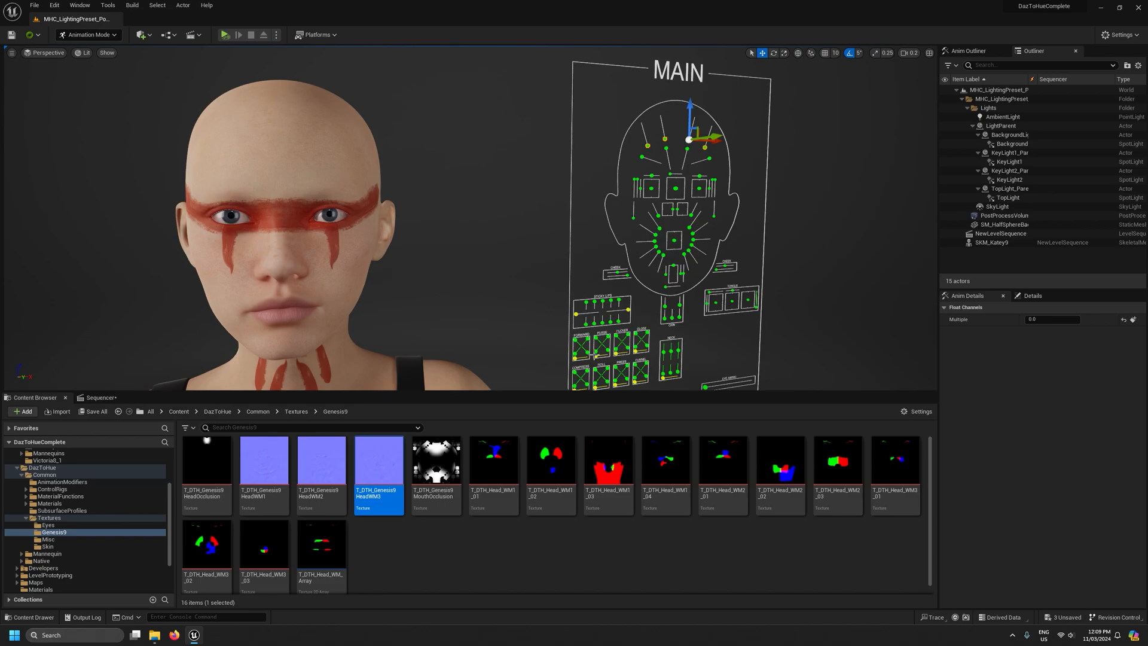
Select the mouth purse controls on the face board and move them to test the lip deformation
left_click(599, 352)
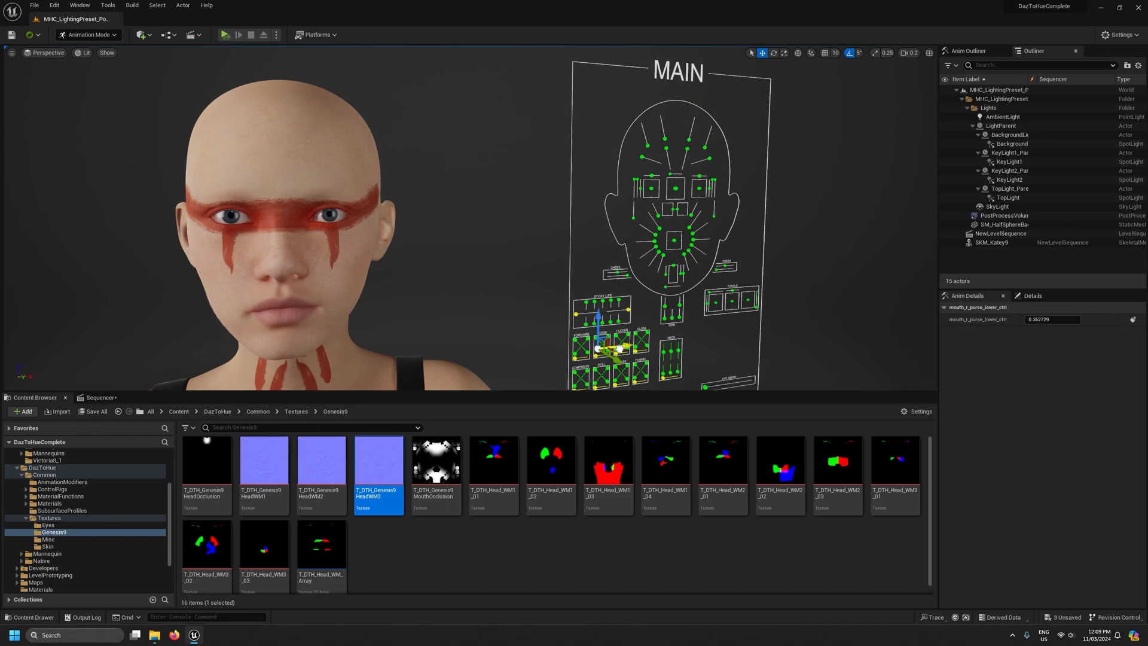
left_click(553, 356)
left_click(594, 358)
left_click(609, 352)
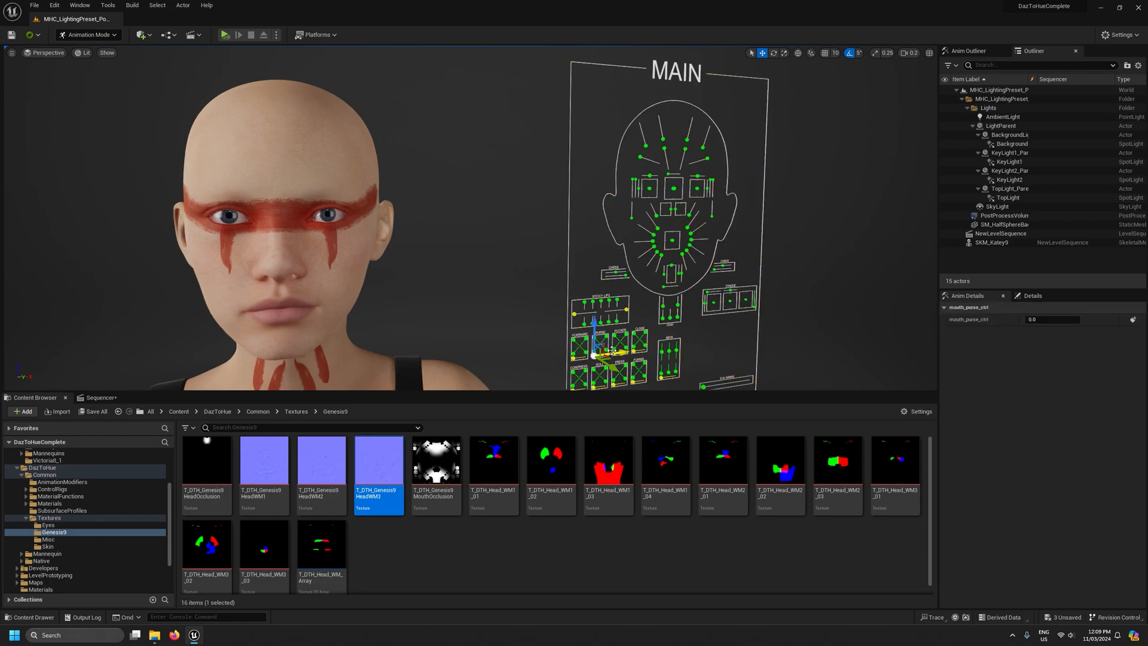
mouse_move(612, 352)
left_mouse_down()
mouse_move(629, 351)
mouse_move(619, 352)
left_mouse_up()
Delete the SKM_Katey9 tracks from the level sequence
left_click(101, 397)
left_click(37, 525)
key("Delete")
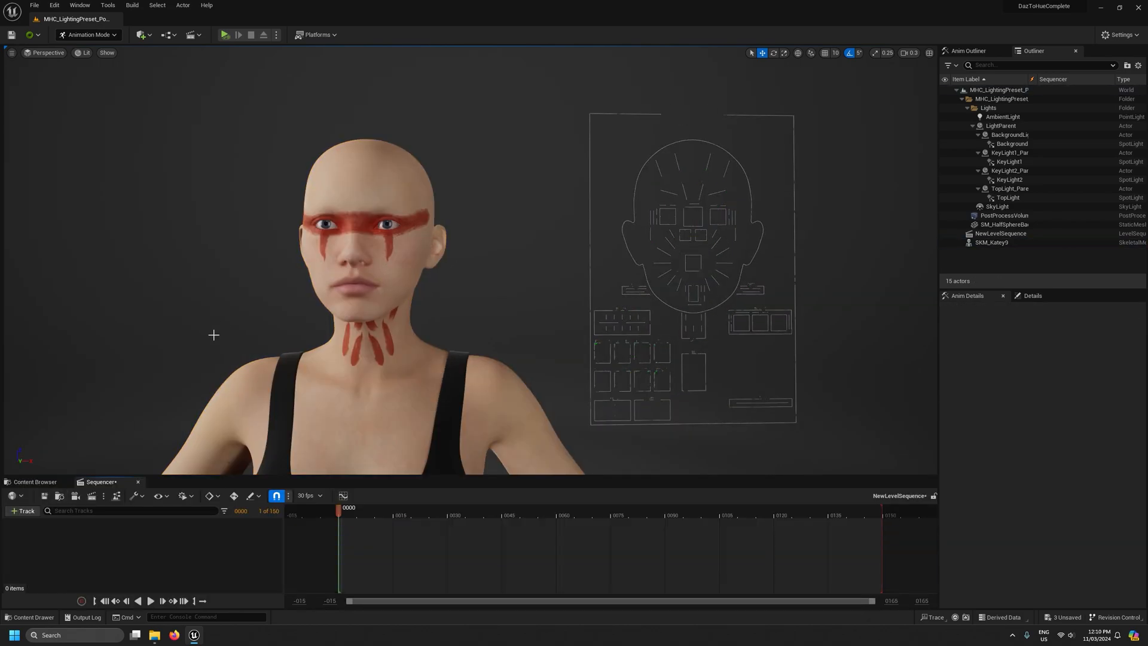
Examine the character's face and upper body from the front
key("s")
right_click_drag(592, 287, 532, 288)
key("a")
scroll(592, 287, "up", 1)
key("d")
key("a")
key("d")
key("w")
Open the MHC_LightingPreset_Moonlight level from Maps/MHC_LightingPresets_nonRT, saving the selected modified assets
left_click(35, 481)
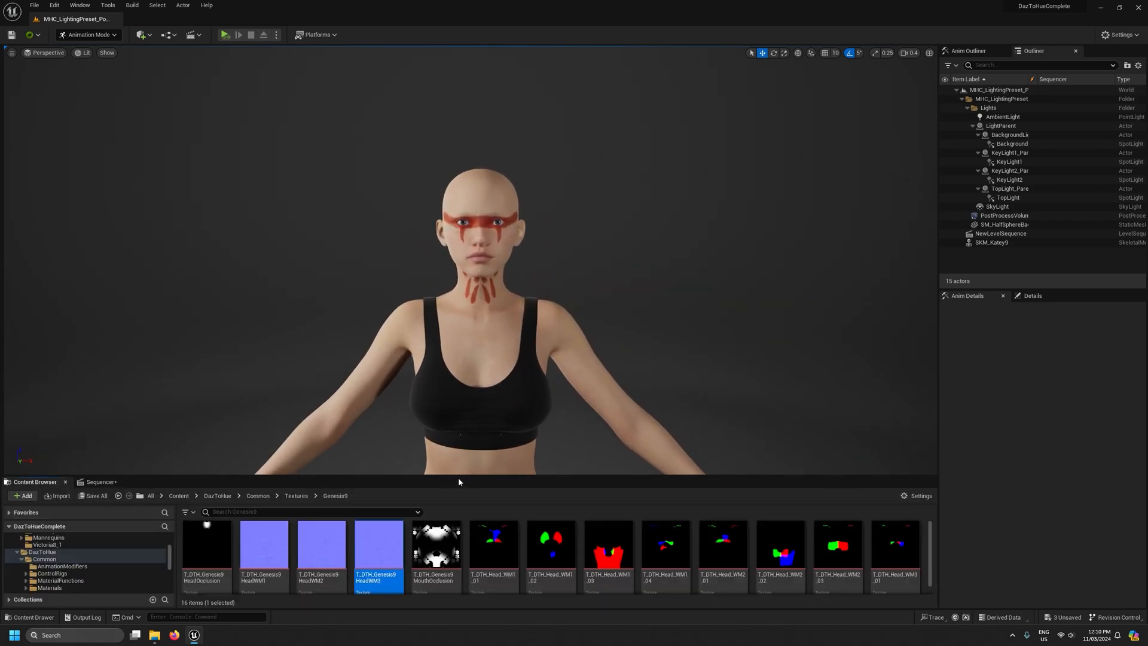
scroll(348, 461, "down", 5)
scroll(356, 452, "up", 3)
scroll(95, 562, "down", 3)
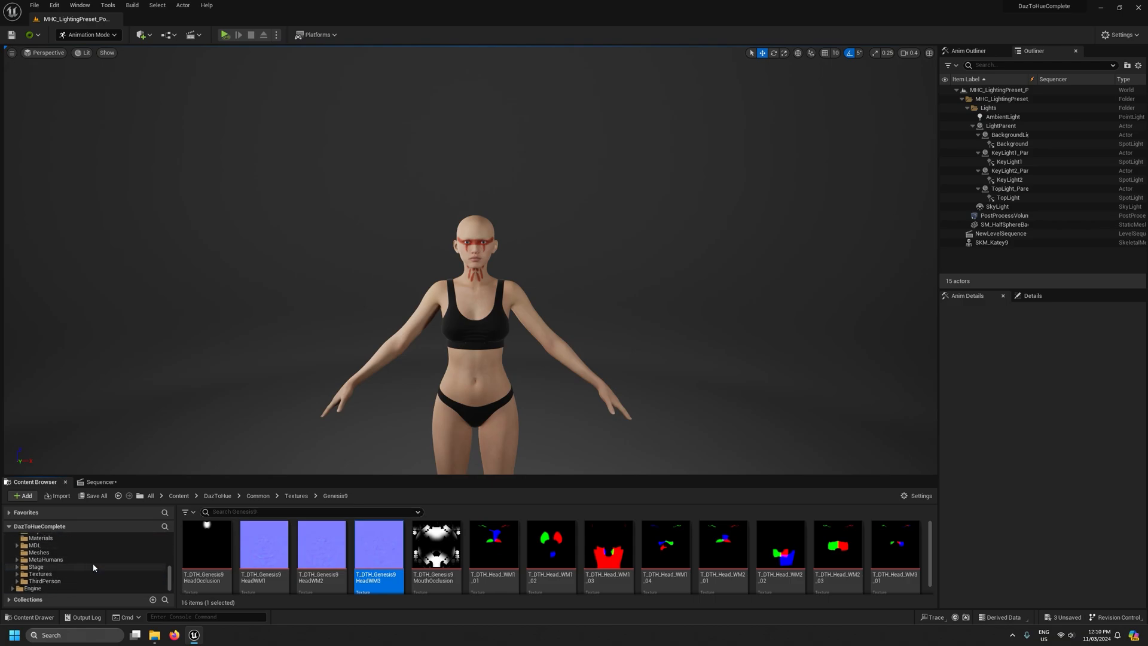
left_click_drag(180, 477, 180, 349)
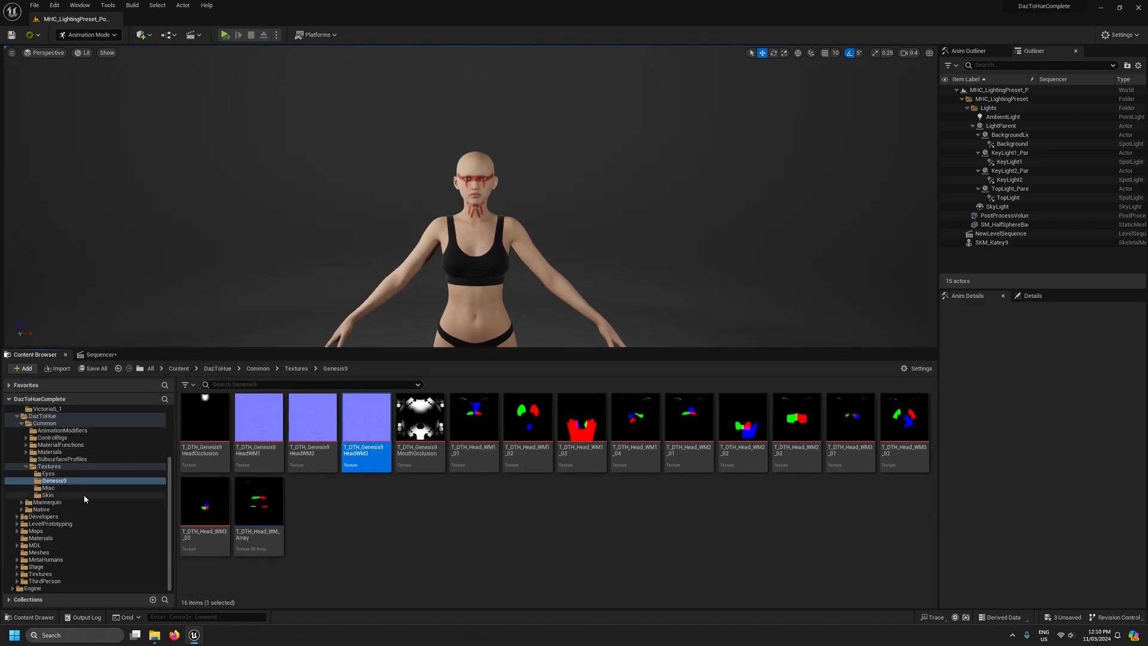
left_click(16, 531)
left_click(70, 544)
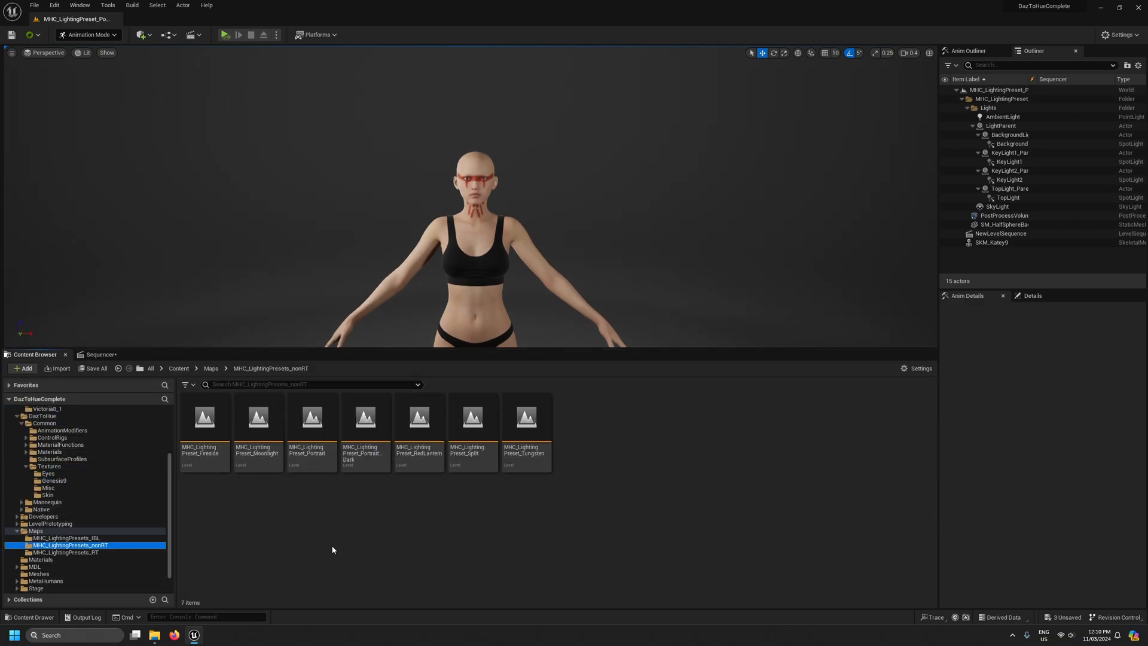
double_click(258, 426)
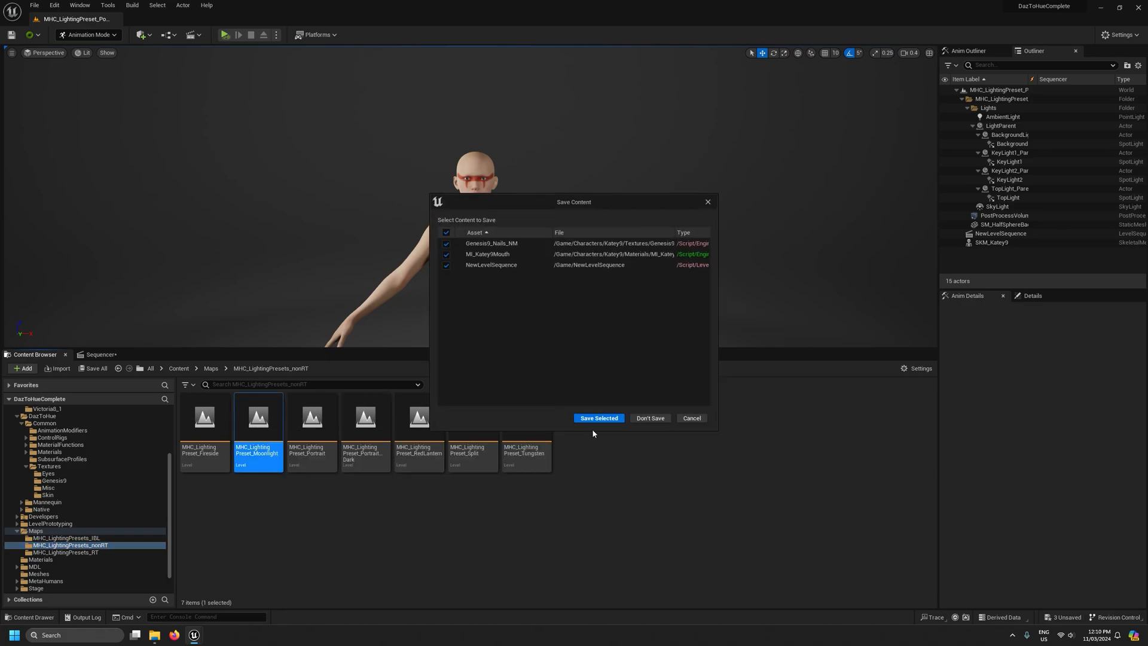
left_click(599, 418)
Enlarge the viewport and examine the character's skin and body under the moonlight lighting from several distances
left_click_drag(659, 348, 644, 448)
mouse_move(598, 322)
right_mouse_down()
mouse_move(586, 326)
mouse_move(601, 400)
mouse_move(642, 397)
mouse_move(530, 364)
mouse_move(604, 350)
mouse_move(622, 293)
mouse_move(670, 269)
mouse_move(753, 272)
mouse_move(718, 272)
mouse_move(681, 301)
mouse_move(598, 293)
mouse_move(595, 311)
right_mouse_up()
scroll(601, 400, "down", 1)
key("w")
scroll(643, 397, "up", 2)
key("d")
key("w")
key("a")
key("a")
key("w")
key("e")
key("s")
key("w")
Open the Downtown_Night level from the MHC_LightingPresets_IBL folder
scroll(95, 577, "down", 5)
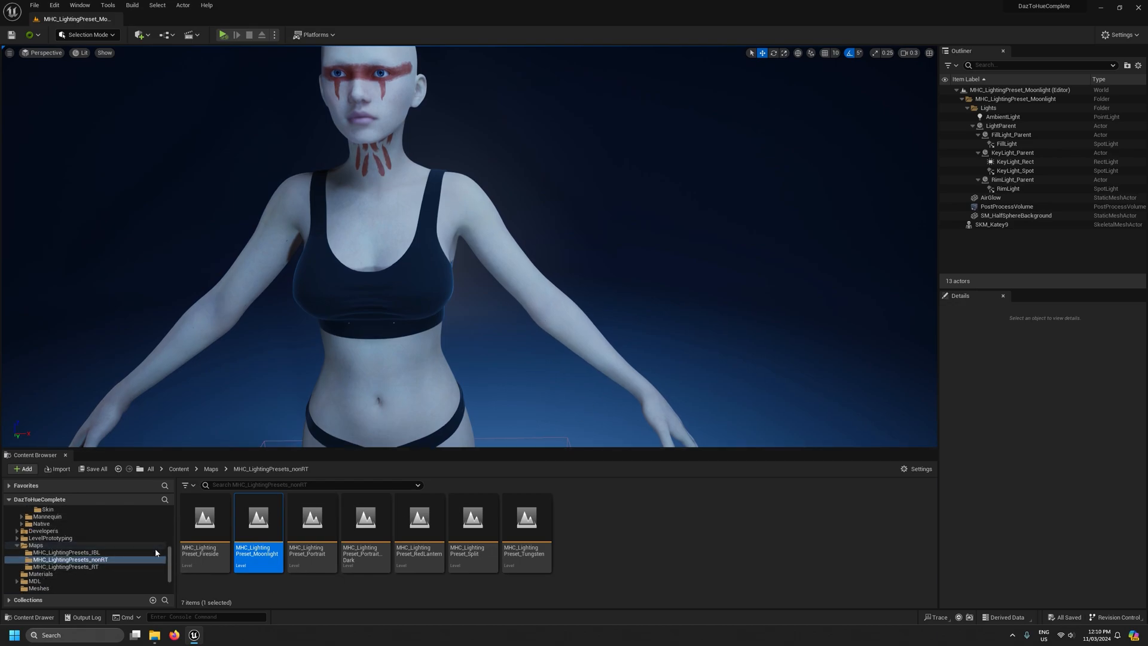
left_click(159, 552)
double_click(205, 526)
right_click_drag(519, 271, 561, 292)
key("s")
key("a")
key("w")
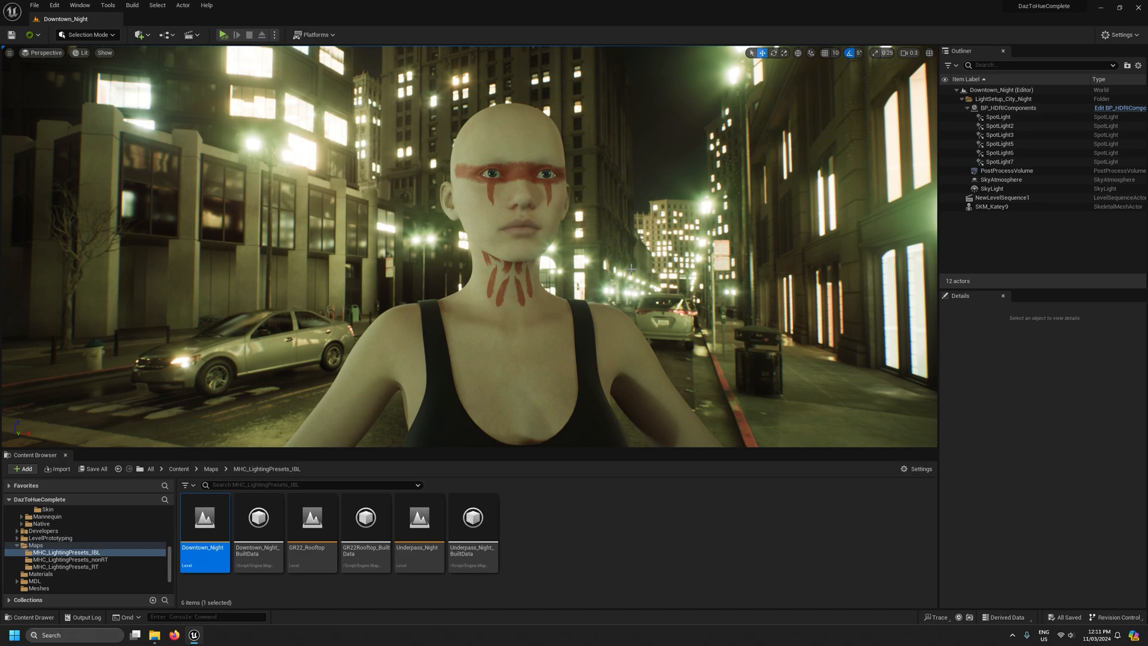
Examine the character's skin, ear and face paint under the night street lighting, ending with a close side view of the head
right_click_drag(697, 167, 837, 174)
key("e")
scroll(698, 167, "down", 2)
key("w")
key("a")
key("d")
key("s")
scroll(602, 174, "up", 1)
key("d")
key("s")
key("w")
key("a")
key("w")
key("s")
key("w")
key("a")
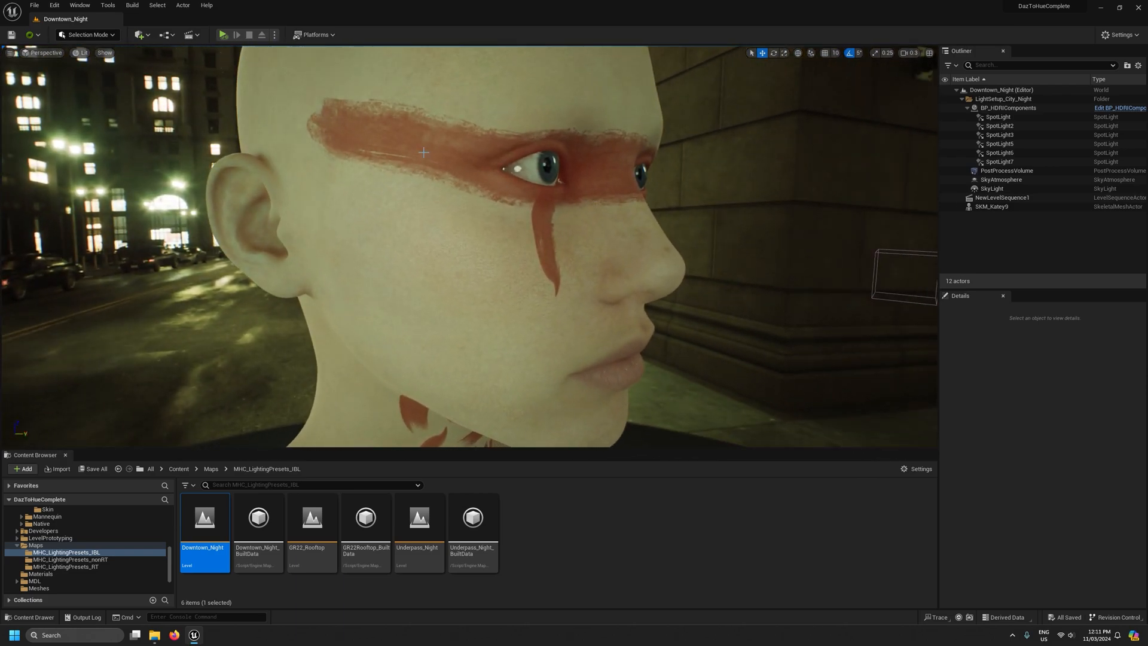
Examine the opposite side of the face in a close three-quarter view, including the eyes and skin detail
right_click_drag(477, 296, 242, 287)
key("d")
scroll(275, 287, "down", 1)
key("d")
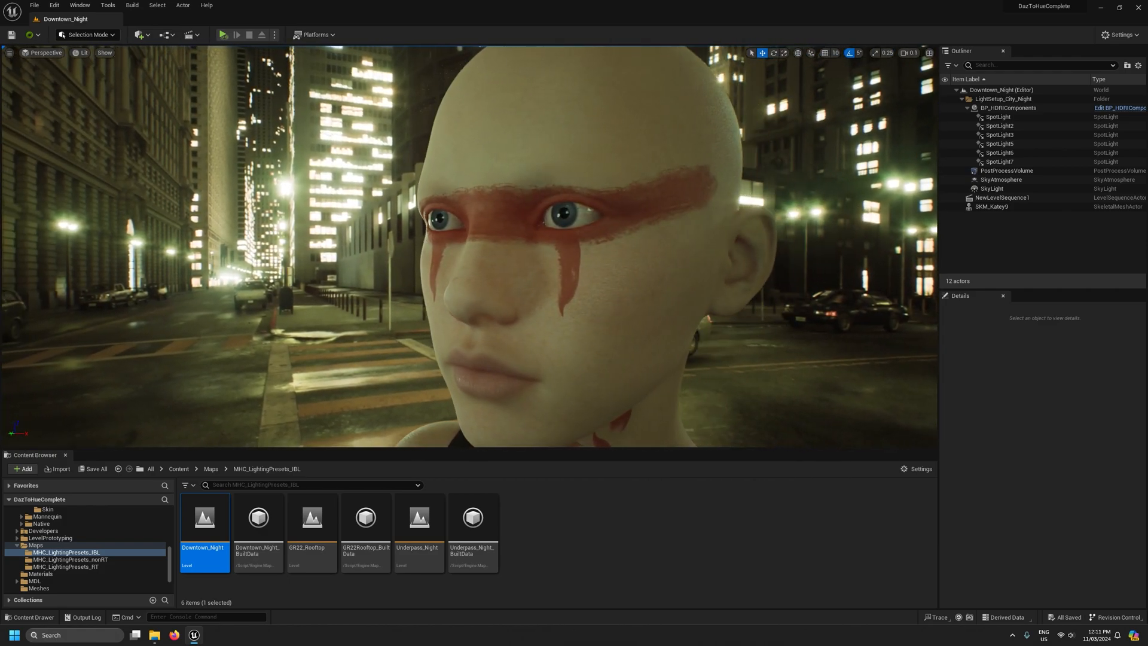
key("a")
right_click_drag(550, 278, 577, 283)
key("w")
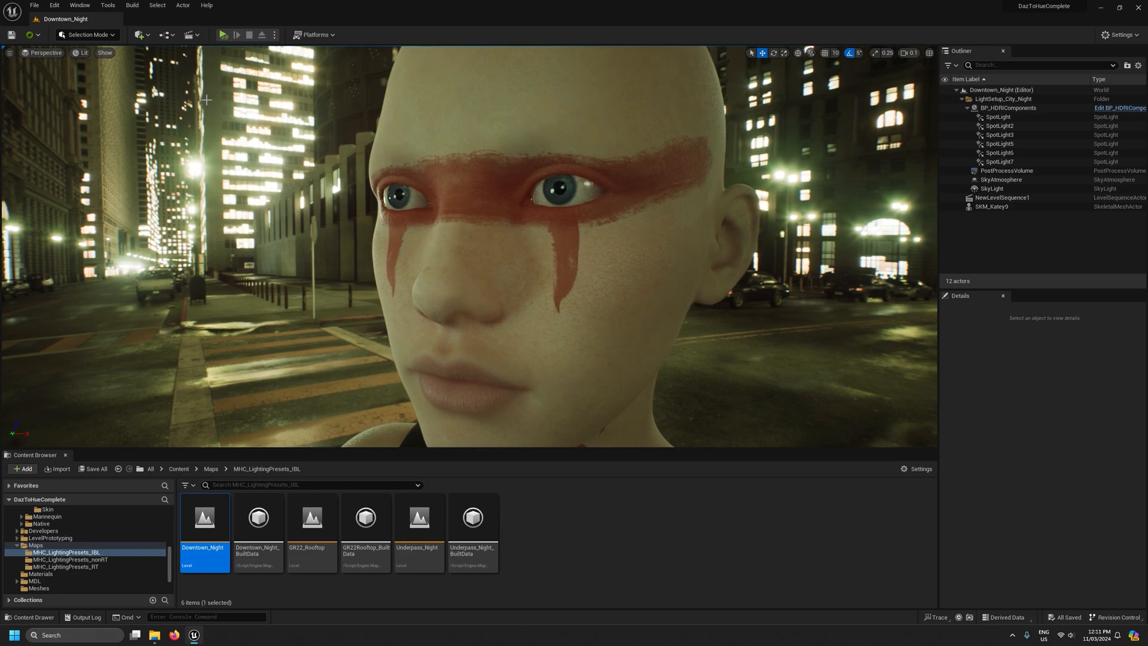
Switch the viewport to the Buffer Visualization Overview and examine the face's base color, specular, roughness, opacity and normal buffers
left_click(79, 53)
mouse_move(122, 164)
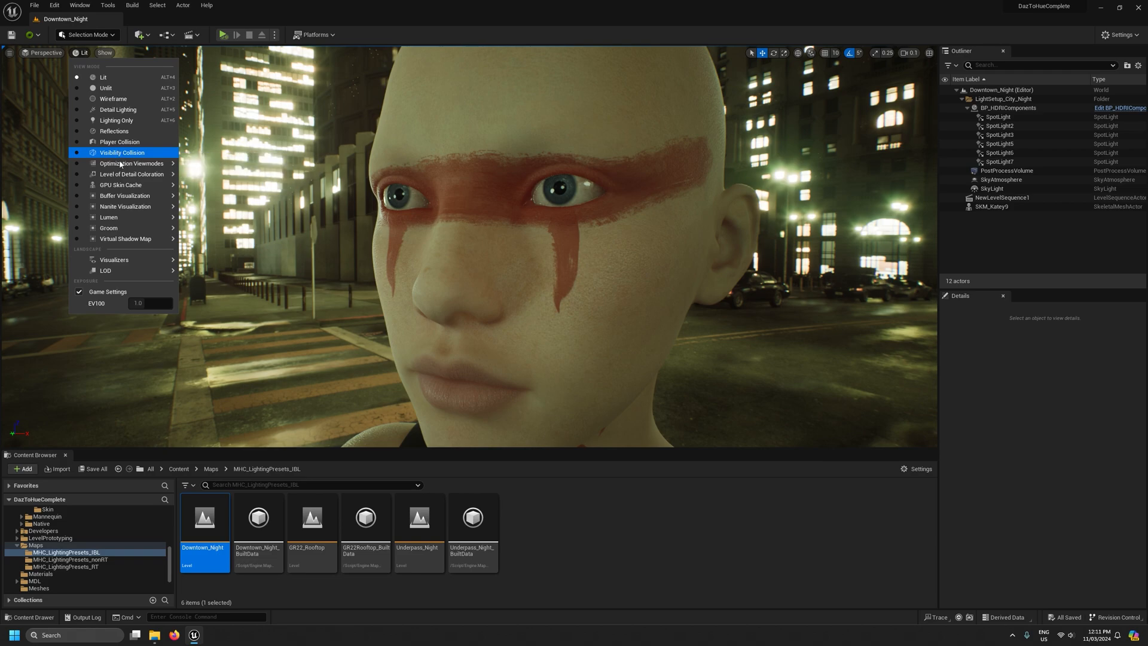
mouse_move(125, 195)
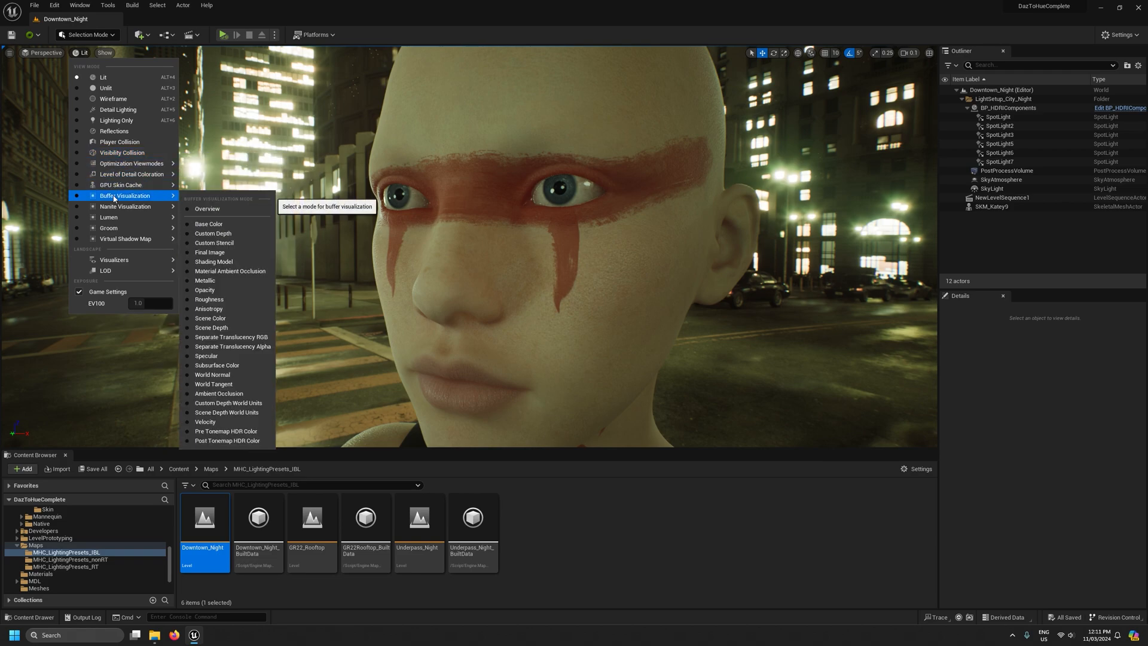
left_click(251, 209)
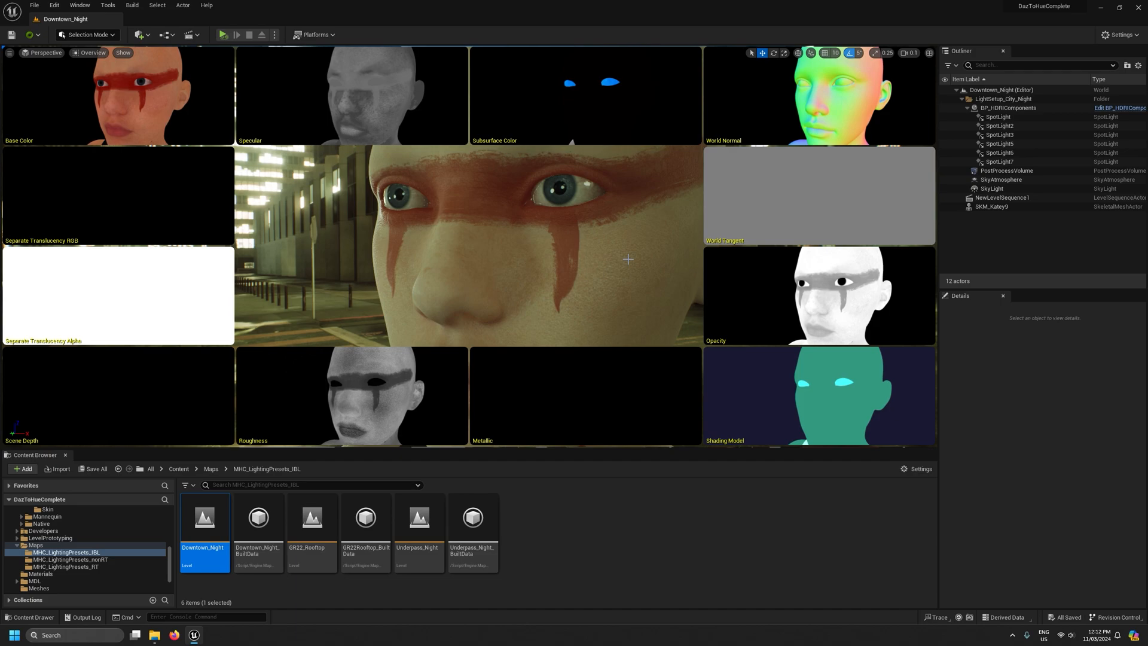
right_click_drag(628, 259, 682, 245)
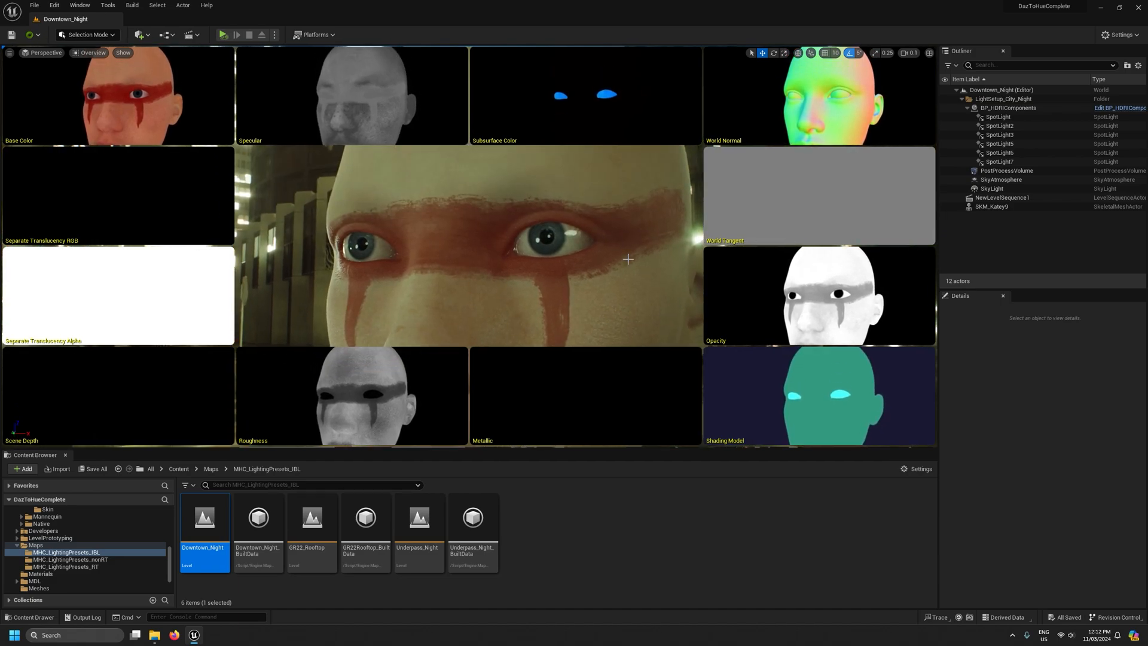
right_click_drag(628, 259, 648, 259)
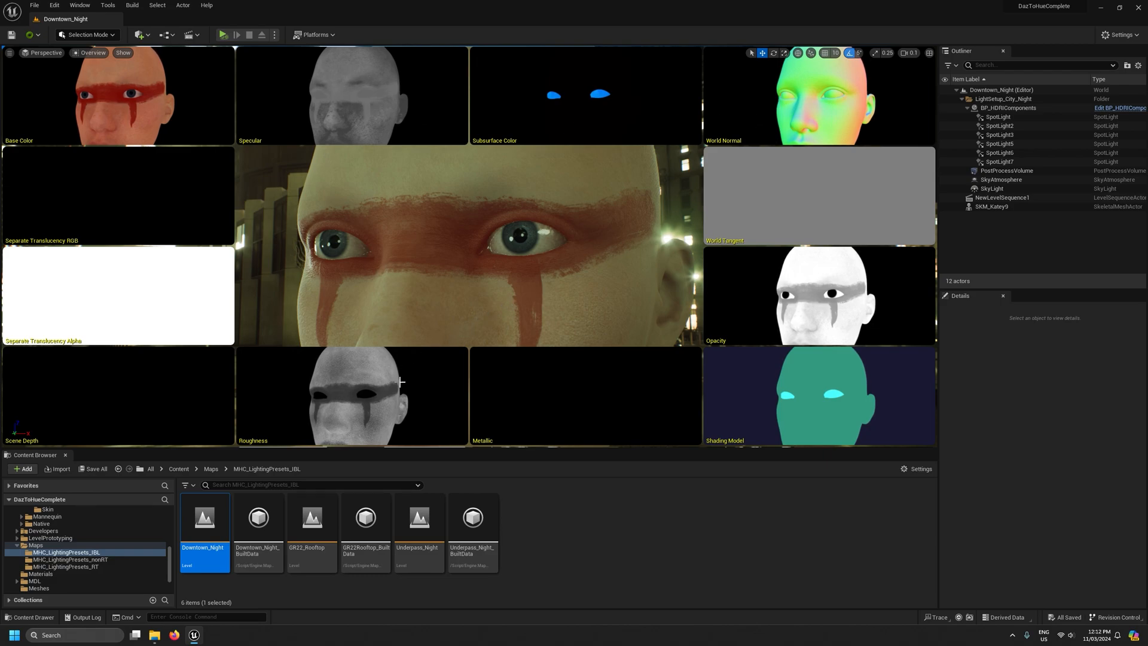
Return the viewport to Lit mode and view the character's head and upper body from the front under the night lighting
left_click(90, 52)
left_click(99, 60)
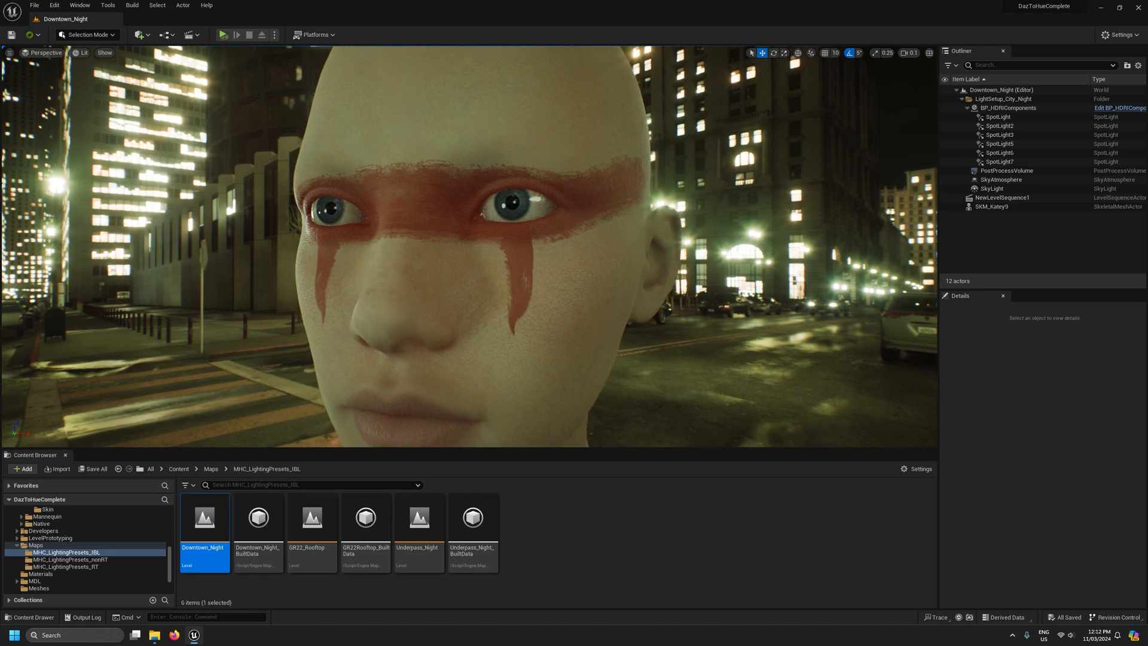
scroll(470, 247, "down", 5)
left_click_drag(470, 247, 598, 244, "alt")
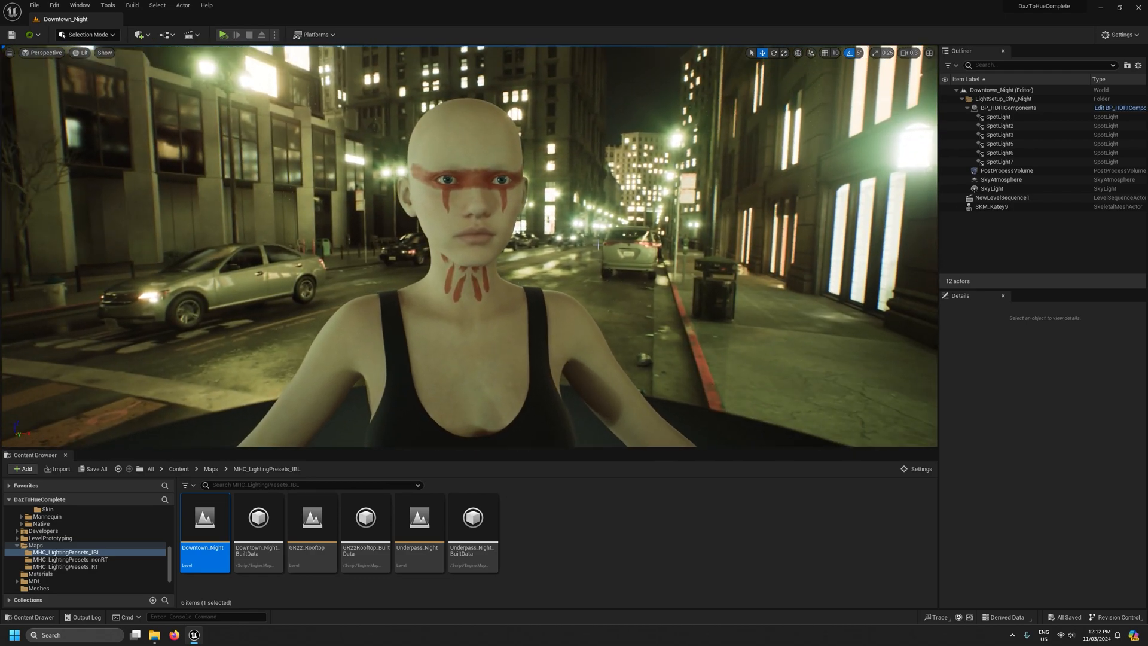